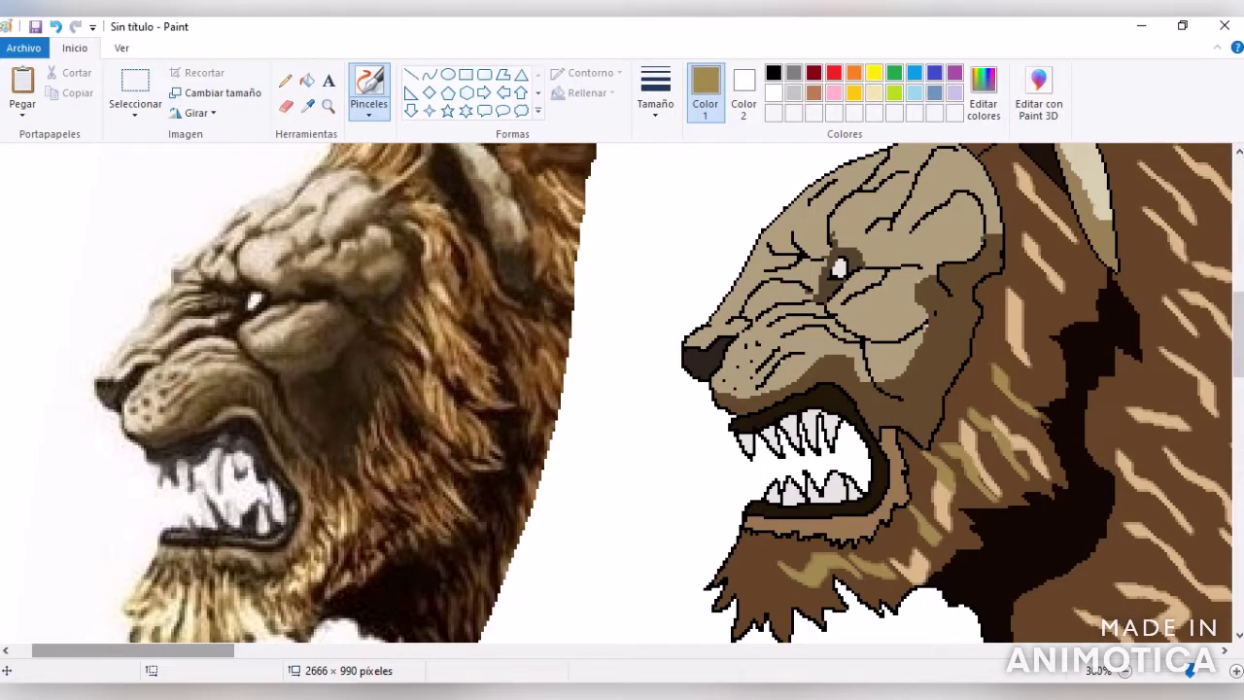
# - Try to outline a shaded area on the lion's beard with a dark brown pencil line
pyautogui.scroll(-1, 623, 389)
pyautogui.scroll(-2, 623, 389)
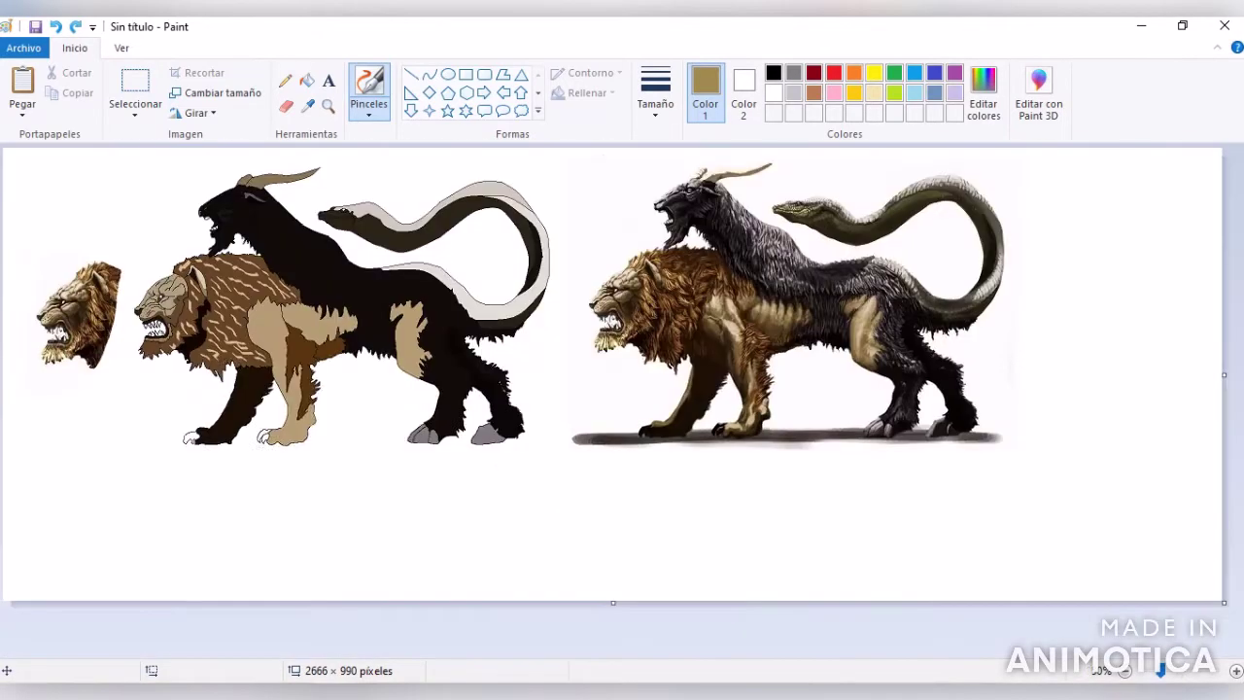
pyautogui.click(327, 105)
pyautogui.click(316, 318)
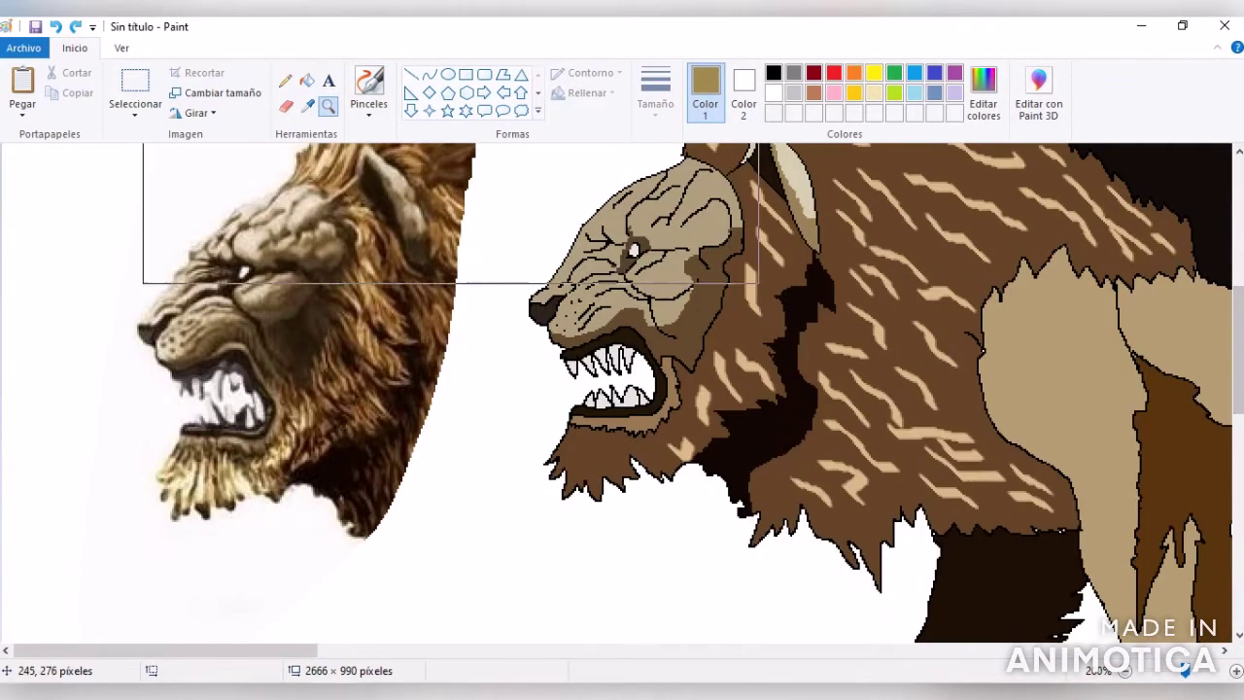
pyautogui.click(308, 105)
pyautogui.click(1011, 583)
pyautogui.click(285, 79)
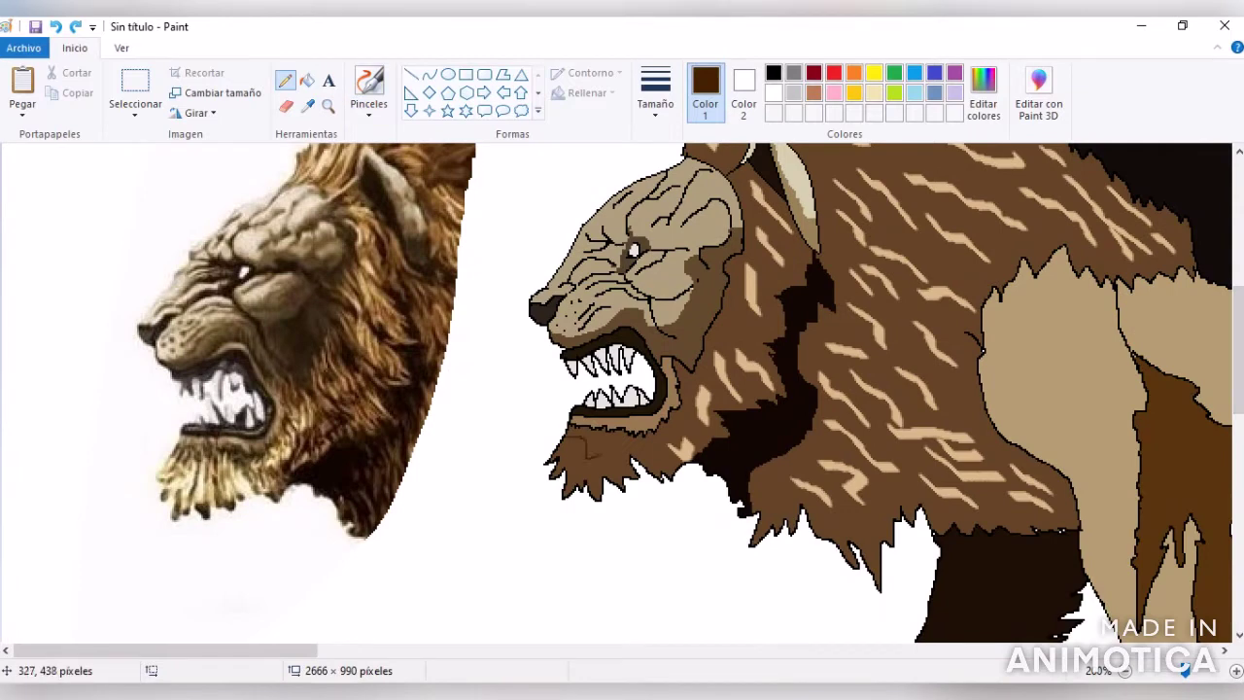
# - Colour the lower part of the lion's beard in tan sampled from the reference beard, outlining the area and filling it
pyautogui.click(308, 105)
pyautogui.click(218, 463)
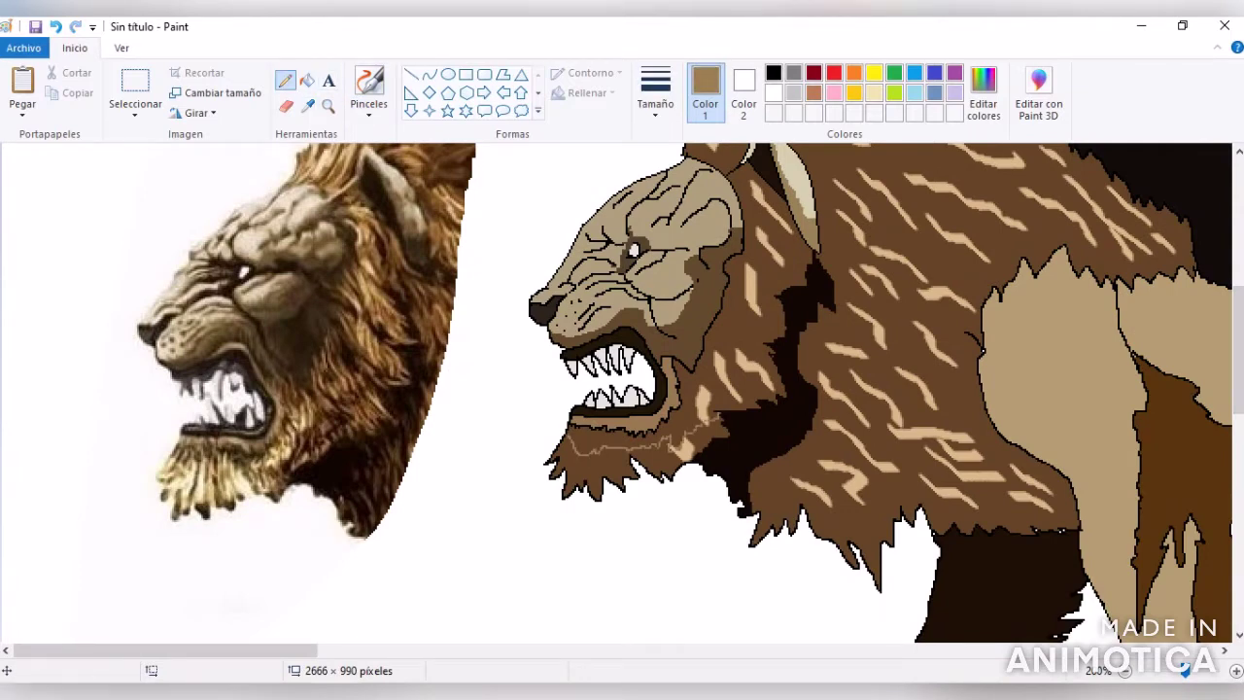
pyautogui.click(307, 80)
pyautogui.click(612, 467)
pyautogui.click(285, 79)
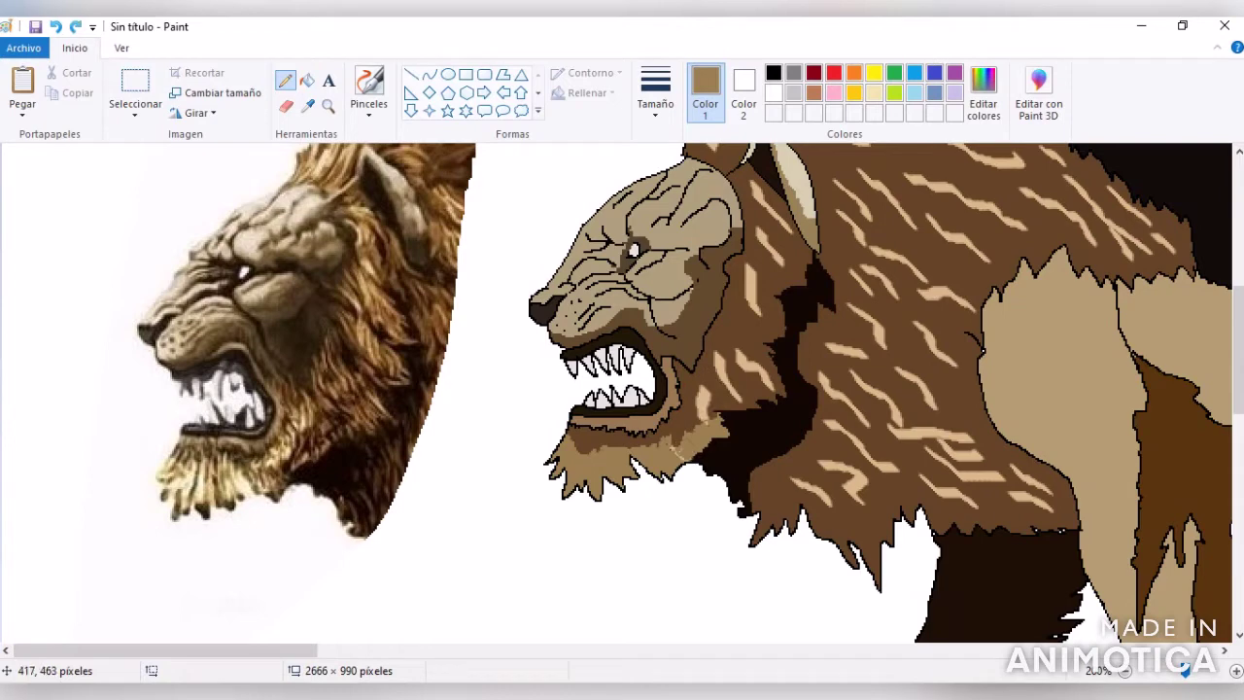
# - Brush tan hair streaks across the middle and lower part of the lion's mane behind the head
pyautogui.moveTo(161, 649); pyautogui.dragTo(274, 649)
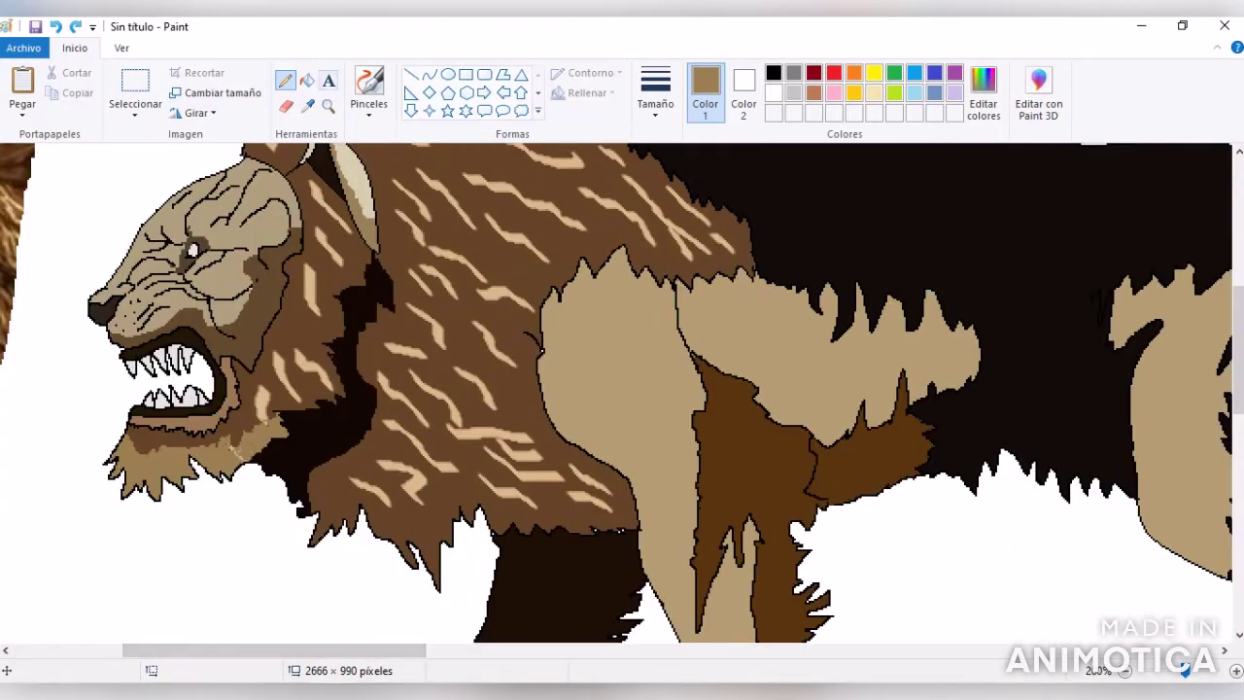
pyautogui.click(370, 92)
pyautogui.moveTo(437, 220); pyautogui.dragTo(537, 268)
pyautogui.moveTo(443, 286); pyautogui.dragTo(535, 274)
pyautogui.moveTo(499, 367); pyautogui.dragTo(530, 418)
pyautogui.moveTo(432, 515)
pyautogui.mouseDown()
pyautogui.moveTo(350, 481)
pyautogui.moveTo(408, 448)
pyautogui.moveTo(530, 442)
pyautogui.moveTo(598, 505)
pyautogui.mouseUp()
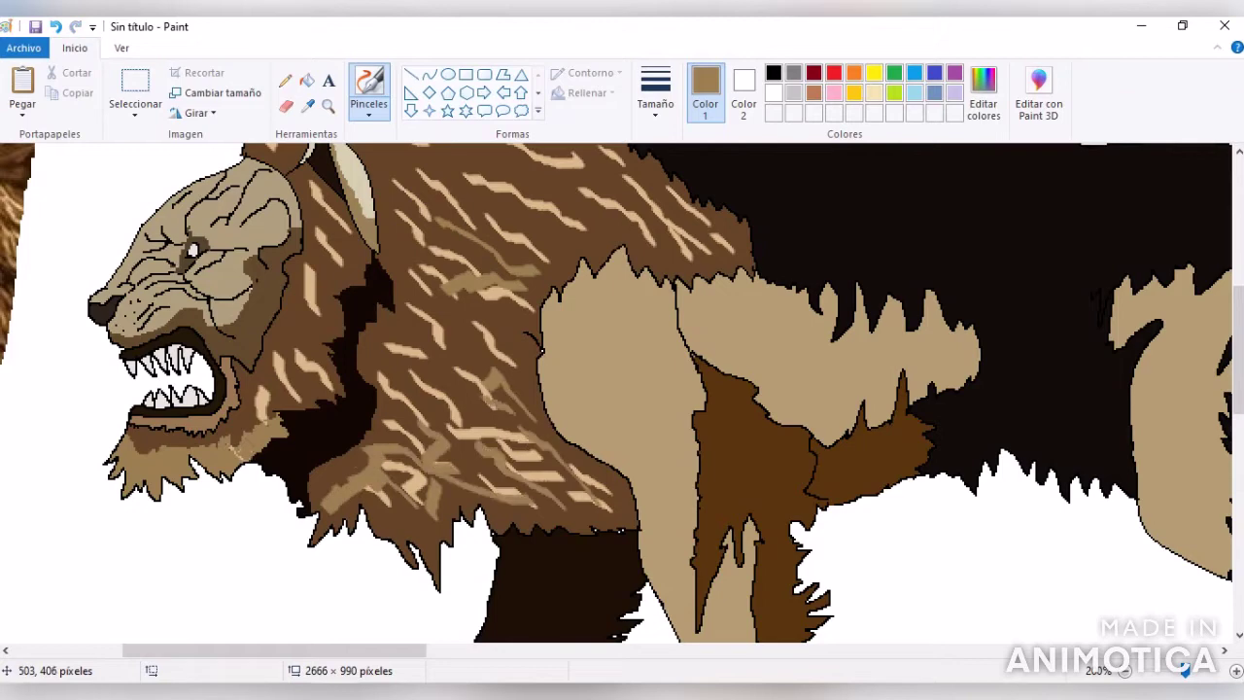
pyautogui.moveTo(418, 418); pyautogui.dragTo(540, 365)
pyautogui.moveTo(437, 370); pyautogui.dragTo(510, 345)
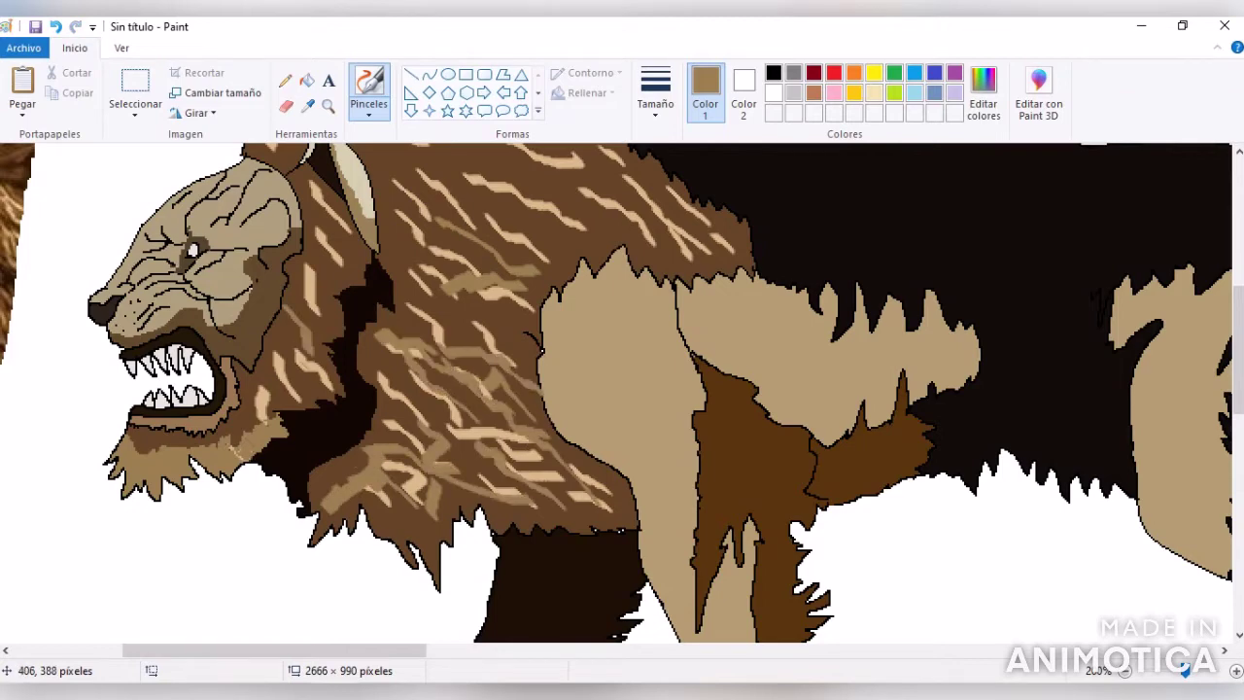
# - Add more tan hair streaks to the upper mane and along its border with the shoulder
pyautogui.hotkey('alt', 'Tab')
pyautogui.hotkey('alt', 'Tab')
pyautogui.moveTo(457, 253)
pyautogui.mouseDown()
pyautogui.moveTo(559, 195)
pyautogui.moveTo(559, 175)
pyautogui.mouseUp()
pyautogui.moveTo(656, 262); pyautogui.dragTo(749, 202)
pyautogui.moveTo(578, 199); pyautogui.dragTo(653, 165)
# - Shade the upper mane along the back in dark brown sampled from the reference, outlining the shadow area with the pencil
pyautogui.scroll(-3, 623, 388)
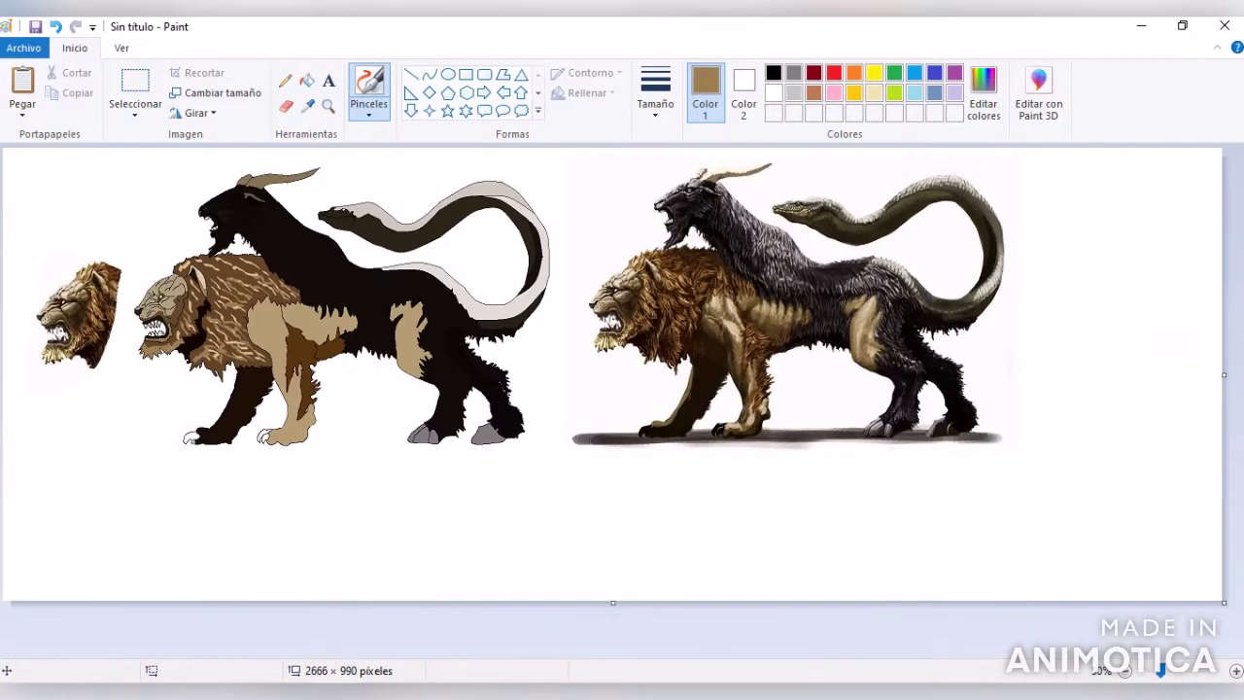
pyautogui.click(307, 105)
pyautogui.click(661, 223)
pyautogui.scroll(1, 661, 224)
pyautogui.click(285, 79)
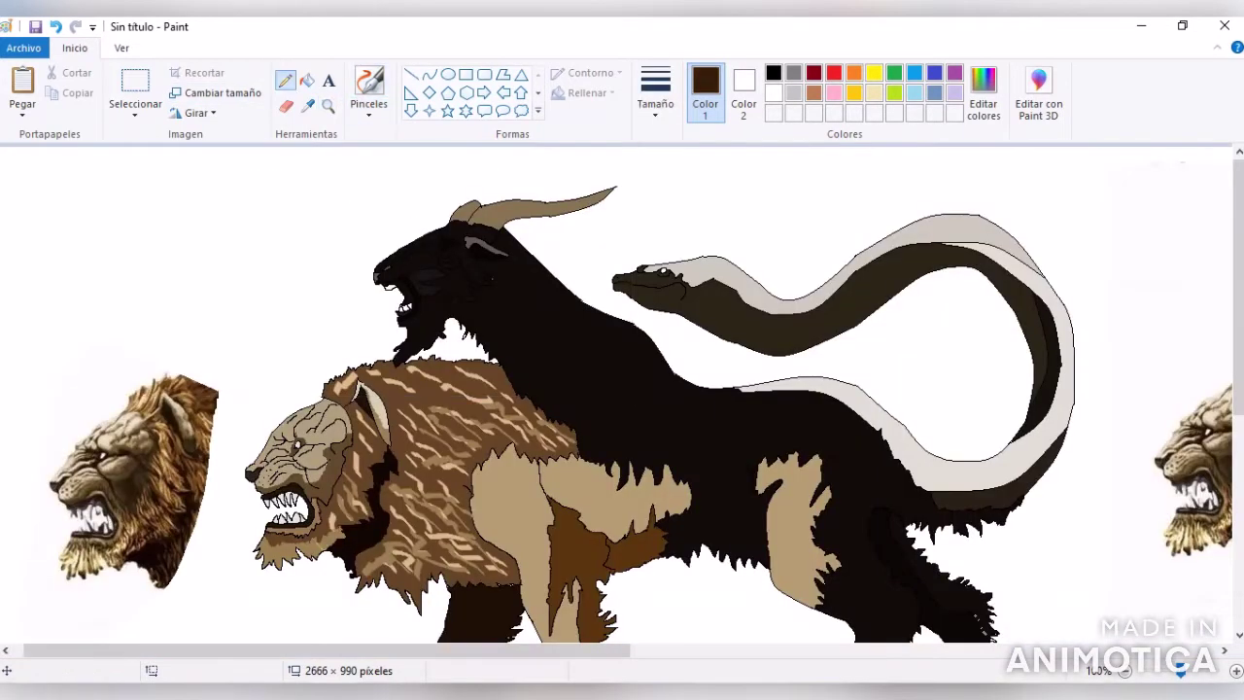
pyautogui.hscroll(3, 622, 399)
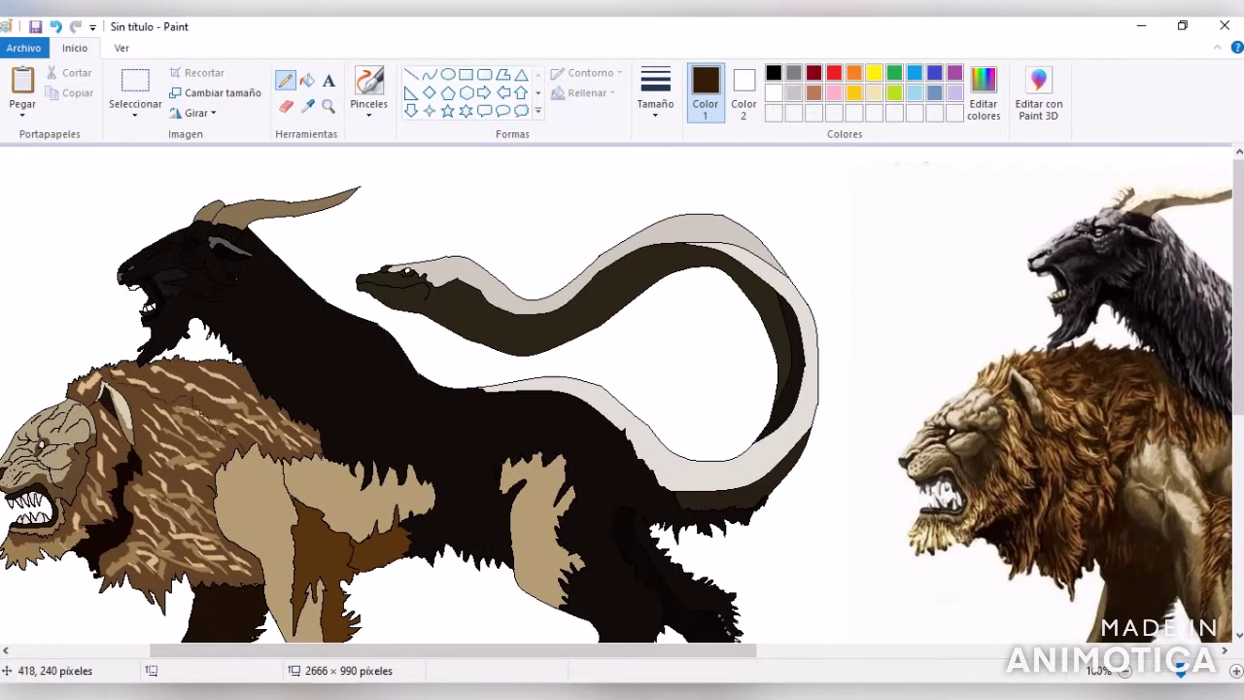
pyautogui.click(327, 105)
pyautogui.click(185, 437)
pyautogui.moveTo(549, 194); pyautogui.dragTo(698, 270)
# - Adjust the pencil size and paint dark brown over the light streaks inside the upper mane's shadow
pyautogui.click(655, 93)
pyautogui.click(697, 194)
pyautogui.moveTo(1018, 392); pyautogui.dragTo(930, 440)
pyautogui.moveTo(827, 345); pyautogui.dragTo(894, 403)
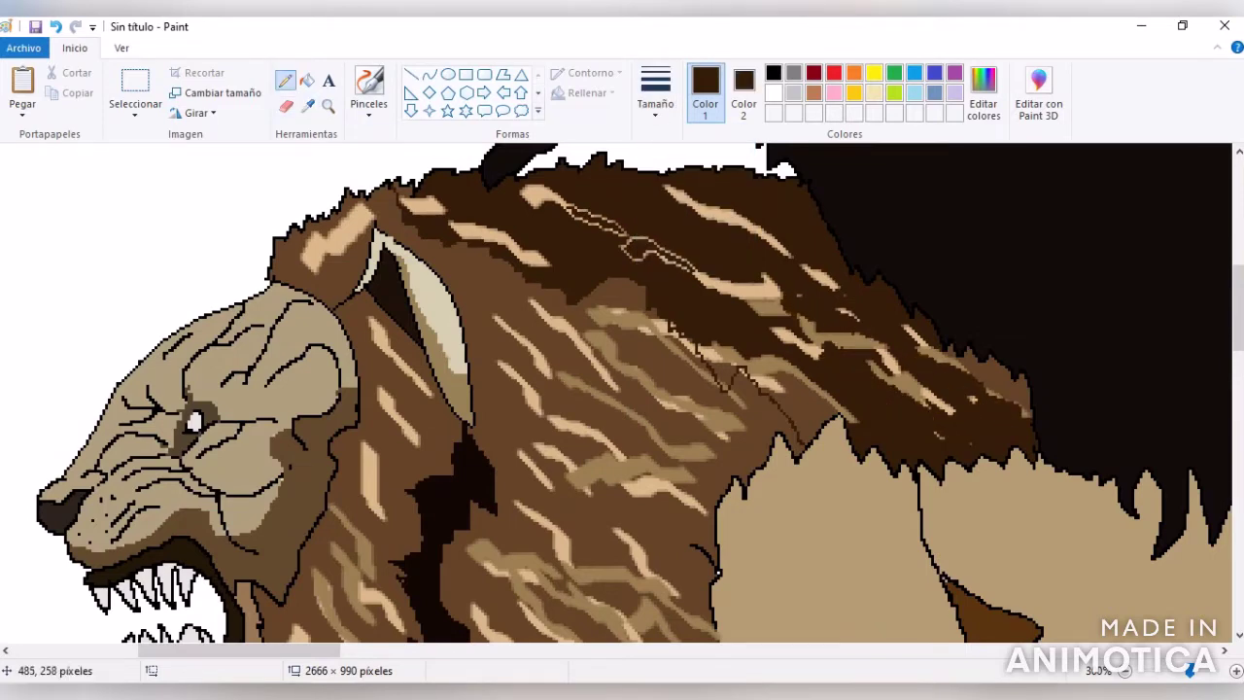
# - Clear leftover light specks from the mane's dark area with a free-form selection
pyautogui.click(136, 114)
pyautogui.click(189, 175)
pyautogui.moveTo(987, 435)
pyautogui.mouseDown()
pyautogui.moveTo(711, 321)
pyautogui.moveTo(522, 191)
pyautogui.moveTo(806, 245)
pyautogui.moveTo(1020, 426)
pyautogui.mouseUp()
pyautogui.press('Delete')
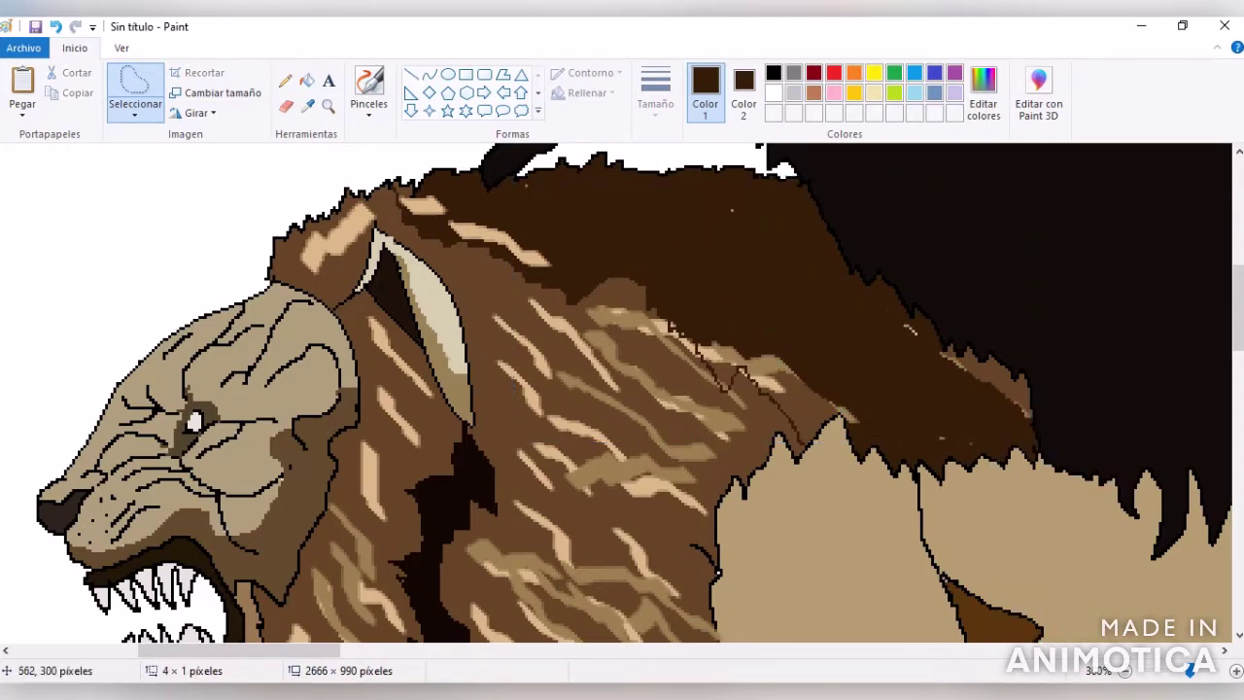
# - Cover the remaining light streaks along the mane shadow's edges near the ear and shoulder with dark brown
pyautogui.click(284, 80)
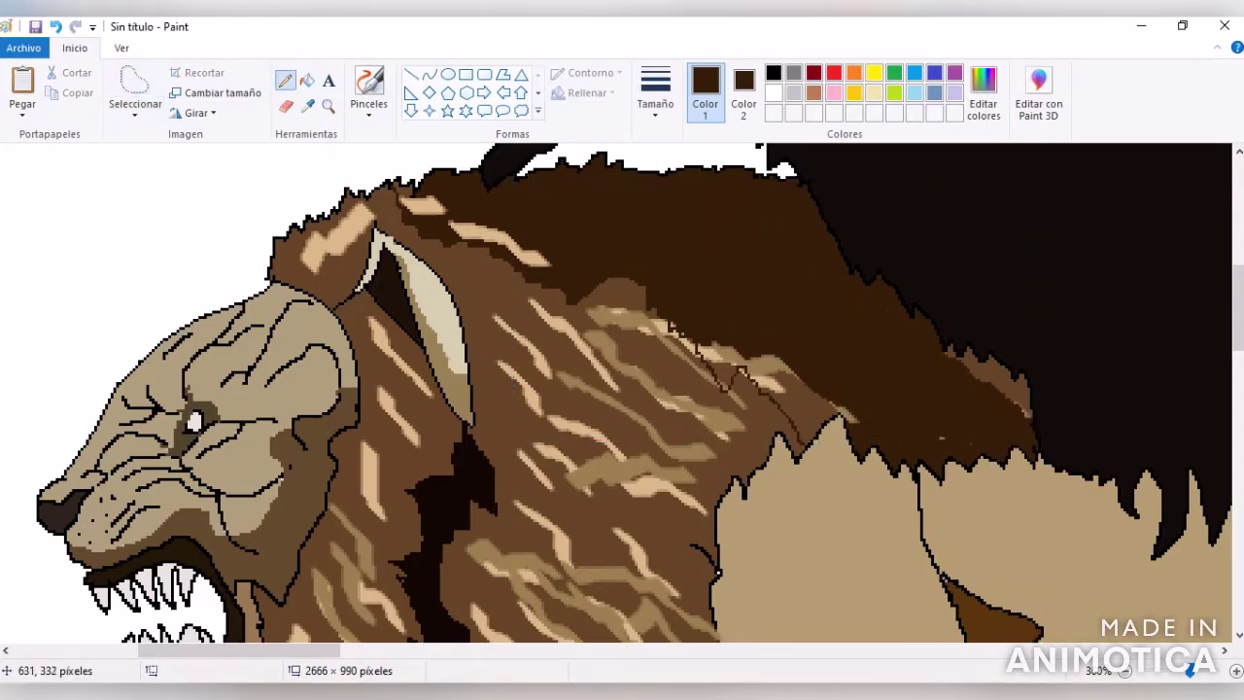
pyautogui.moveTo(829, 423); pyautogui.dragTo(852, 401)
pyautogui.click(306, 80)
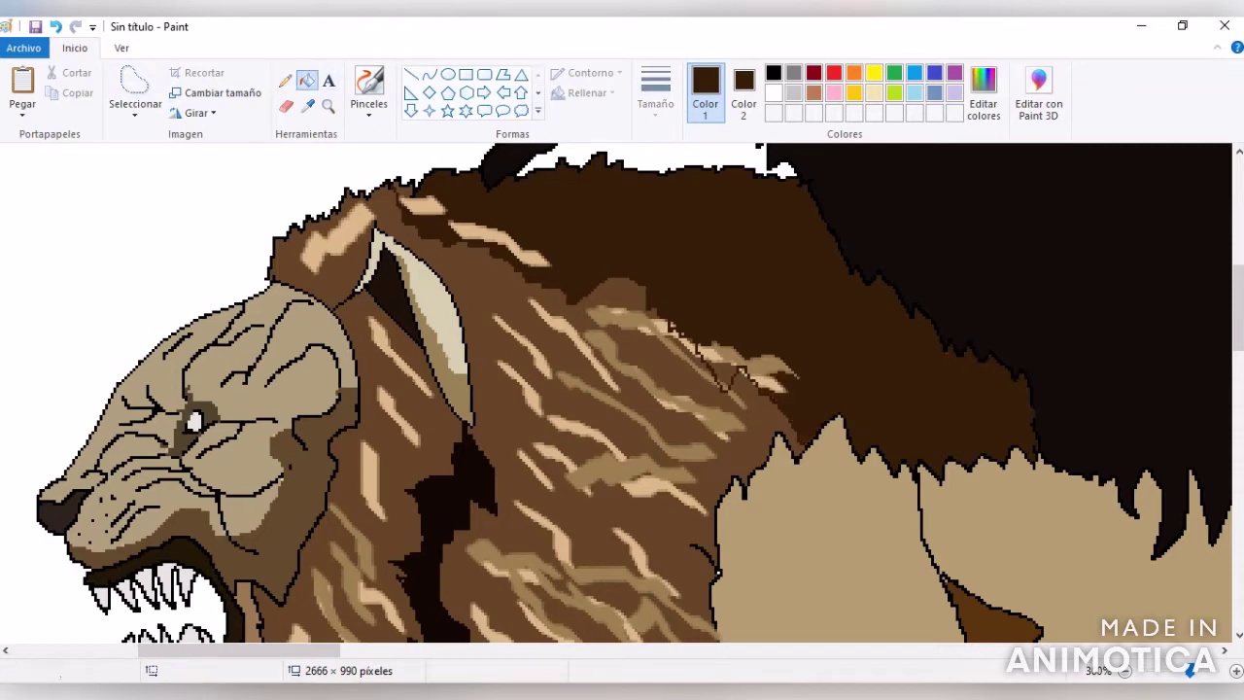
pyautogui.click(285, 81)
pyautogui.moveTo(549, 265); pyautogui.dragTo(400, 200)
pyautogui.moveTo(800, 358)
pyautogui.mouseDown()
pyautogui.moveTo(791, 383)
pyautogui.moveTo(773, 369)
pyautogui.moveTo(739, 389)
pyautogui.moveTo(715, 344)
pyautogui.moveTo(696, 348)
pyautogui.moveTo(630, 284)
pyautogui.mouseUp()
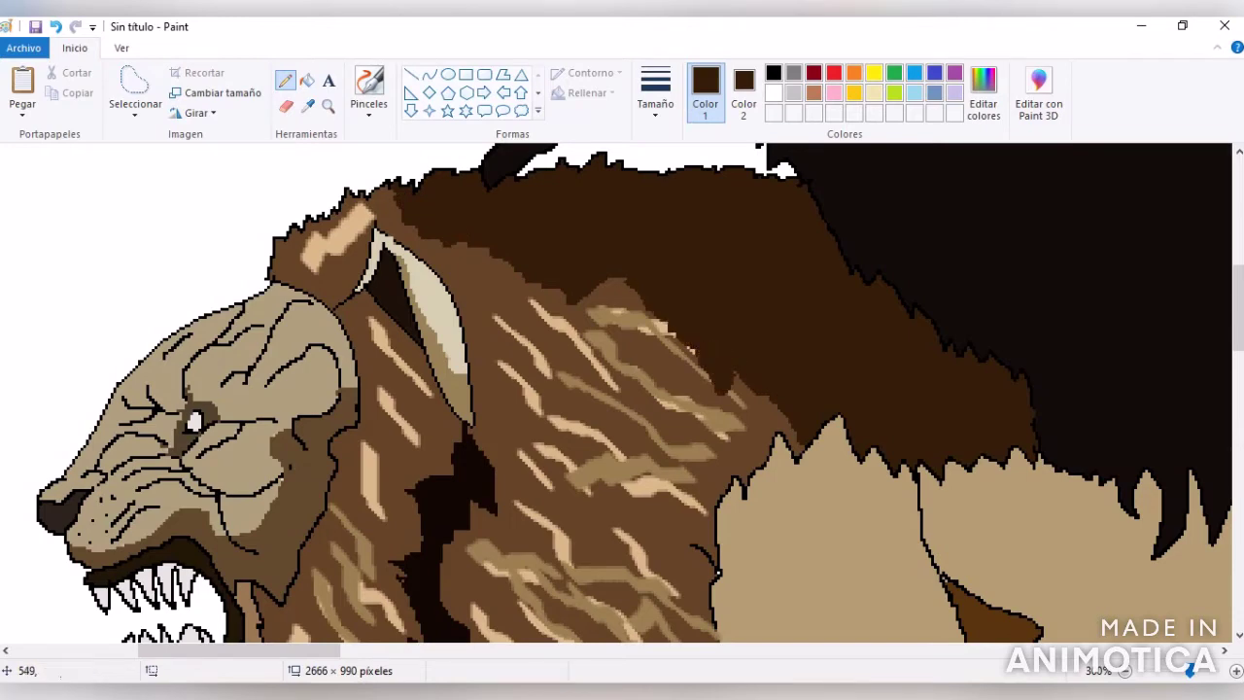
# - Add a darker reddish-brown shadow band along the top edge of the mane, beneath the goat's neck
pyautogui.scroll(-4, 622, 389)
pyautogui.click(327, 105)
pyautogui.click(641, 267)
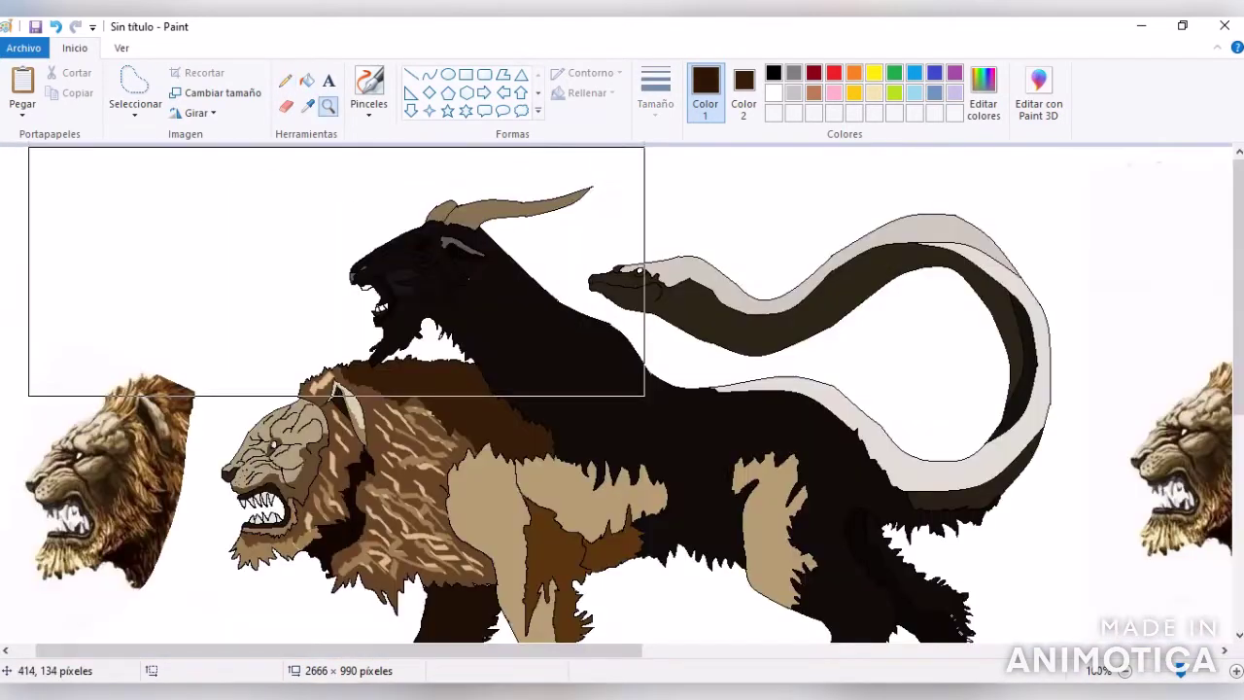
pyautogui.click(506, 486)
pyautogui.scroll(3, 622, 389)
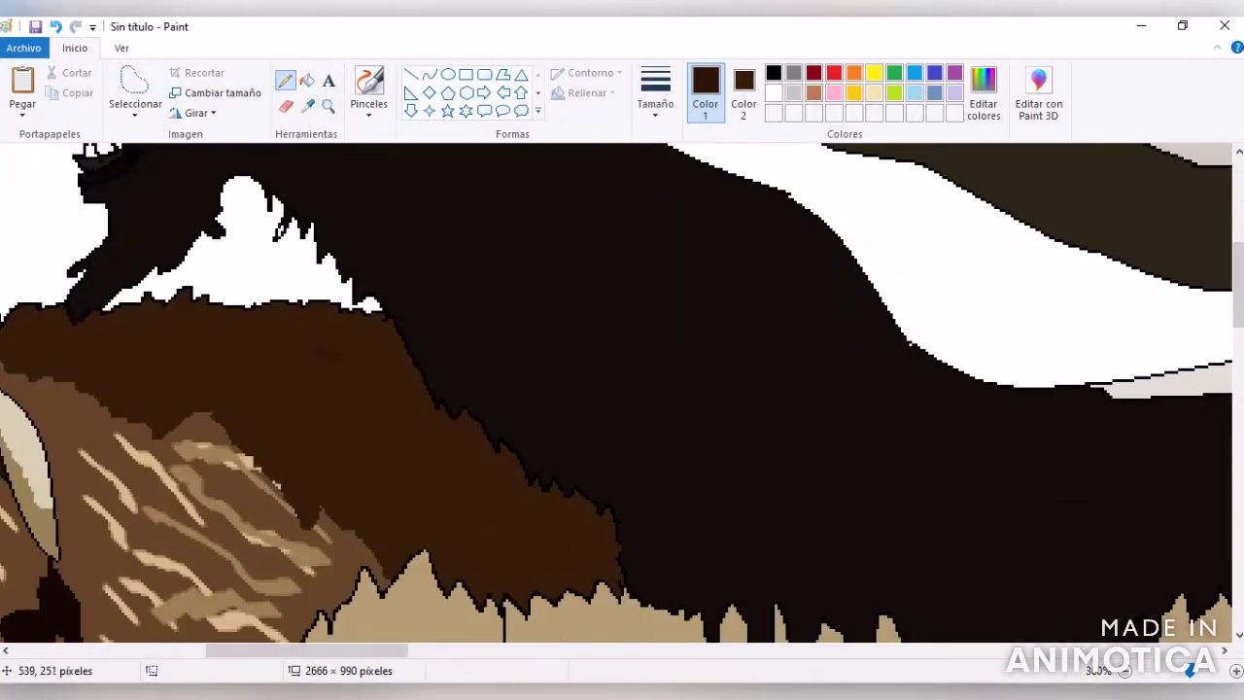
pyautogui.click(655, 92)
pyautogui.click(697, 250)
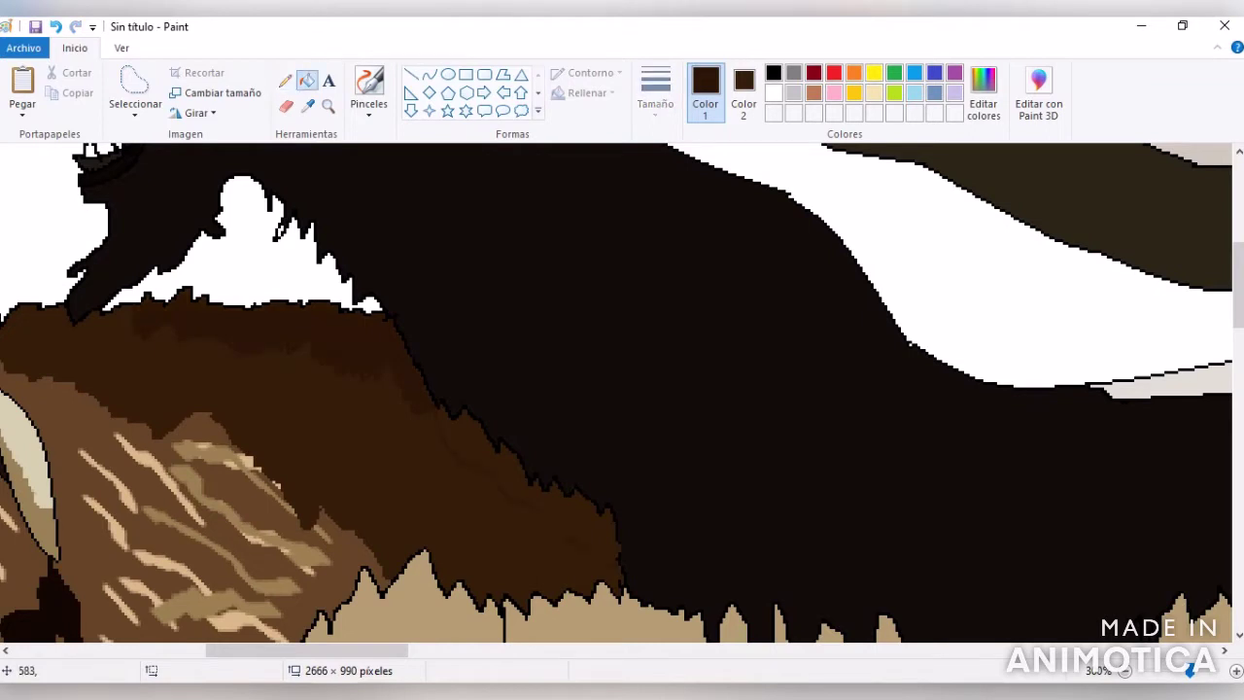
pyautogui.hscroll(-5, 622, 389)
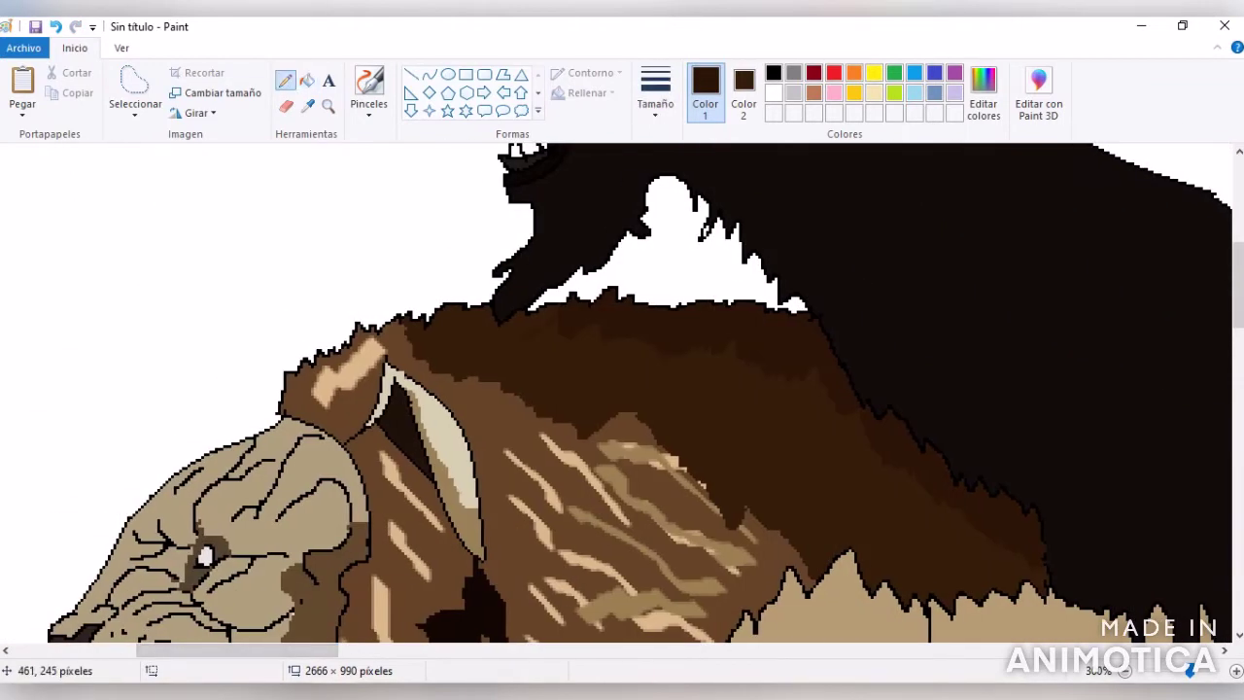
# - Recolour the black wrinkle lines on the lion's upper face in brown using the eraser
pyautogui.scroll(-5, 622, 388)
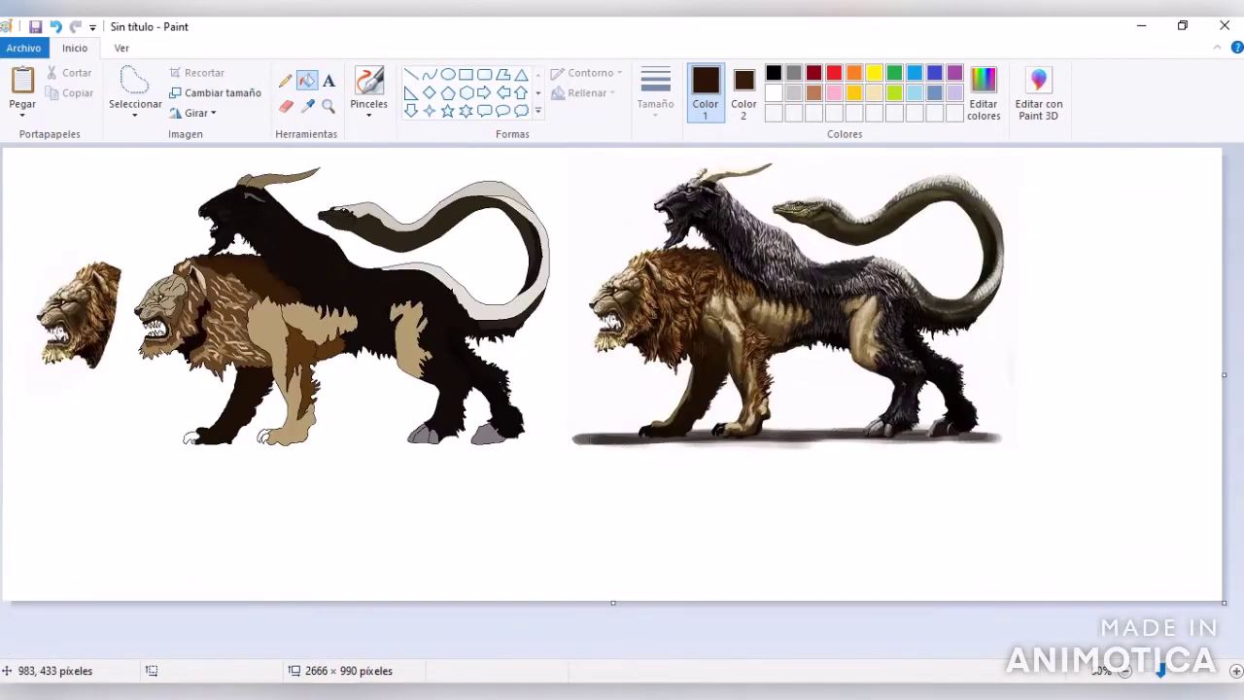
pyautogui.scroll(3, 161, 311)
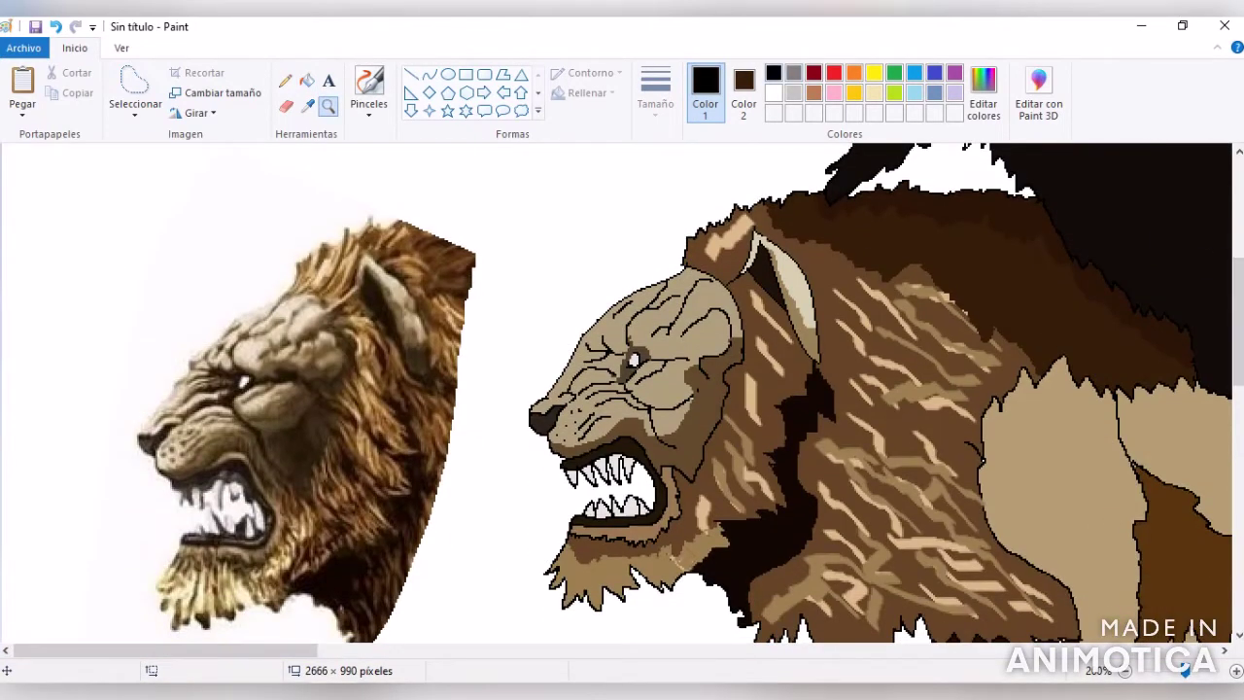
pyautogui.click(285, 106)
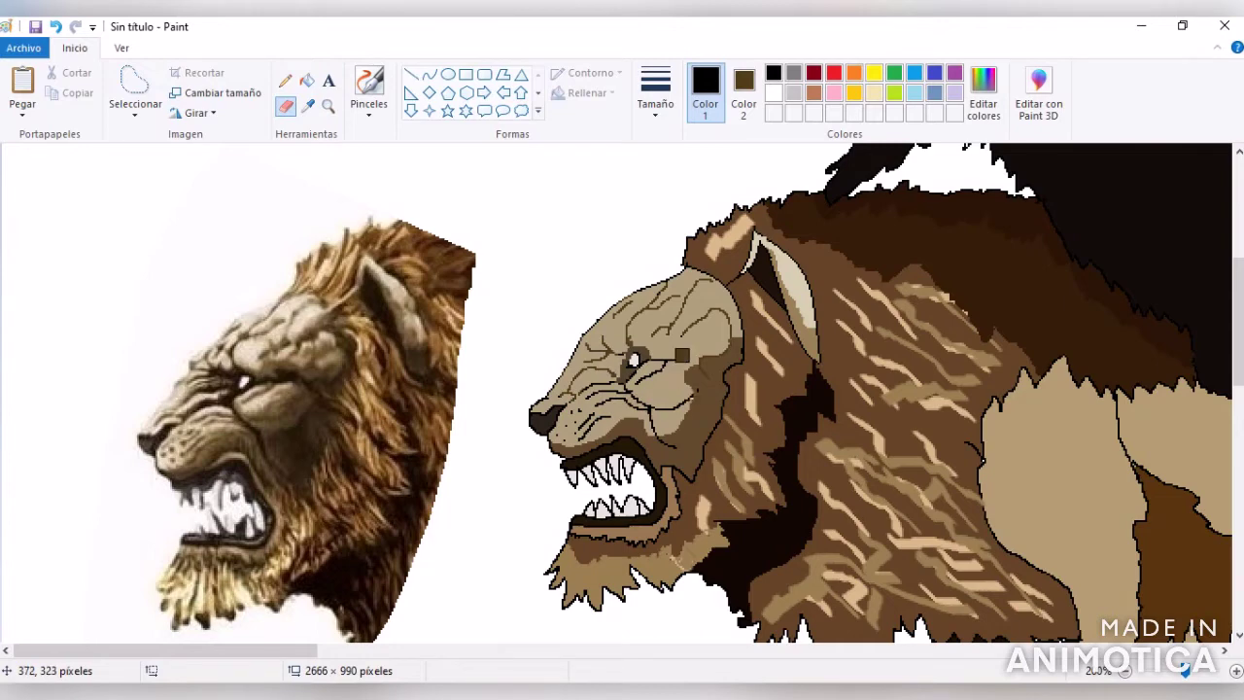
# - Draw thicker near-black creases beside the lion's eye, across the muzzle and down the cheek
pyautogui.click(285, 80)
pyautogui.click(655, 93)
pyautogui.click(696, 144)
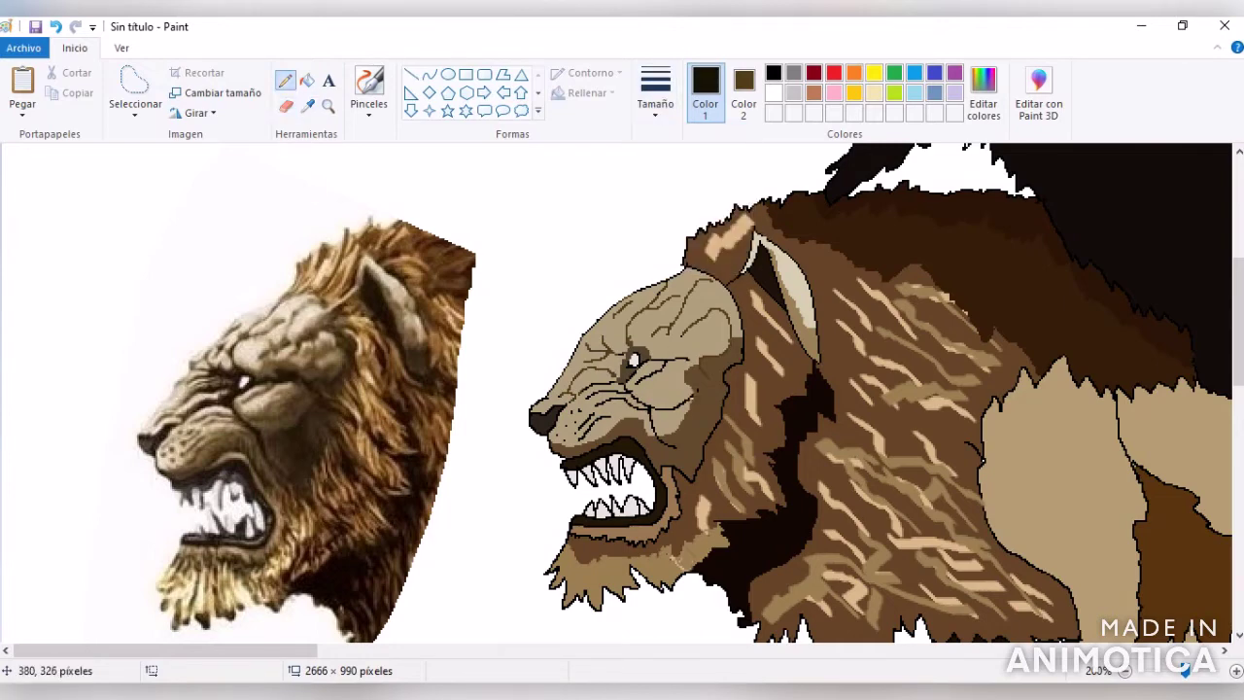
pyautogui.moveTo(653, 356); pyautogui.dragTo(696, 358)
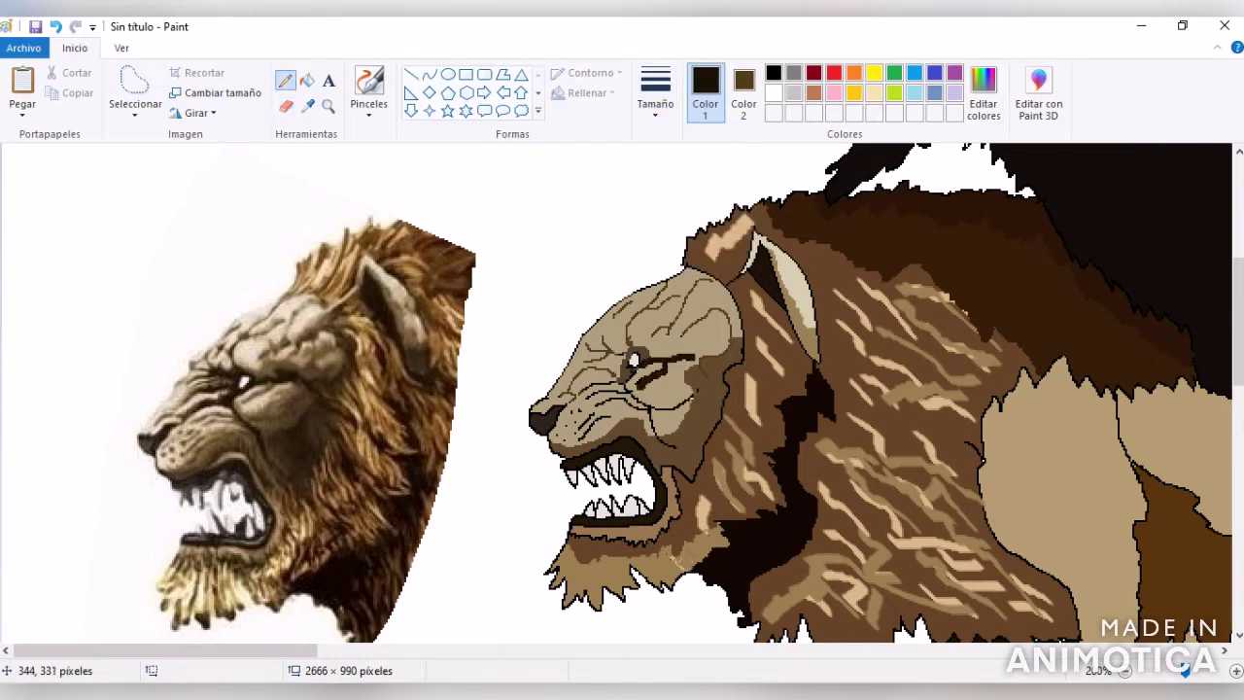
pyautogui.hotkey('ctrl', 'z')
pyautogui.moveTo(624, 387)
pyautogui.mouseDown()
pyautogui.moveTo(597, 387)
pyautogui.moveTo(673, 448)
pyautogui.mouseUp()
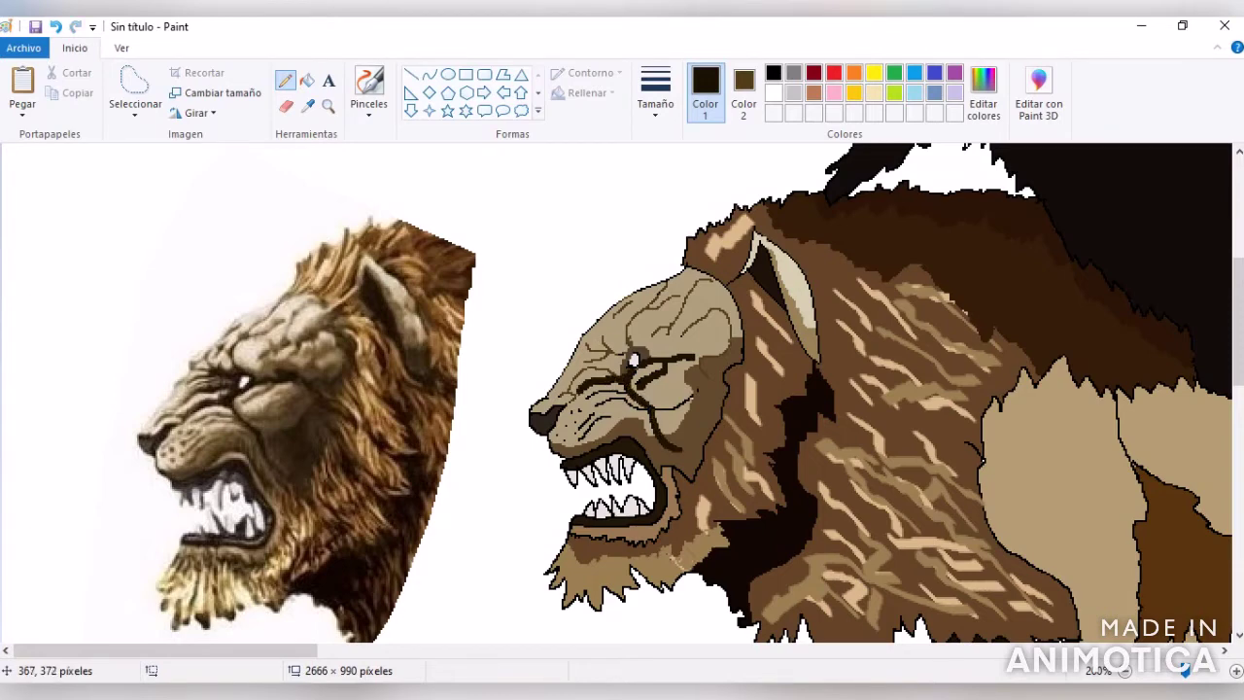
# - Shade the skin around the lion's open mouth and lower jaw in dark brown
pyautogui.click(308, 105)
pyautogui.click(696, 470)
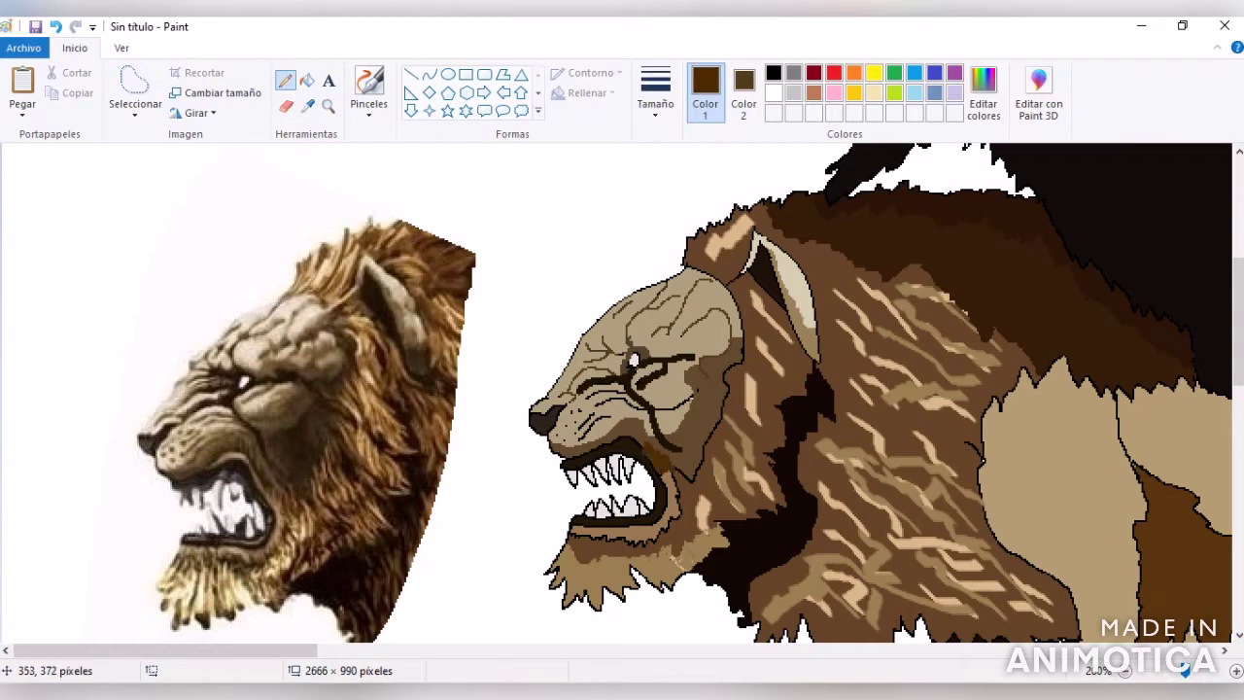
pyautogui.click(307, 80)
pyautogui.click(622, 523)
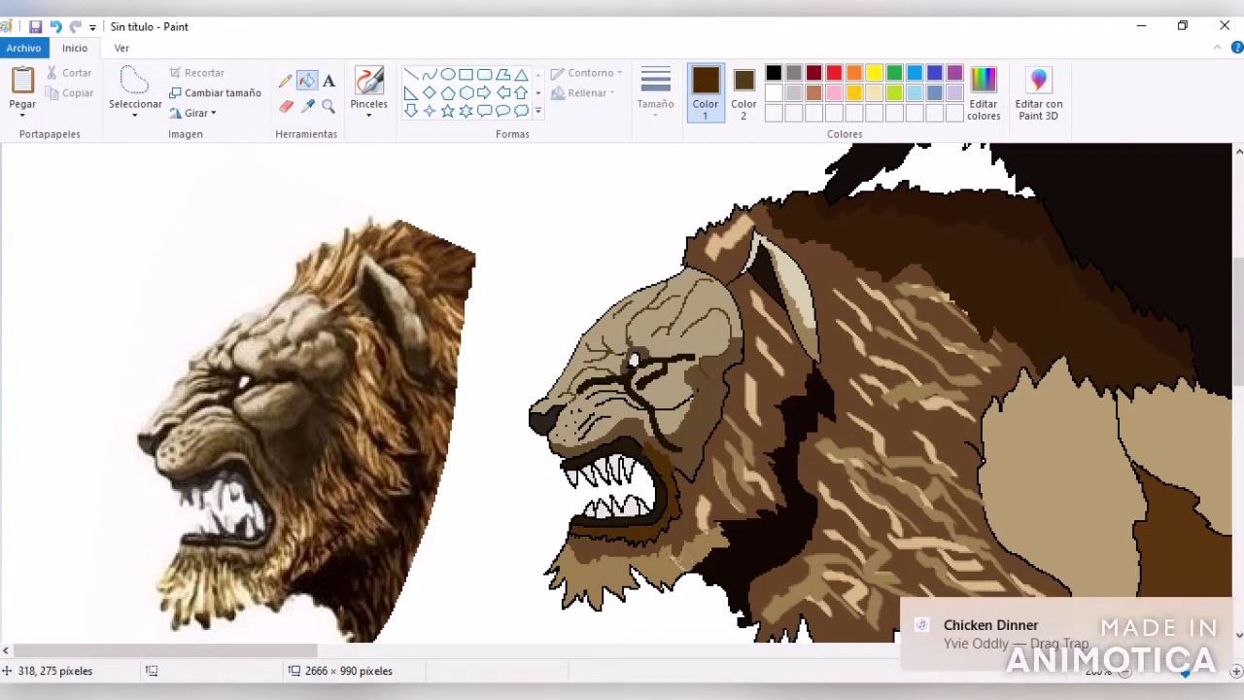
# - Copy the front legs from the reference with a free-form selection and paste them beside the drawing's front legs
pyautogui.scroll(-2, 909, 497)
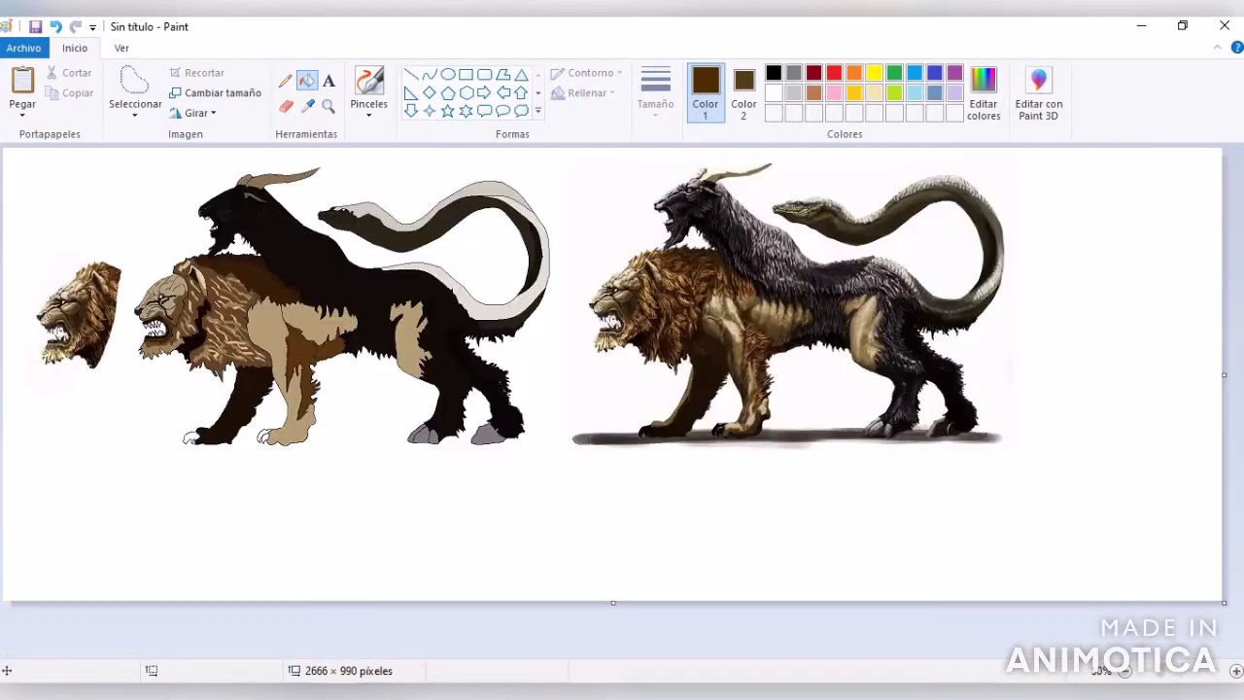
pyautogui.click(135, 107)
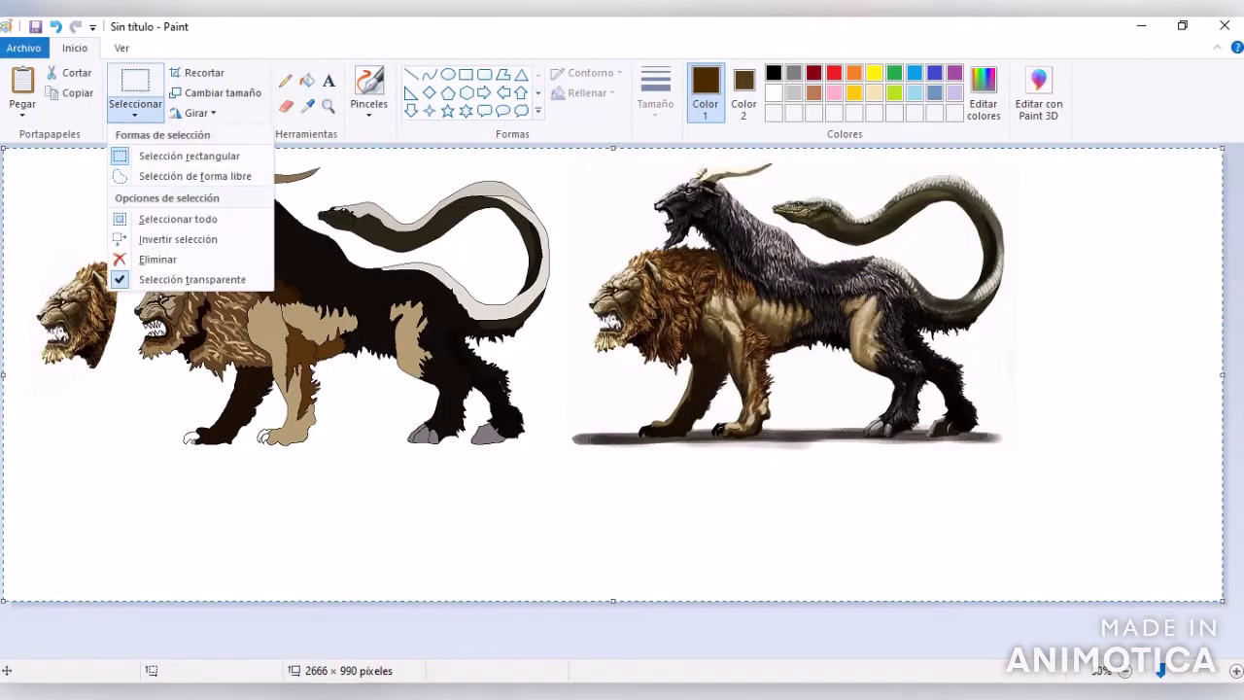
pyautogui.click(194, 175)
pyautogui.rightClick(750, 347)
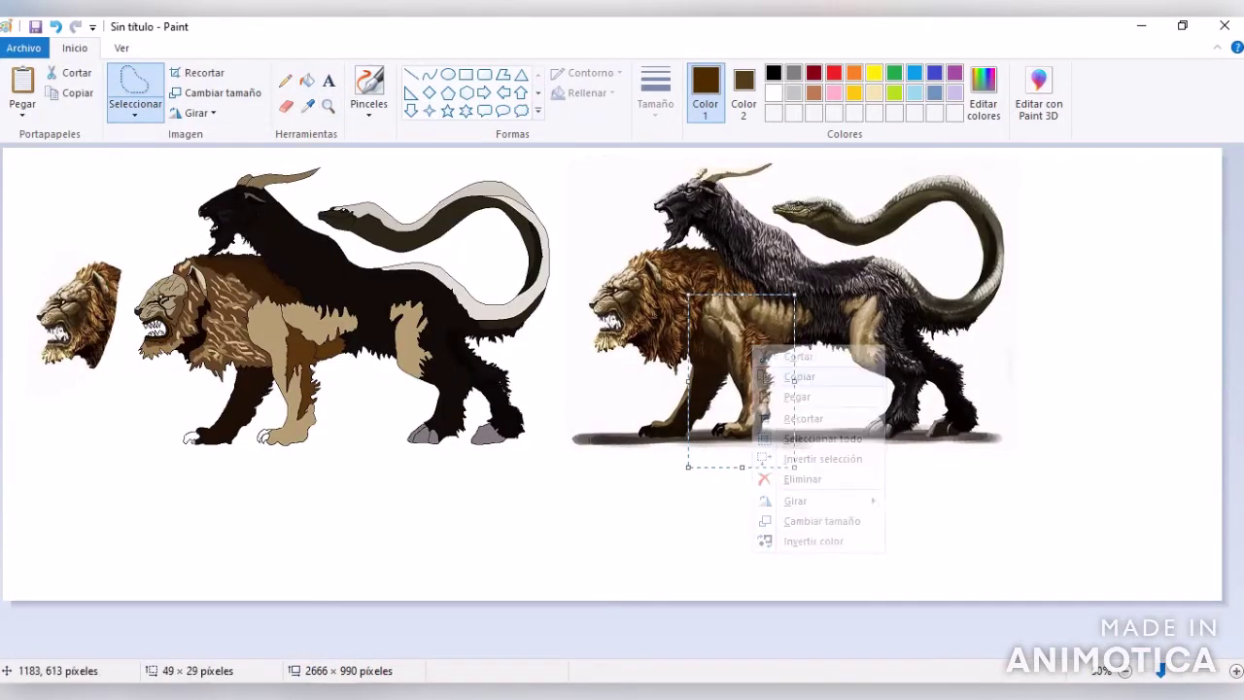
pyautogui.moveTo(565, 463); pyautogui.dragTo(671, 525)
pyautogui.rightClick(630, 486)
pyautogui.click(661, 331)
pyautogui.moveTo(56, 224); pyautogui.dragTo(350, 452)
# - Recolour the brown fur patch on the lion's near foreleg with a darker brown
pyautogui.click(328, 106)
pyautogui.click(361, 404)
pyautogui.click(363, 405)
pyautogui.scroll(-3, 622, 389)
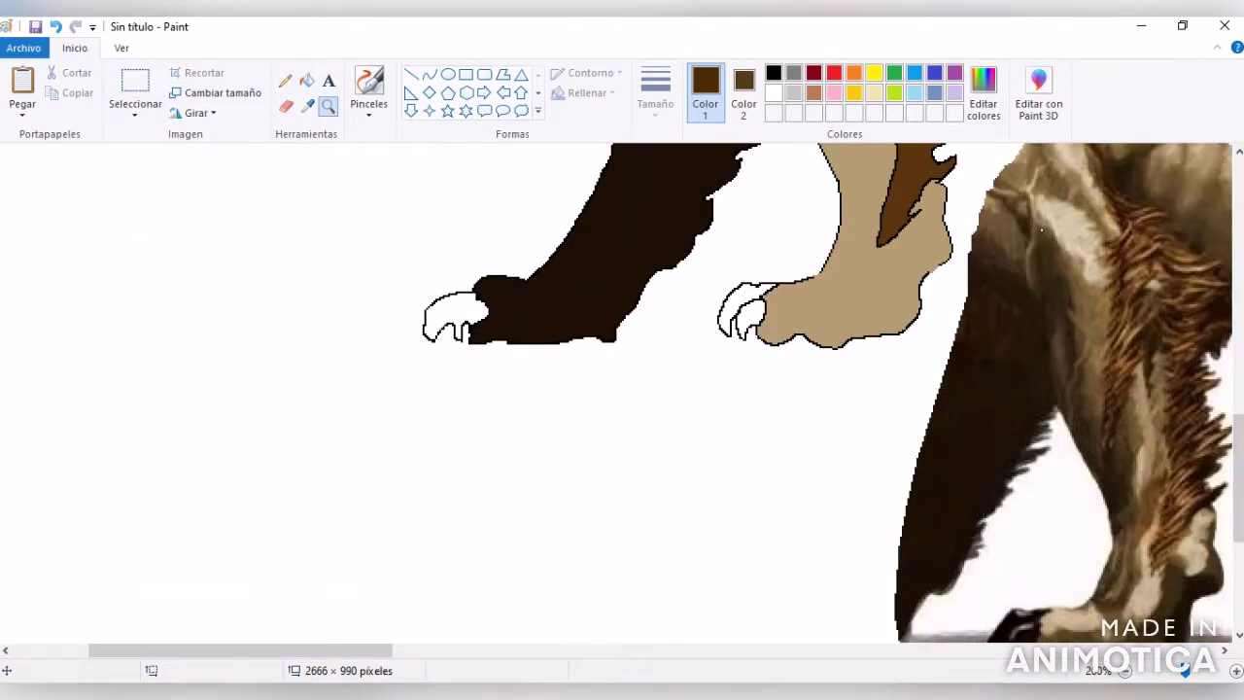
pyautogui.hscroll(5, 622, 389)
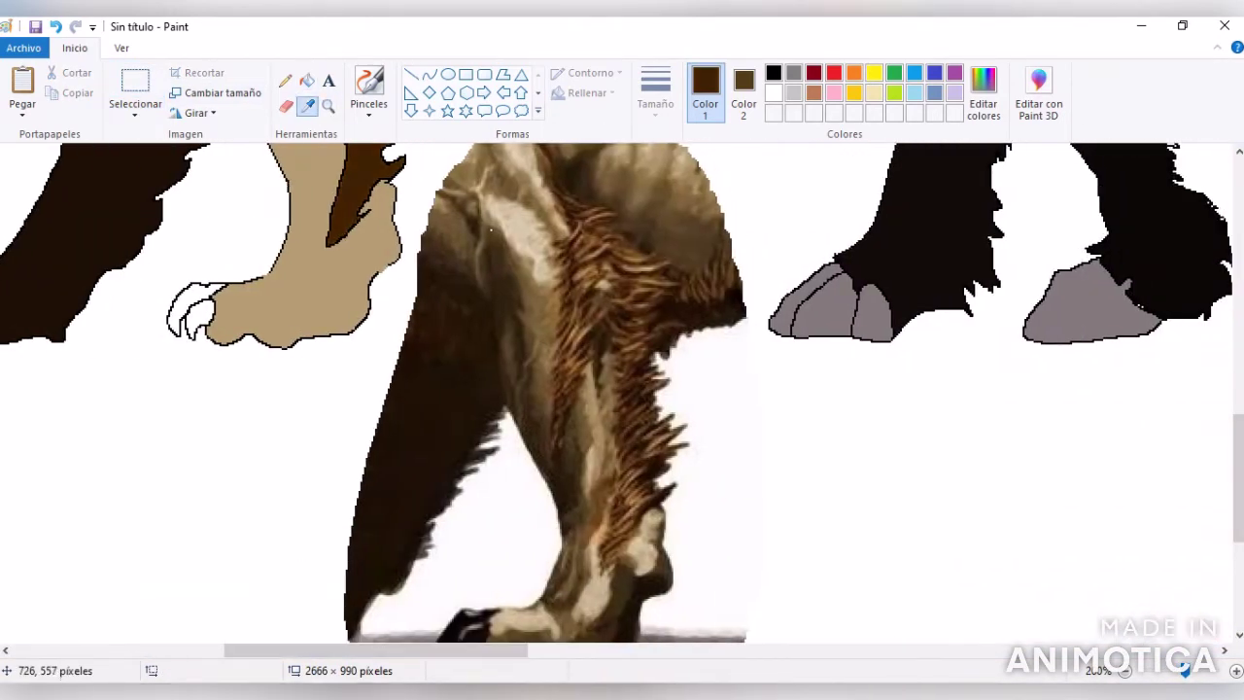
# - Draw thin light-brown hair strokes over the near foreleg's dark fur in a colour sampled from the reference
pyautogui.click(653, 462)
pyautogui.scroll(3, 653, 462)
pyautogui.click(285, 80)
pyautogui.moveTo(356, 274); pyautogui.dragTo(395, 261)
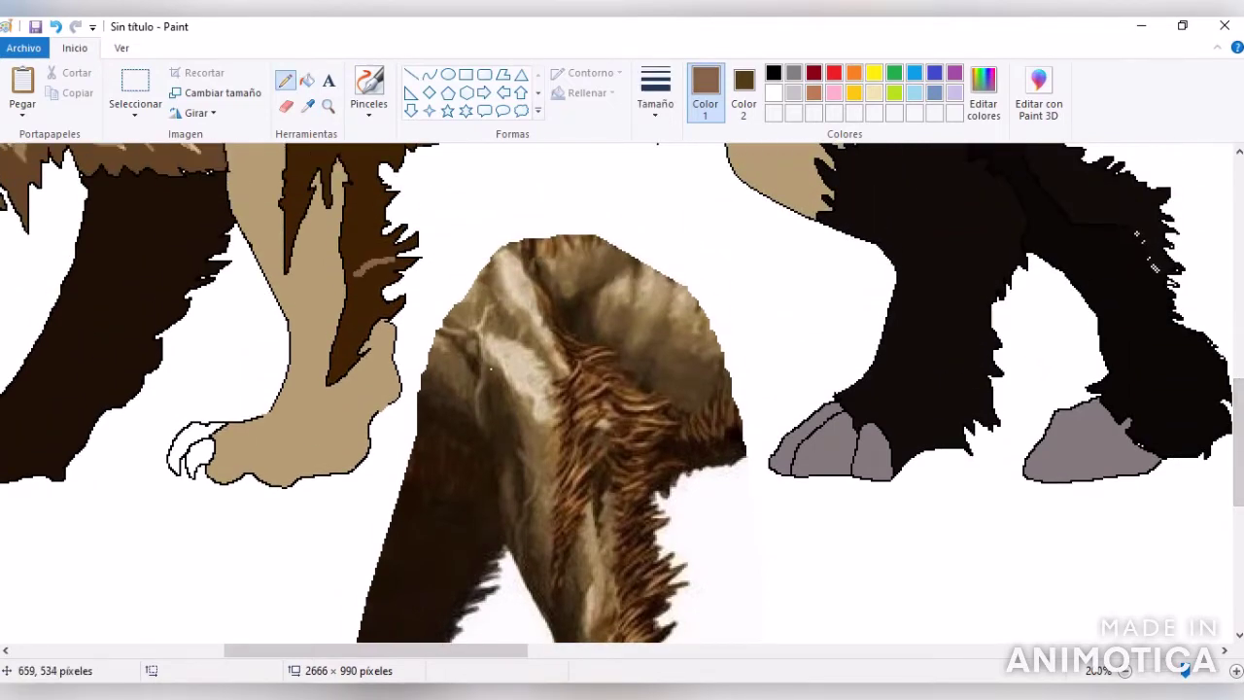
pyautogui.hotkey('ctrl', 'z')
pyautogui.click(655, 93)
pyautogui.click(694, 208)
pyautogui.moveTo(375, 307); pyautogui.dragTo(401, 297)
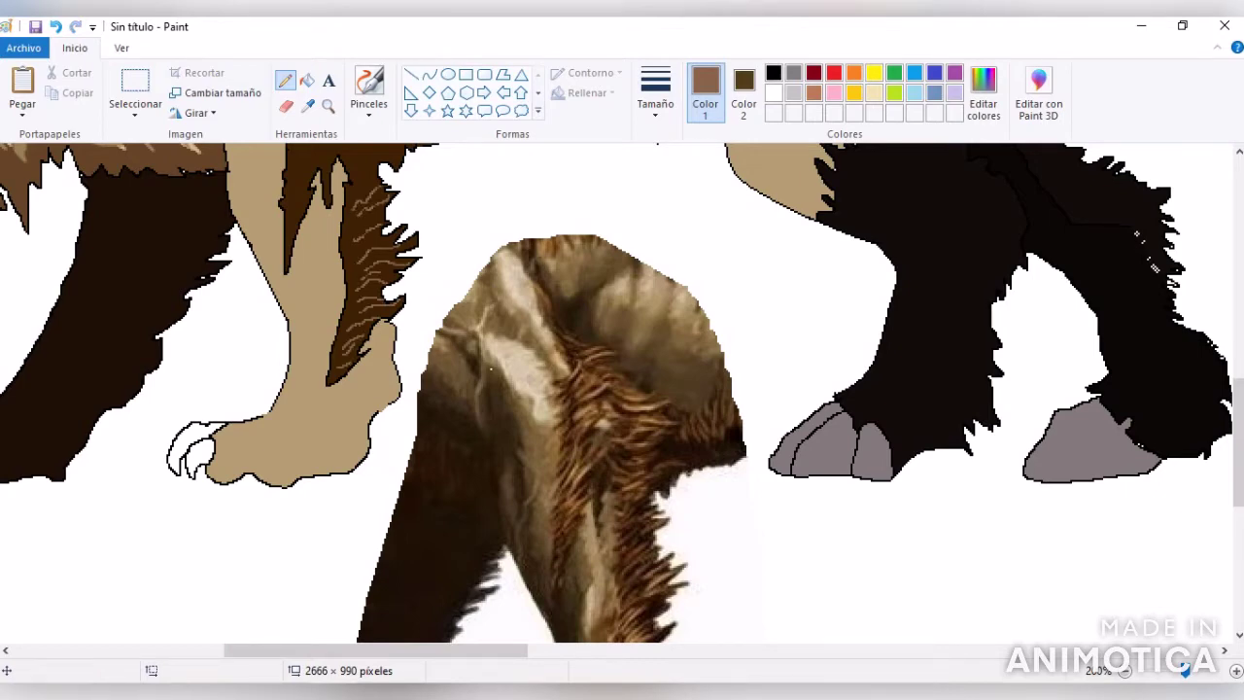
# - Draw light-brown hair strokes over the dark fur at the top of the near foreleg
pyautogui.scroll(3, 622, 393)
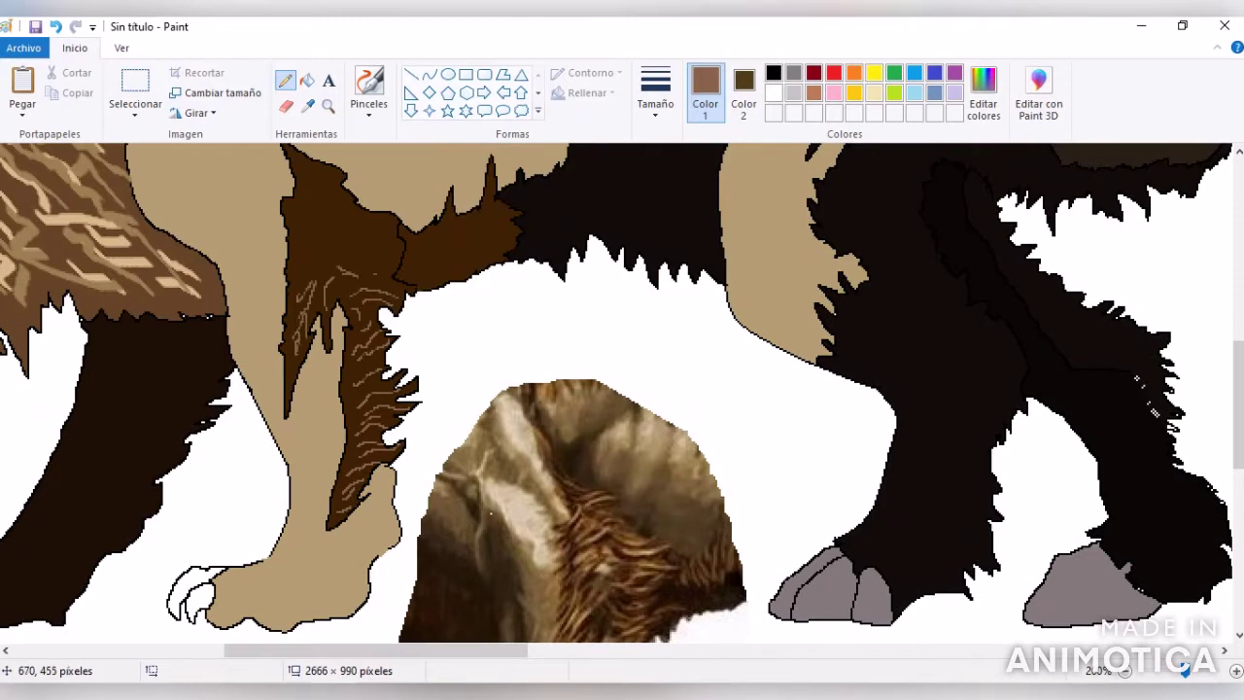
pyautogui.moveTo(386, 232)
pyautogui.mouseDown()
pyautogui.moveTo(362, 255)
pyautogui.moveTo(325, 246)
pyautogui.mouseUp()
pyautogui.moveTo(306, 227); pyautogui.dragTo(301, 265)
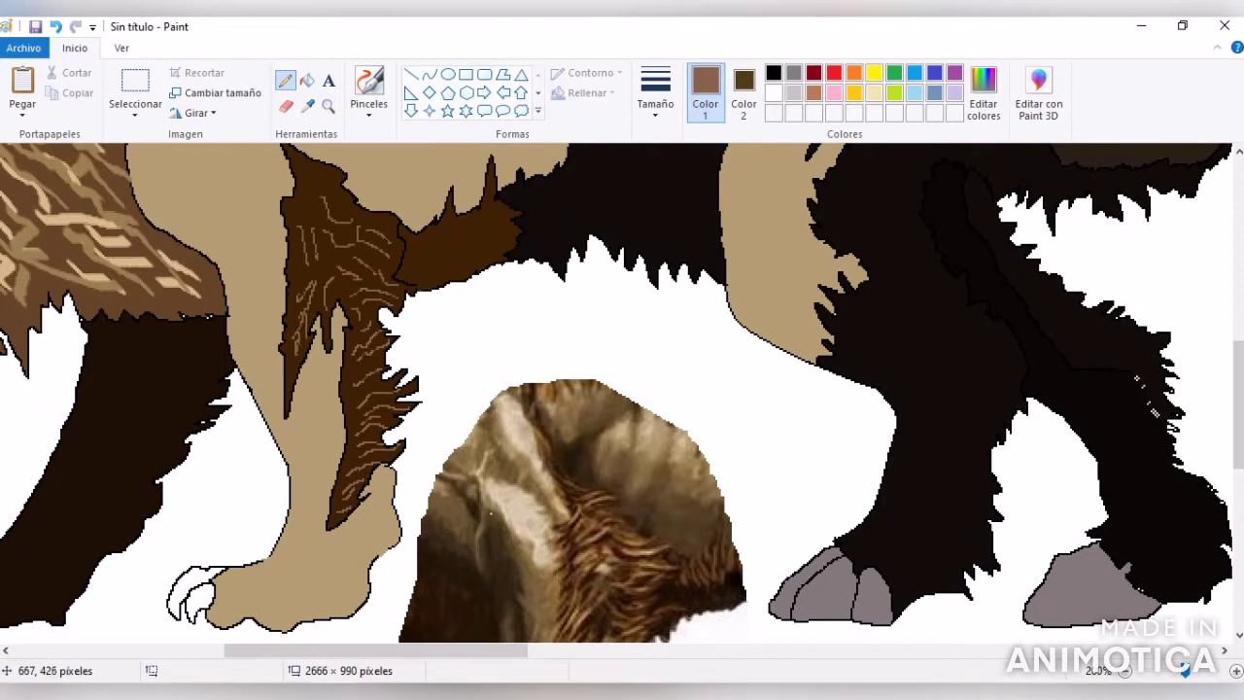
# - Outline the upper part of the belly fur behind the near foreleg with a jagged edge and fill it light brown
pyautogui.moveTo(412, 253); pyautogui.dragTo(476, 231)
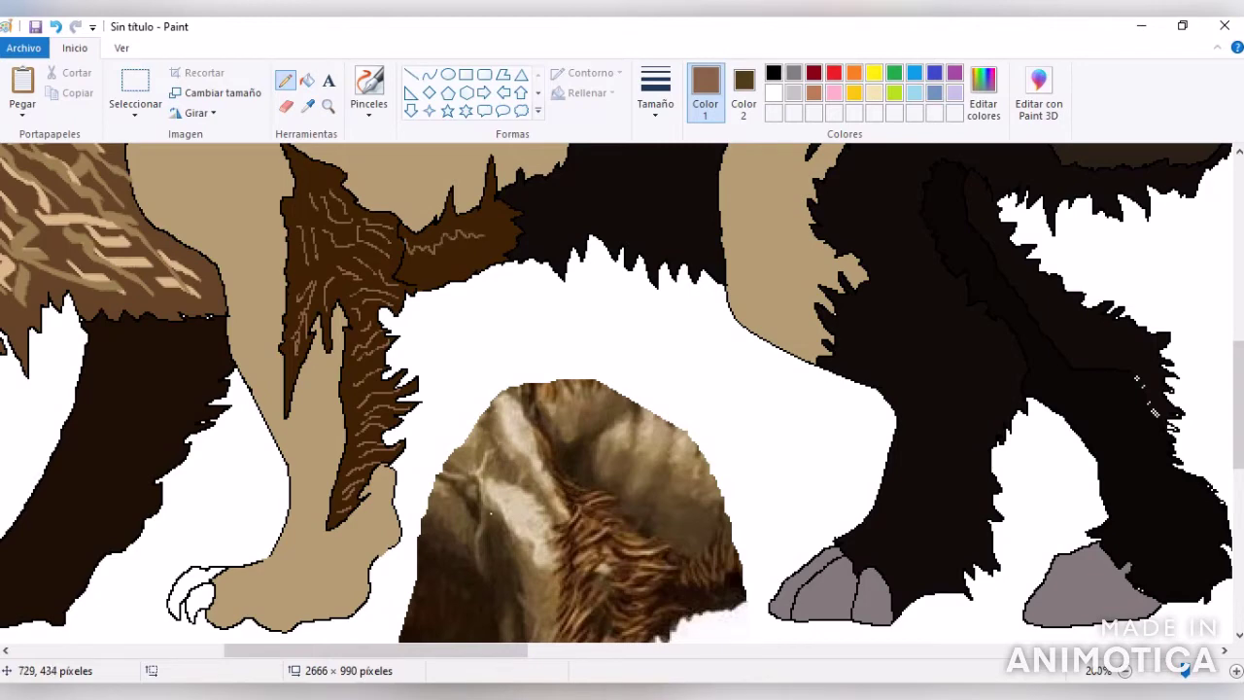
pyautogui.click(307, 80)
pyautogui.click(457, 243)
# - Add darker golden-brown hair strokes between the light ones on the near foreleg's fur
pyautogui.click(307, 105)
pyautogui.click(370, 291)
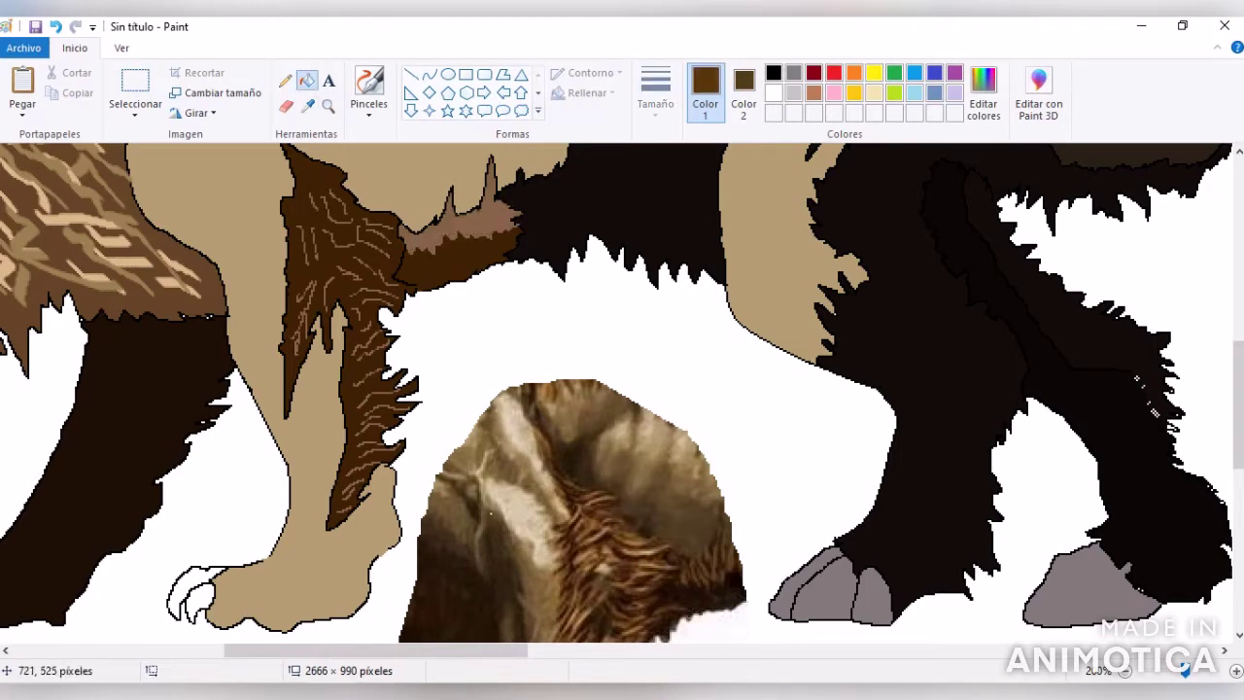
pyautogui.click(284, 81)
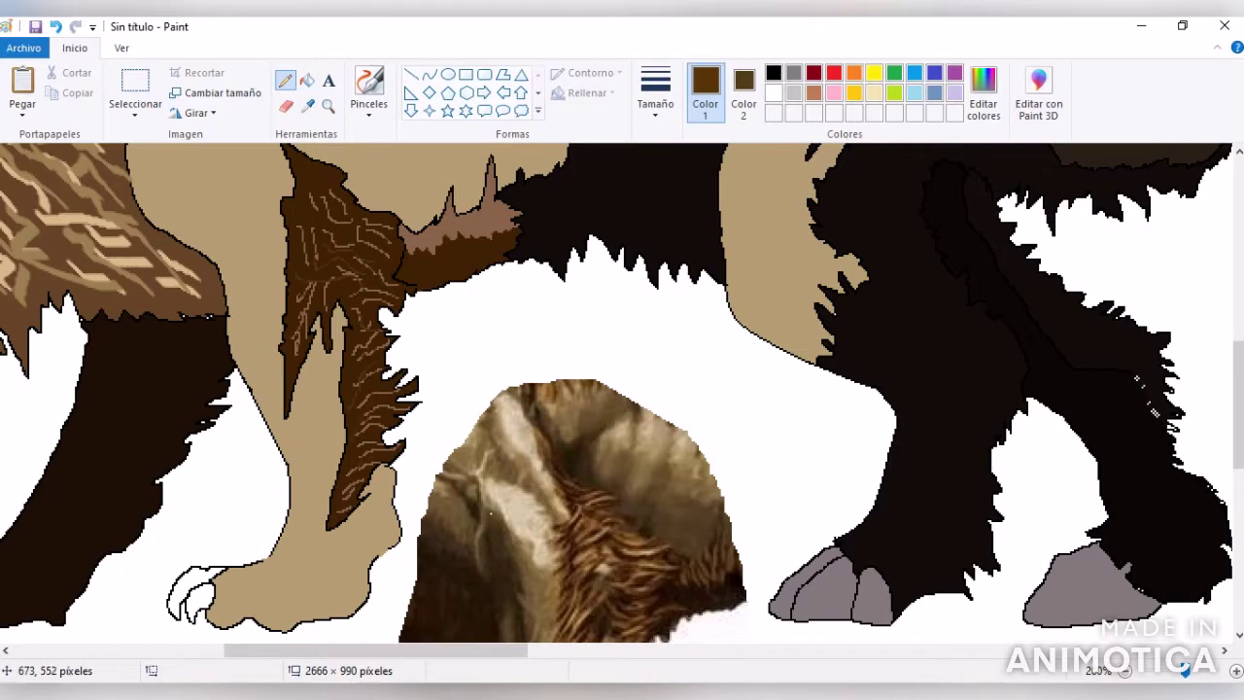
pyautogui.moveTo(479, 238); pyautogui.dragTo(486, 204)
# - Outline the shadow along the near front paw's heel and toes and fill it with near-black sampled from the reference
pyautogui.scroll(-3, 342, 292)
pyautogui.click(327, 105)
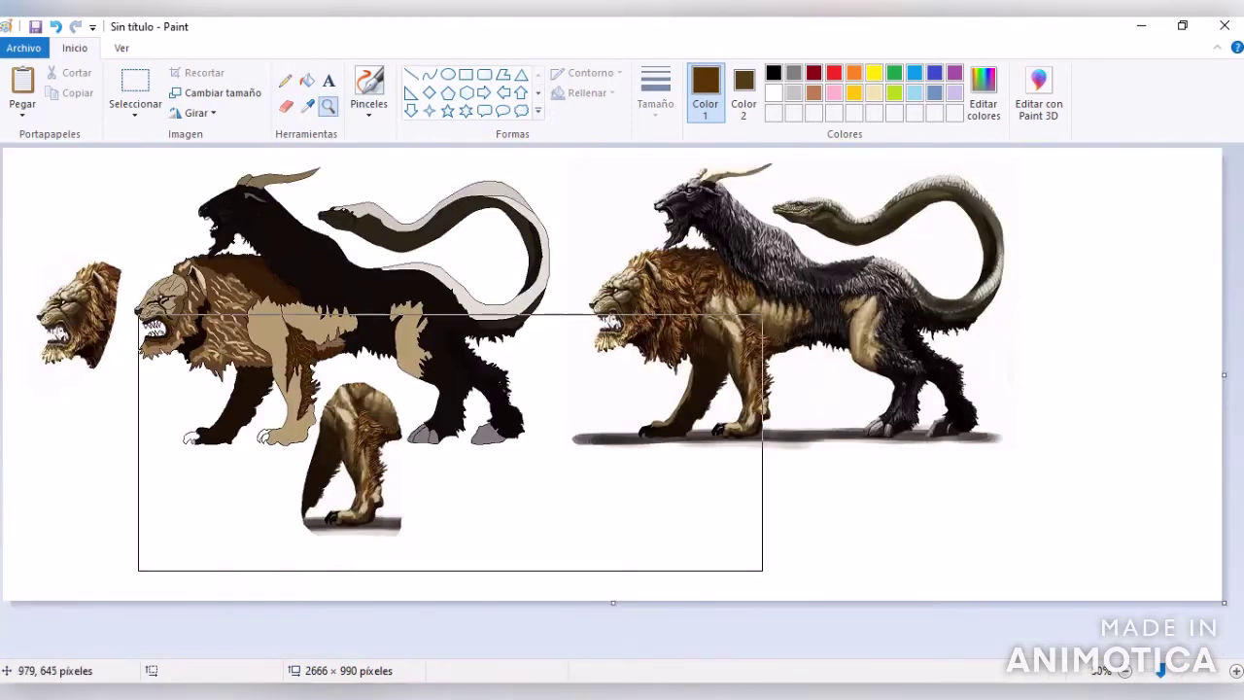
pyautogui.click(450, 442)
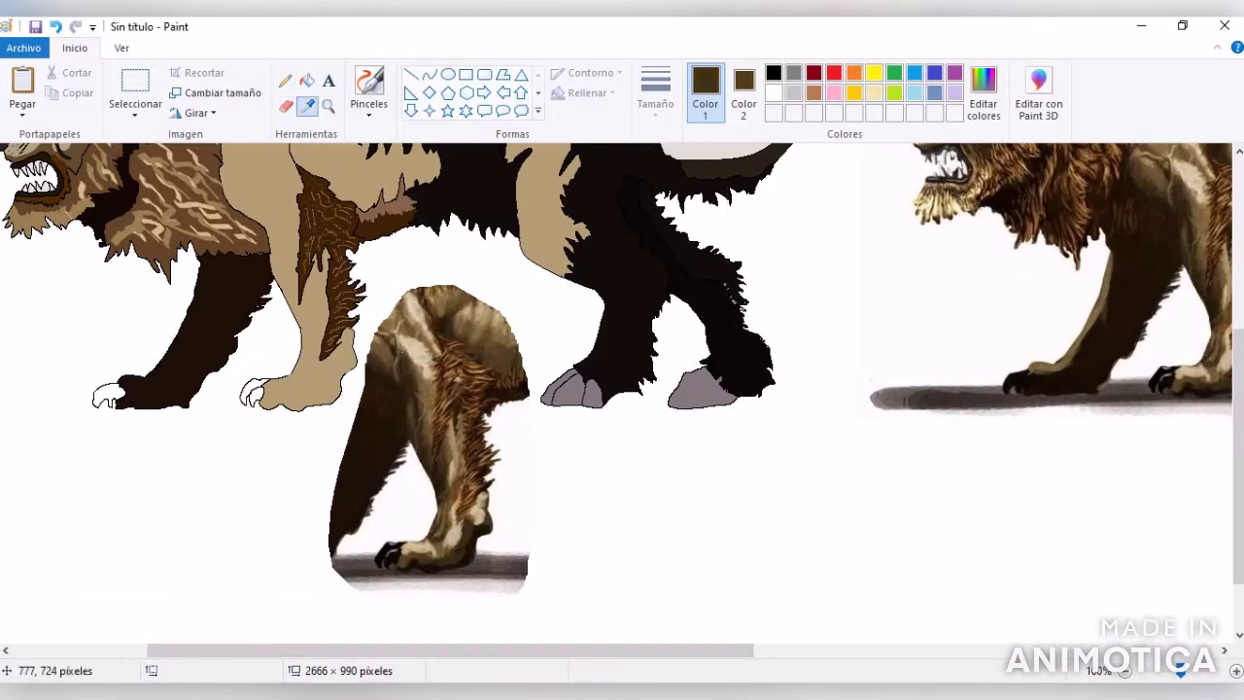
pyautogui.click(341, 331)
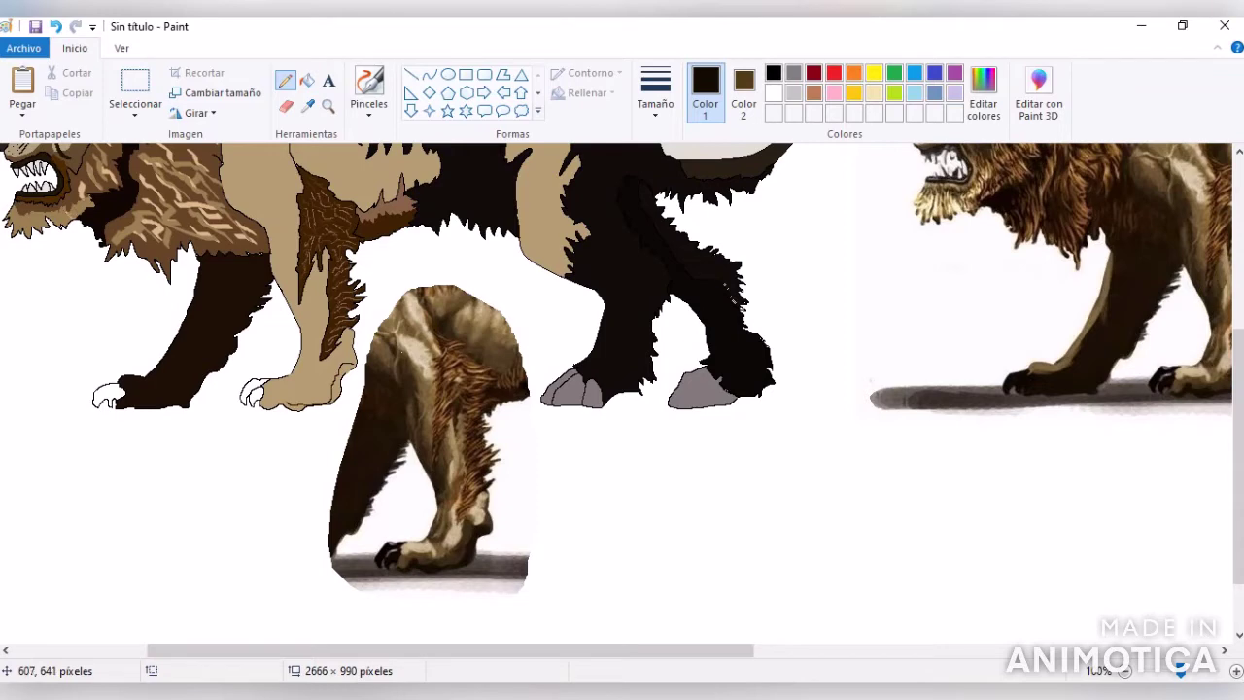
pyautogui.click(327, 105)
pyautogui.click(342, 421)
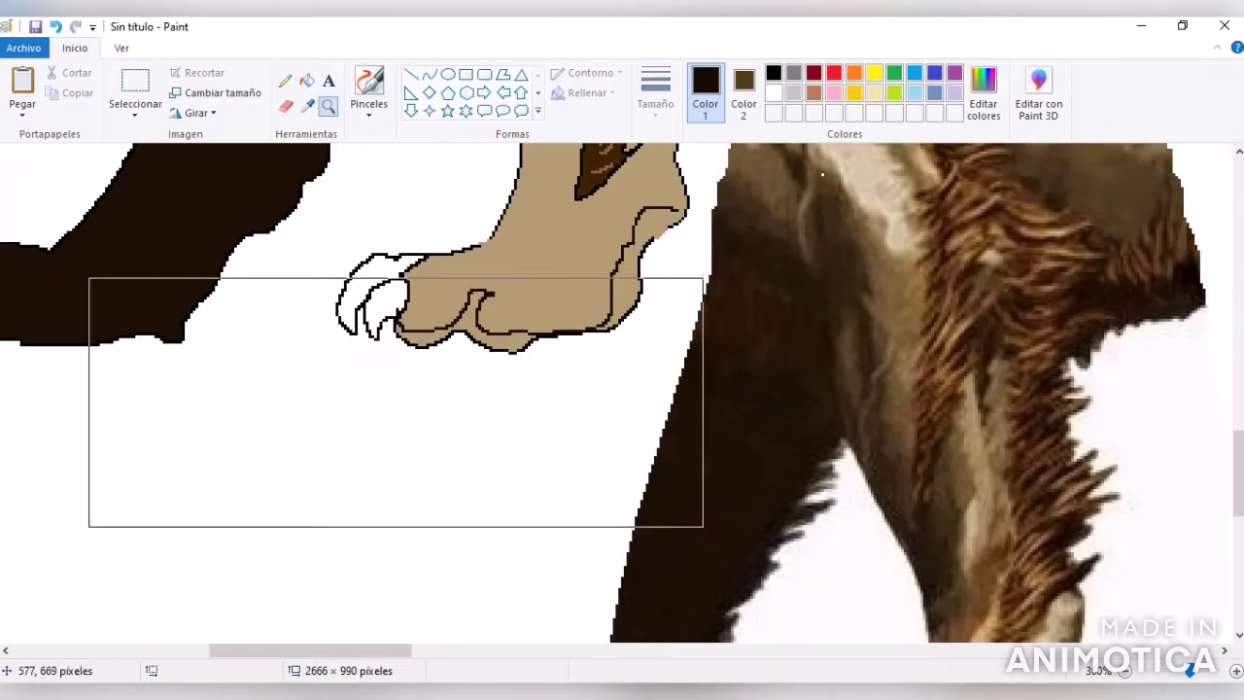
pyautogui.click(306, 80)
pyautogui.click(491, 336)
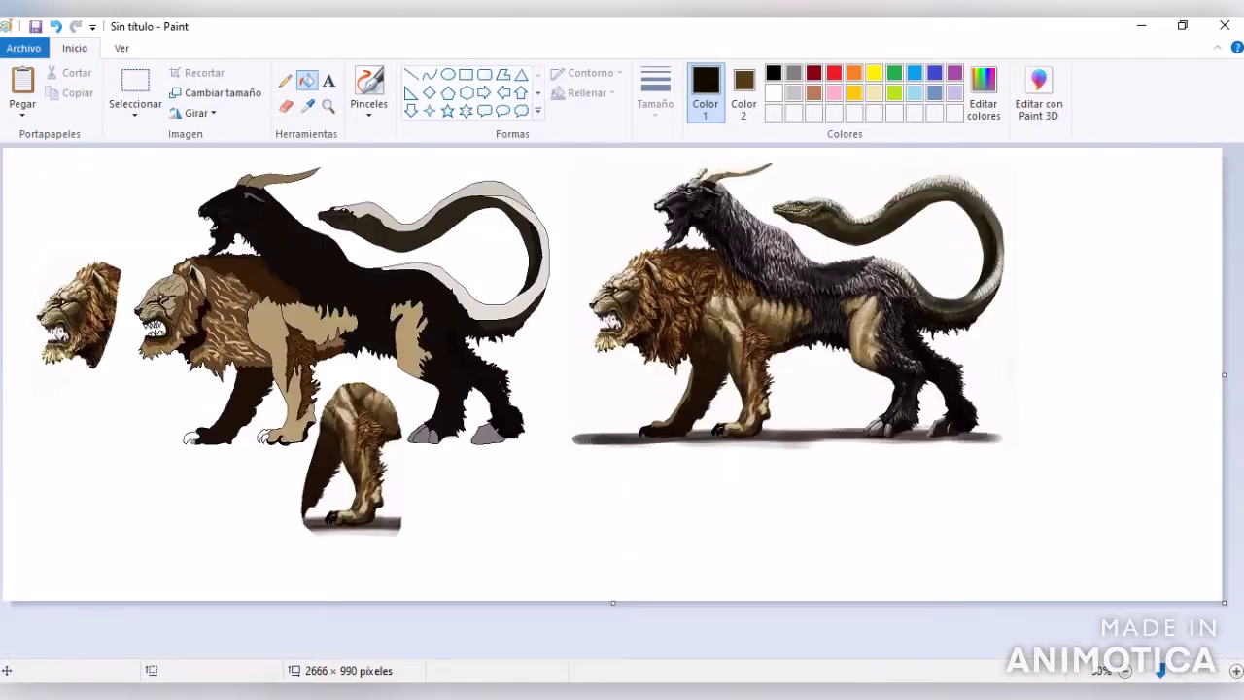
# - Outline shading on the near foreleg and fill the shoulder and leg shadow with brown sampled from the reference
pyautogui.click(309, 105)
pyautogui.click(641, 342)
pyautogui.click(327, 105)
pyautogui.click(362, 401)
pyautogui.click(285, 80)
pyautogui.moveTo(408, 262); pyautogui.dragTo(428, 286)
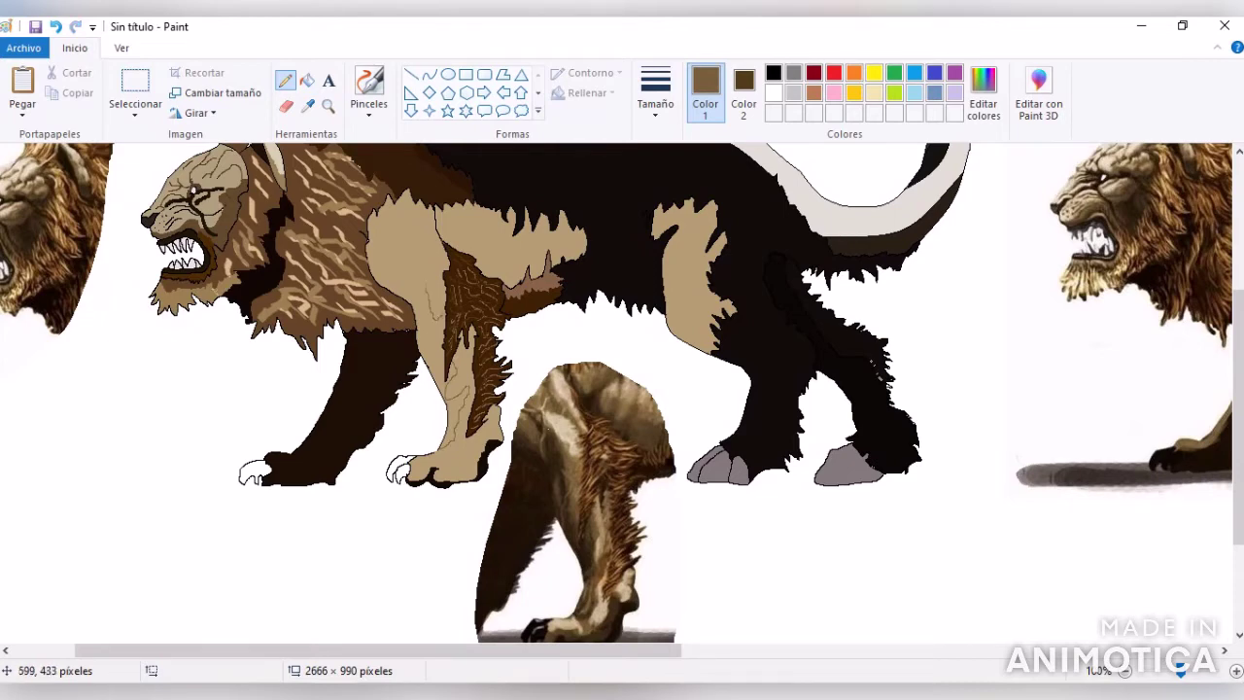
pyautogui.click(307, 79)
pyautogui.click(403, 263)
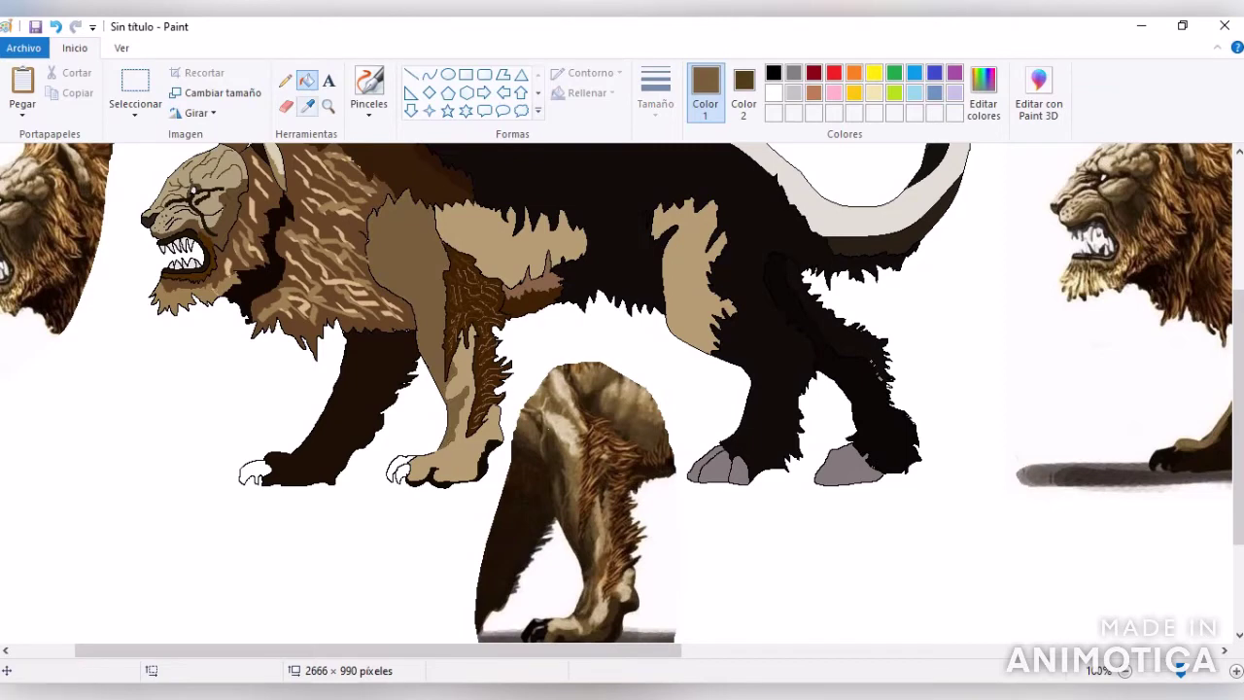
# - Outline two highlight shapes on the near shoulder with a thicker pencil in cream sampled from the reference
pyautogui.click(309, 105)
pyautogui.click(457, 389)
pyautogui.click(284, 80)
pyautogui.click(656, 92)
pyautogui.click(657, 175)
pyautogui.moveTo(390, 250)
pyautogui.mouseDown()
pyautogui.moveTo(418, 284)
pyautogui.moveTo(443, 290)
pyautogui.mouseUp()
pyautogui.hotkey('ctrl', 'z')
pyautogui.moveTo(424, 213)
pyautogui.mouseDown()
pyautogui.moveTo(447, 268)
pyautogui.moveTo(418, 277)
pyautogui.mouseUp()
pyautogui.hotkey('ctrl', 'z')
pyautogui.hotkey('ctrl', 'z')
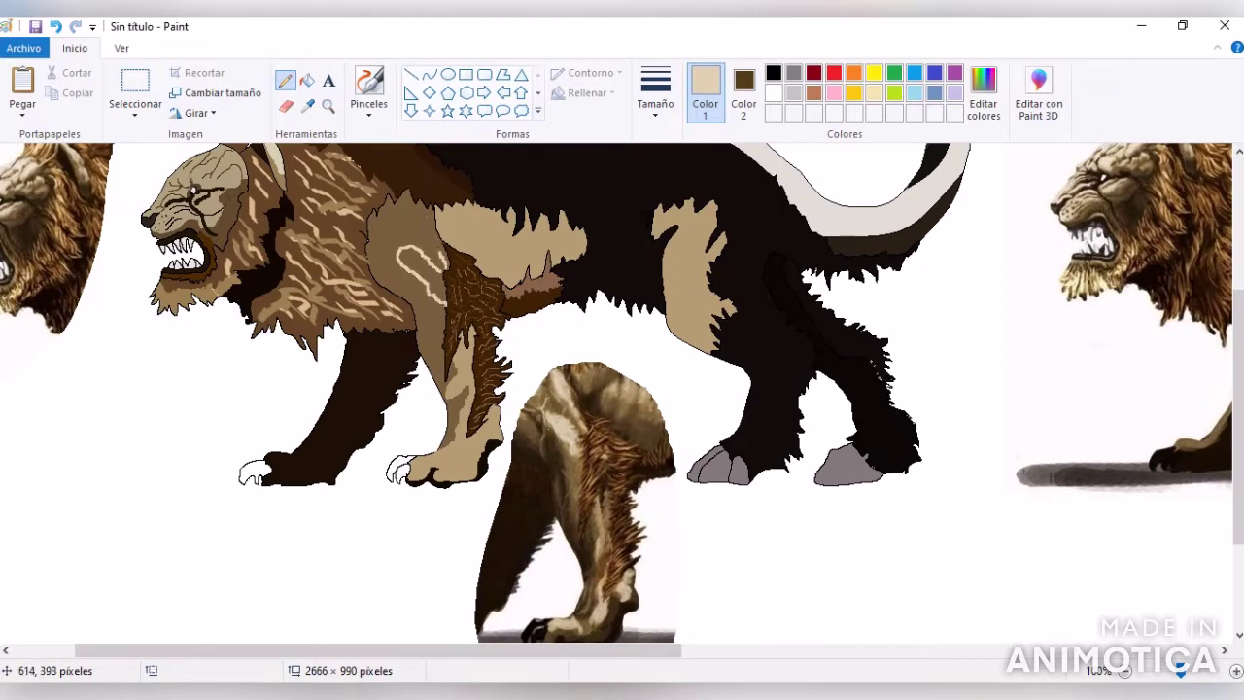
# - Fill the two outlined shoulder highlights with the cream colour
pyautogui.click(327, 105)
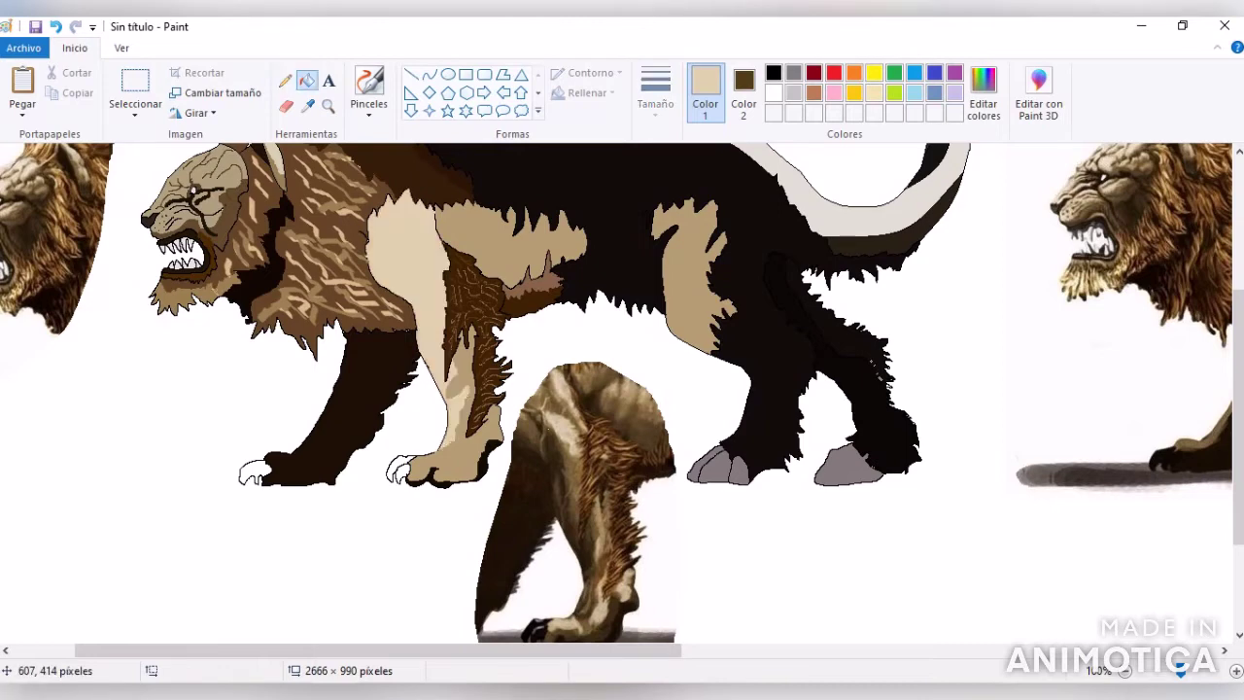
pyautogui.click(435, 233)
pyautogui.click(292, 195)
pyautogui.click(306, 80)
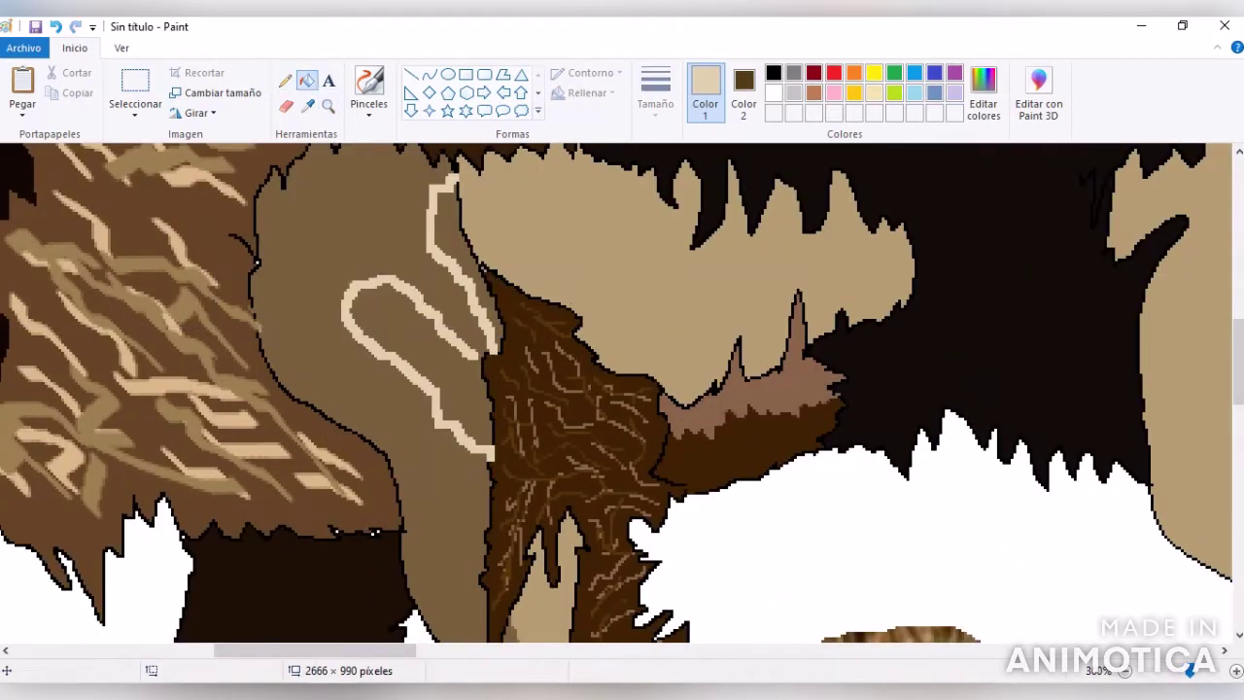
pyautogui.click(457, 252)
pyautogui.click(481, 355)
pyautogui.hotkey('ctrl', 'z')
pyautogui.click(479, 367)
pyautogui.click(403, 326)
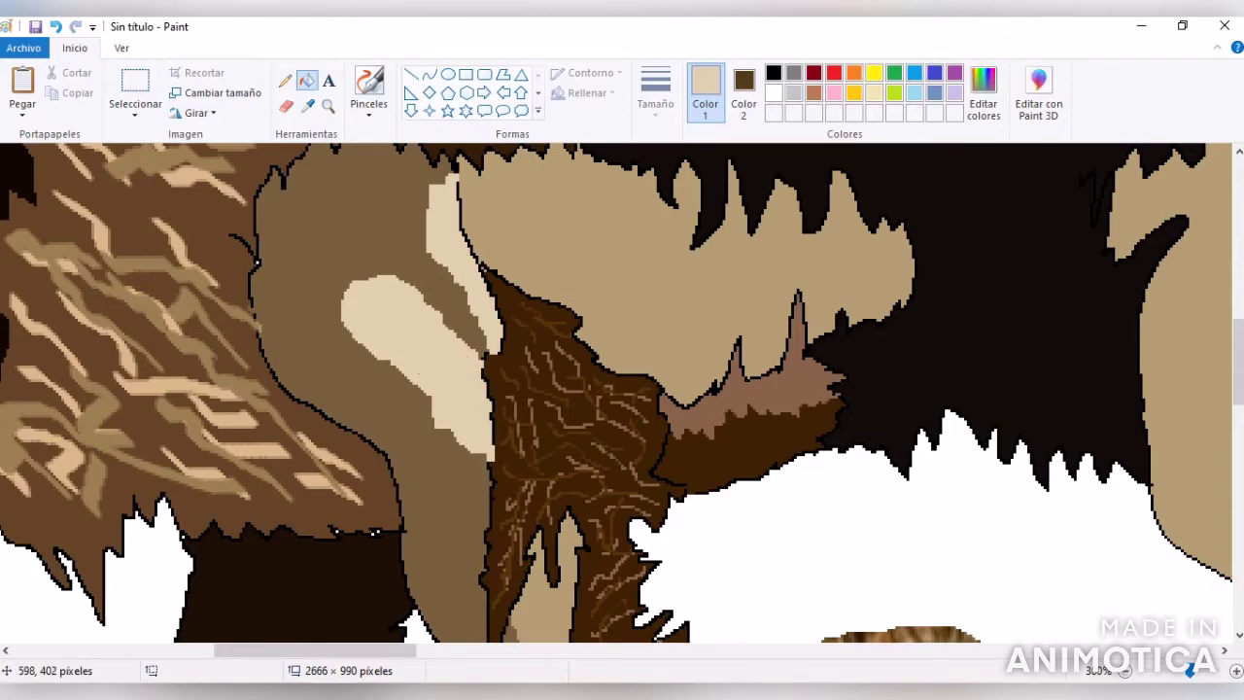
# - Fill the near front paw's claws with near-black sampled from the reference
pyautogui.hotkey('ctrl', '-')
pyautogui.hotkey('ctrl', '-')
pyautogui.click(307, 105)
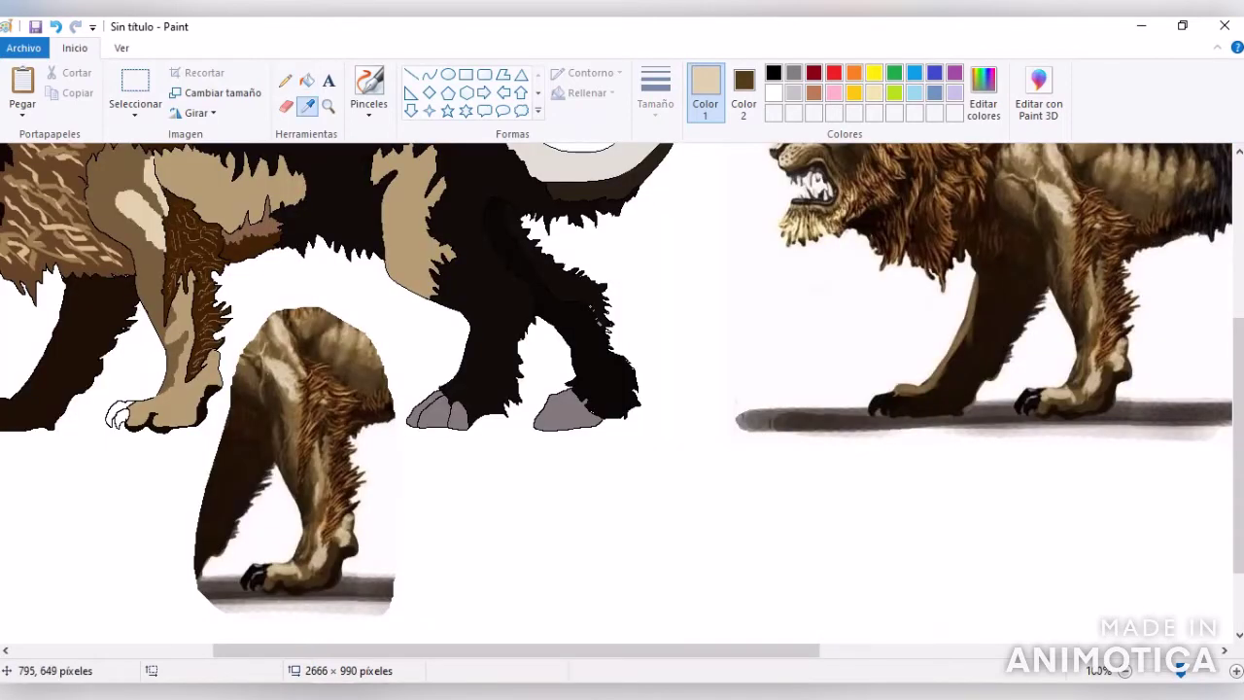
pyautogui.click(164, 432)
pyautogui.click(123, 412)
# - Draw grey highlights on the near front paw's claws in a colour sampled from the reference
pyautogui.click(329, 105)
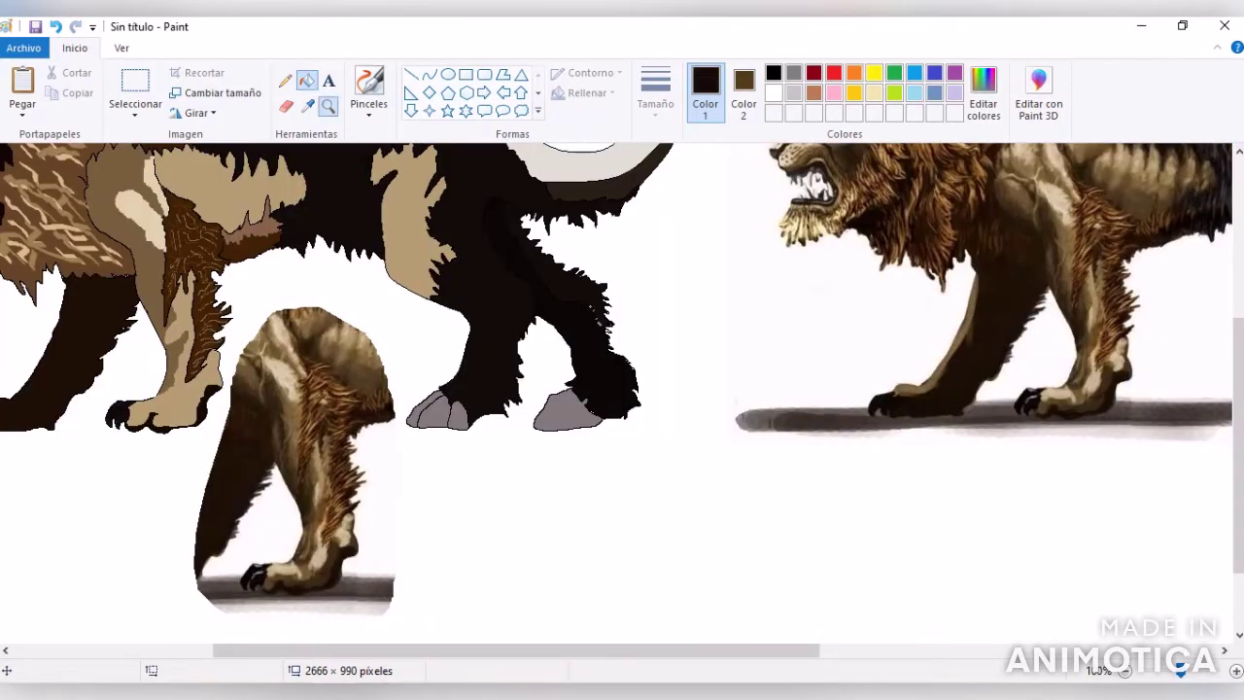
pyautogui.click(274, 583)
pyautogui.click(307, 105)
pyautogui.click(598, 467)
pyautogui.moveTo(1238, 532); pyautogui.dragTo(1238, 441)
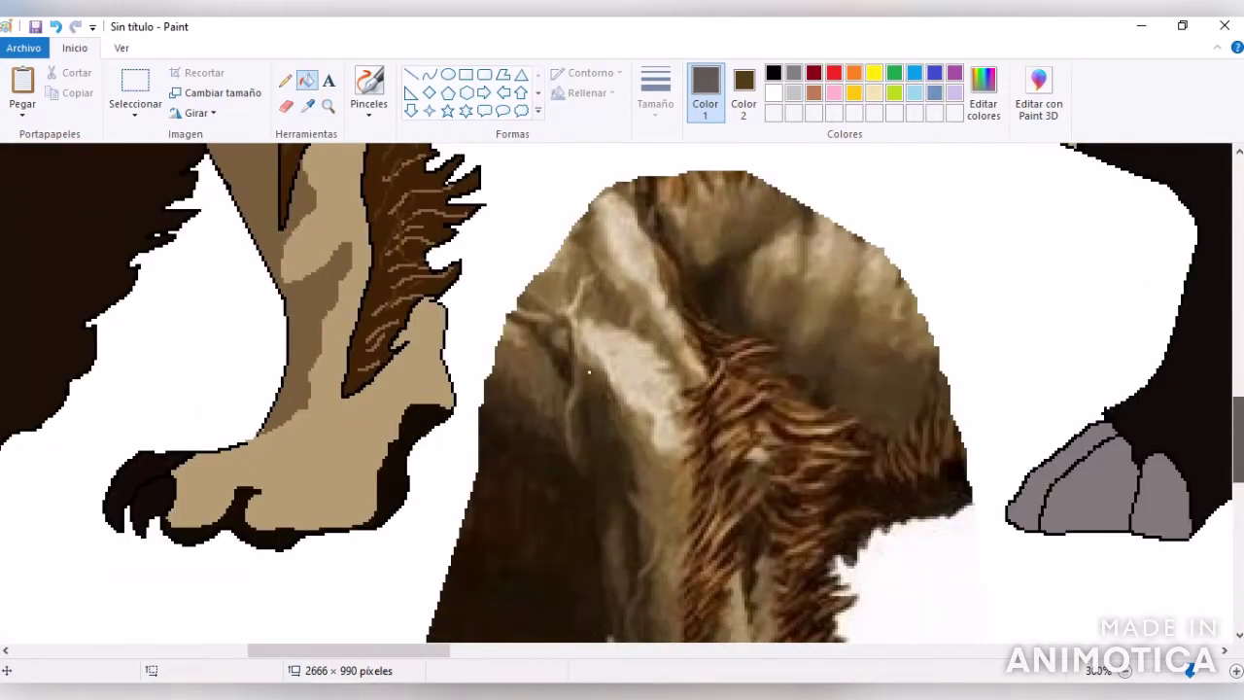
pyautogui.click(284, 80)
pyautogui.moveTo(175, 453); pyautogui.dragTo(128, 457)
# - Outline a band along the front edge of the far foreleg and fill it with brown sampled from the reference
pyautogui.scroll(-2, 589, 373)
pyautogui.click(328, 105)
pyautogui.click(700, 379)
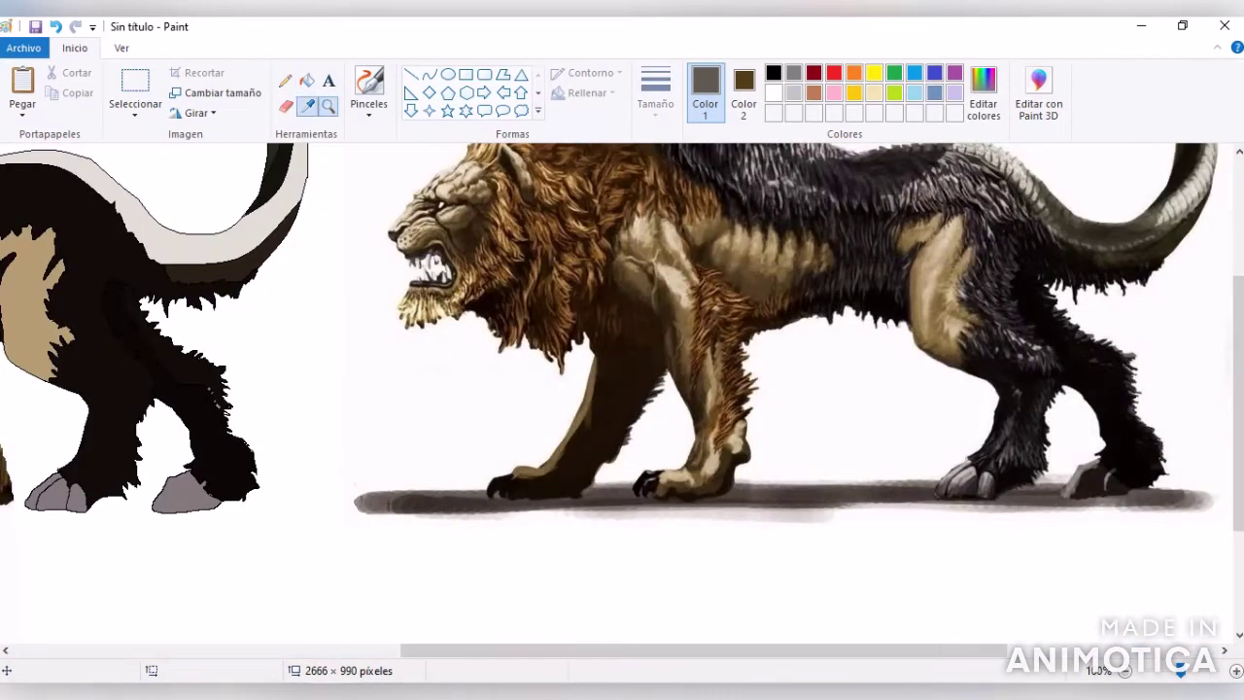
pyautogui.click(308, 105)
pyautogui.click(97, 291)
pyautogui.hscroll(-5, 616, 393)
pyautogui.click(307, 80)
pyautogui.click(309, 105)
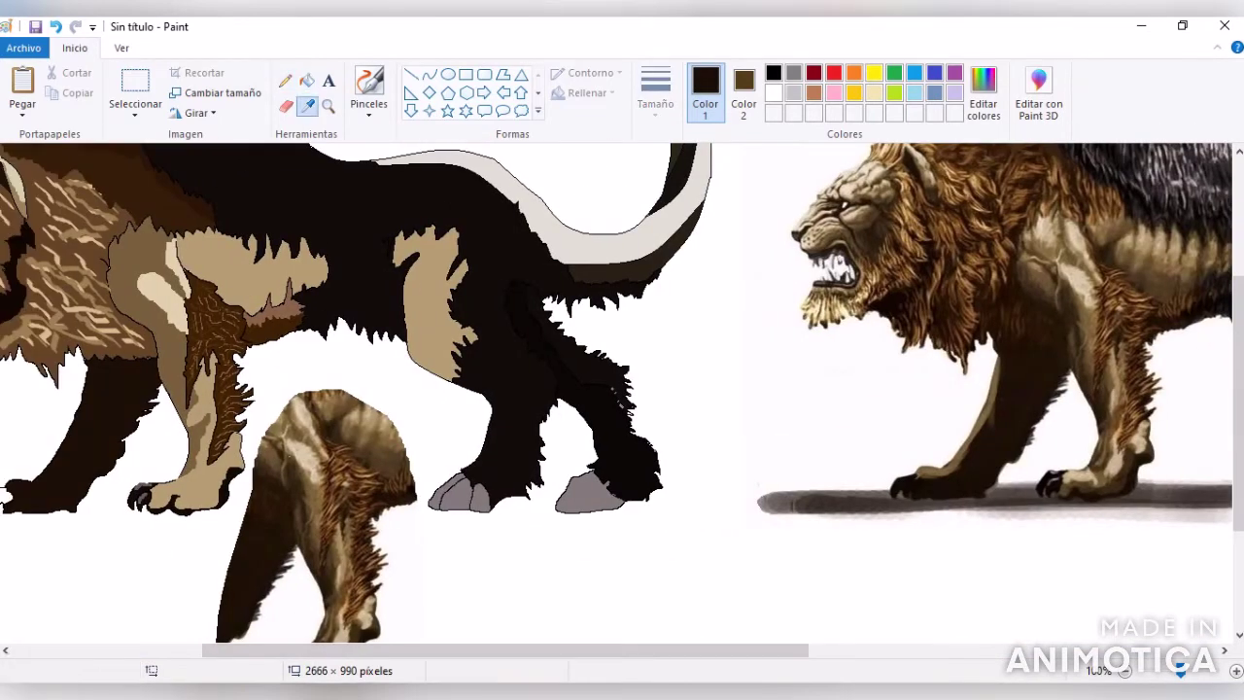
pyautogui.click(972, 370)
pyautogui.hscroll(-3, 616, 392)
pyautogui.click(285, 79)
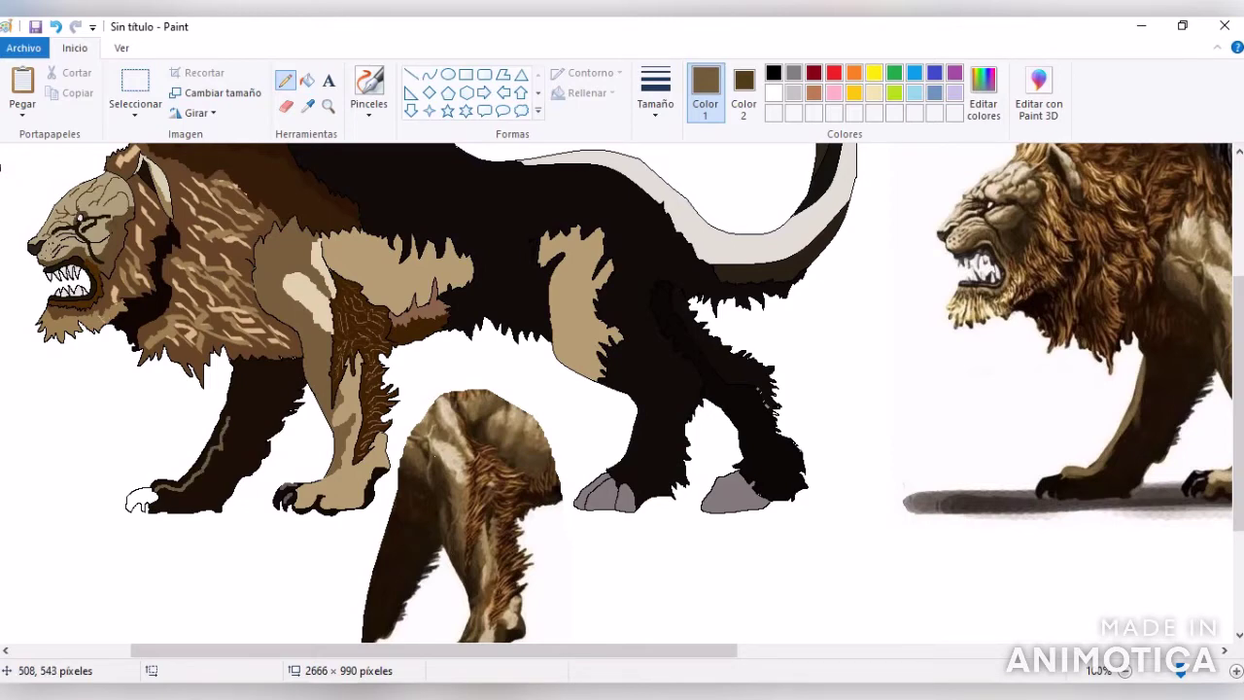
# - Fill the far front paw's claws with near-black
pyautogui.click(308, 105)
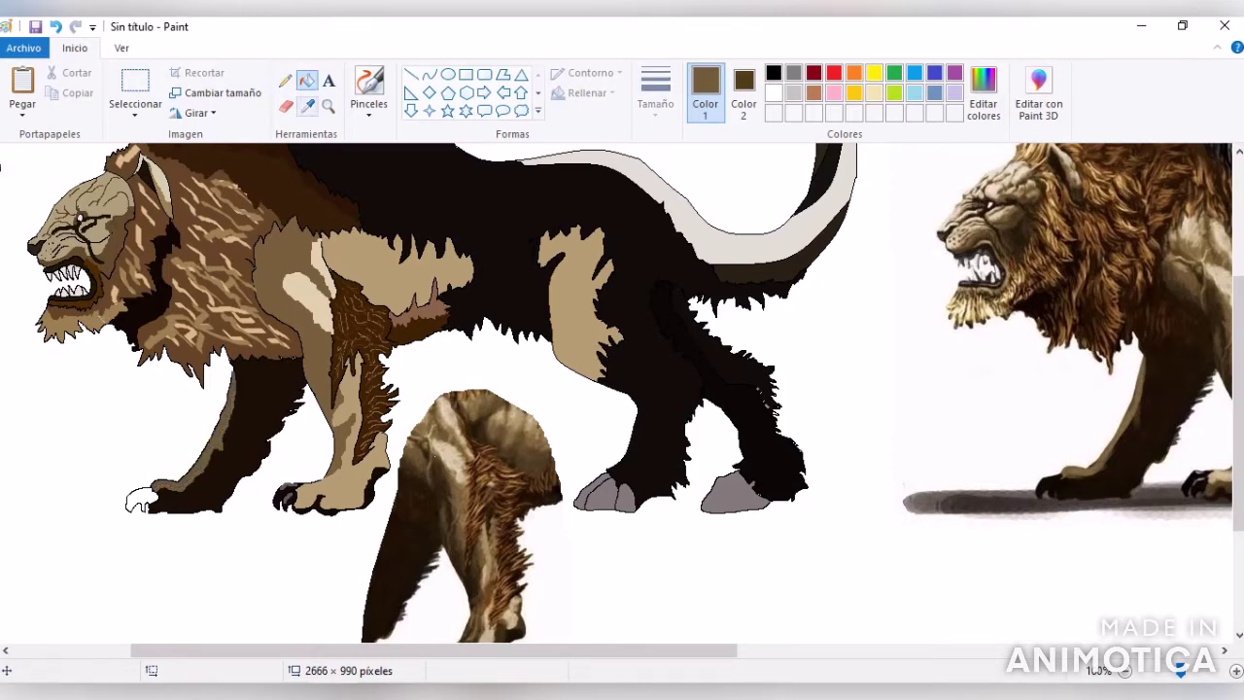
pyautogui.click(632, 370)
pyautogui.click(141, 501)
# - Shade the top of the far foreleg in dark reddish brown and the near shoulder beside its highlight in olive brown
pyautogui.click(307, 105)
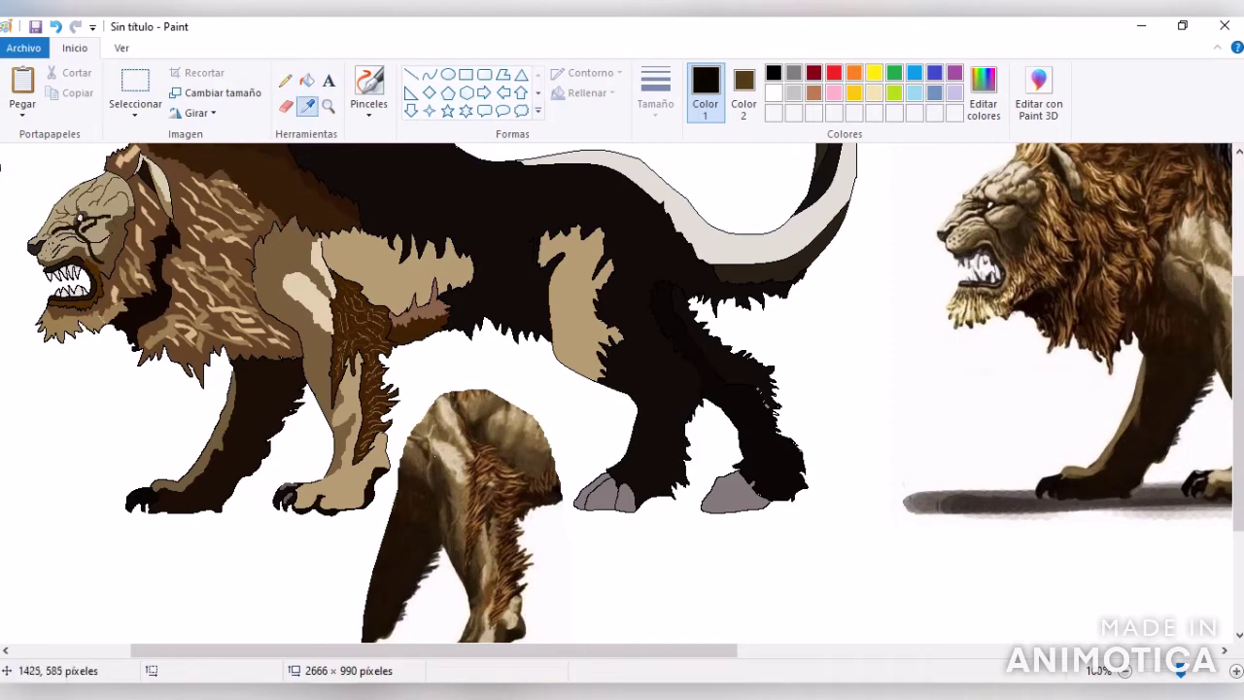
pyautogui.click(476, 272)
pyautogui.click(656, 97)
pyautogui.click(697, 251)
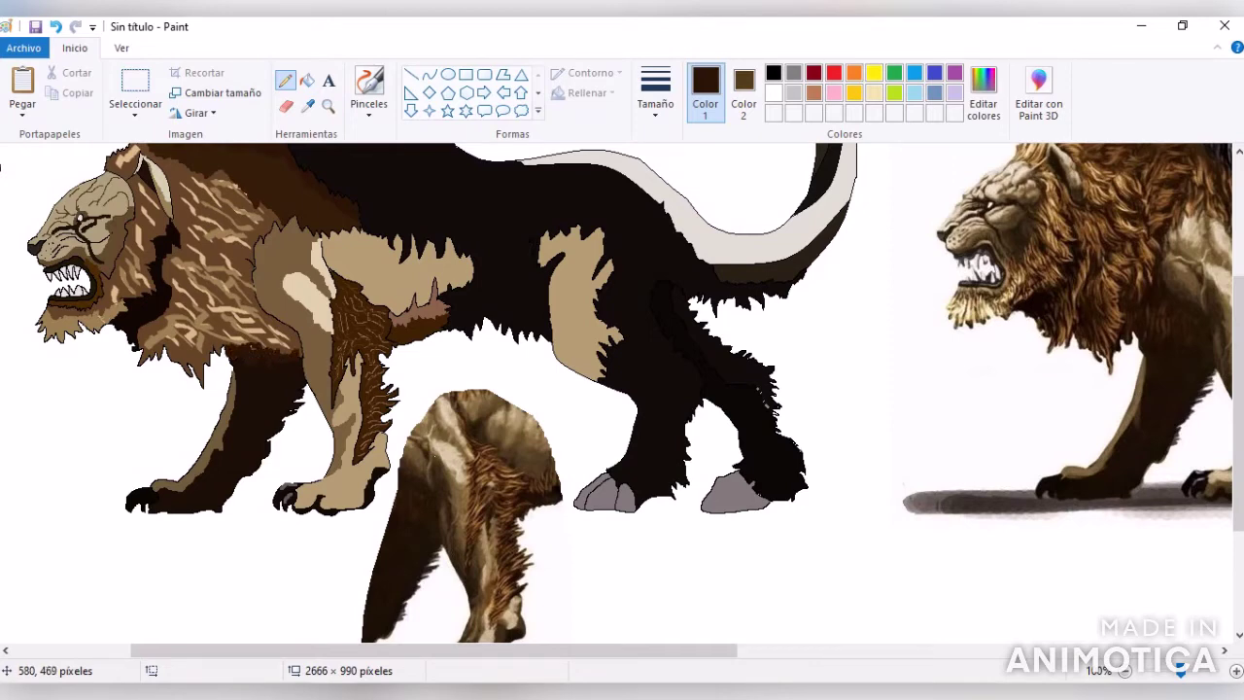
pyautogui.click(307, 106)
pyautogui.click(357, 181)
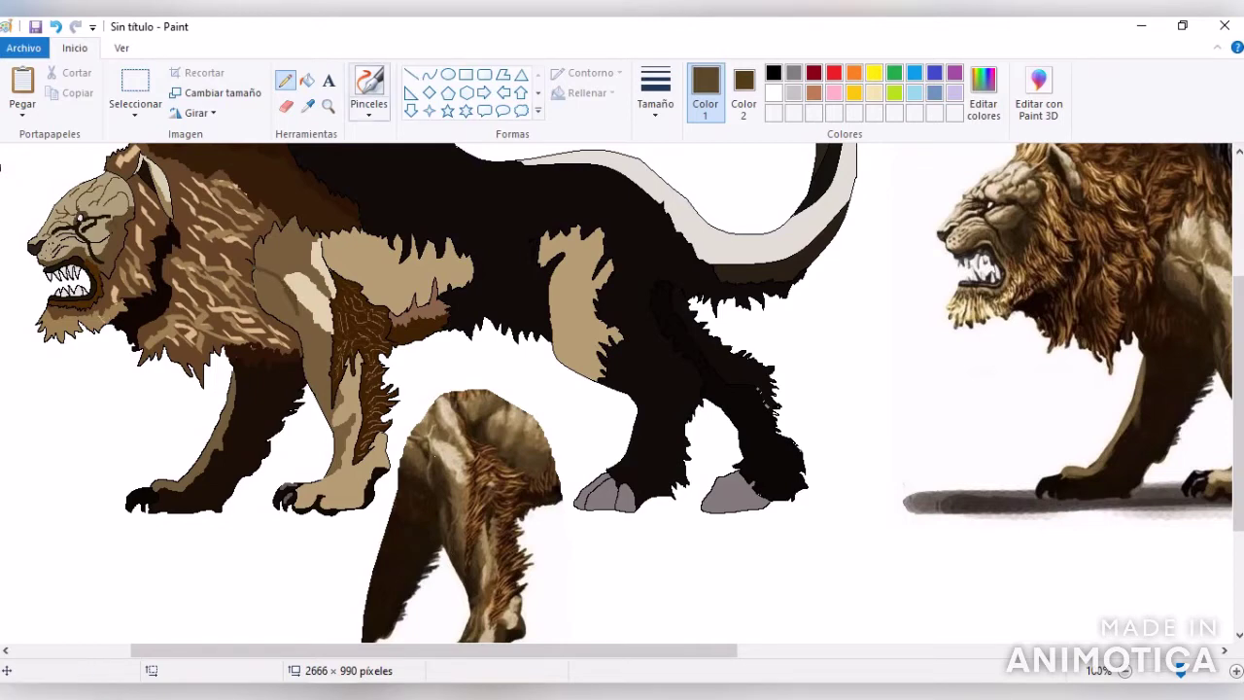
# - Outline the rib shadows on the lion's tan flank and fill the lower flank with dark brown
pyautogui.hscroll(5, 616, 394)
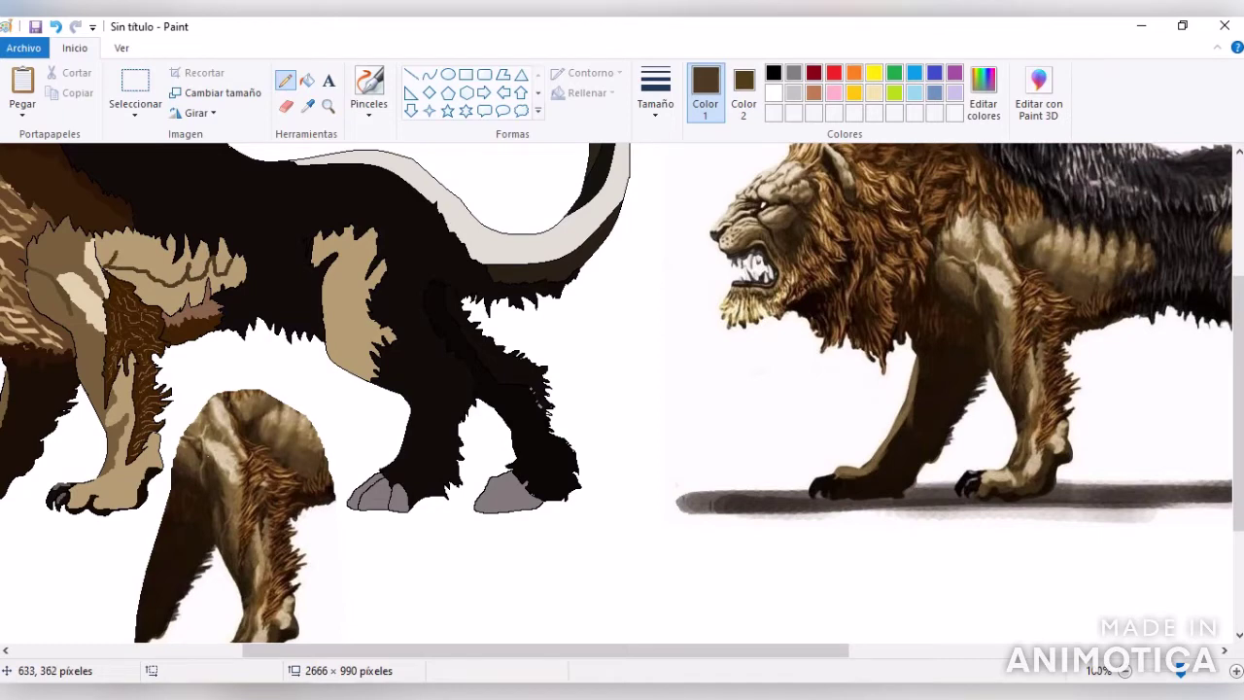
pyautogui.click(307, 80)
pyautogui.click(195, 292)
# - Shade the upper flank in medium brown and add lighter tan rib strokes
pyautogui.click(307, 105)
pyautogui.click(725, 209)
pyautogui.click(285, 81)
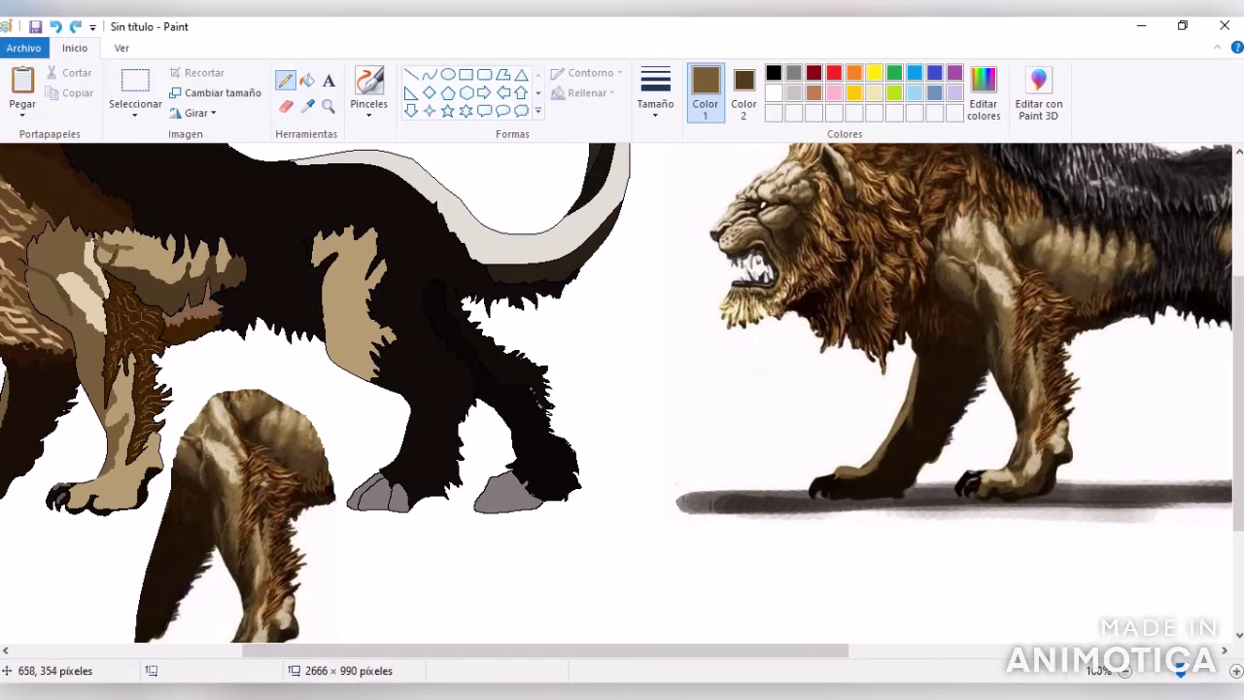
pyautogui.click(307, 104)
pyautogui.click(119, 494)
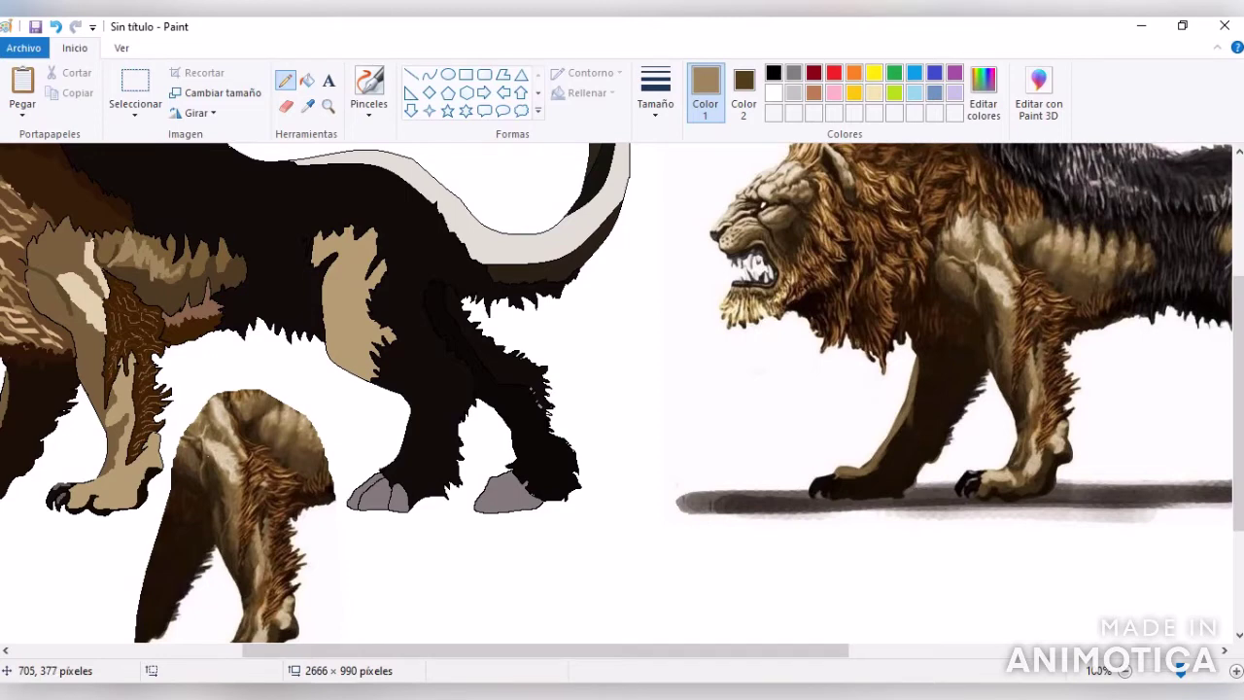
# - Outline a long highlight on the hind thigh's tan patch and fill it with a lighter tan
pyautogui.moveTo(545, 650); pyautogui.dragTo(665, 649)
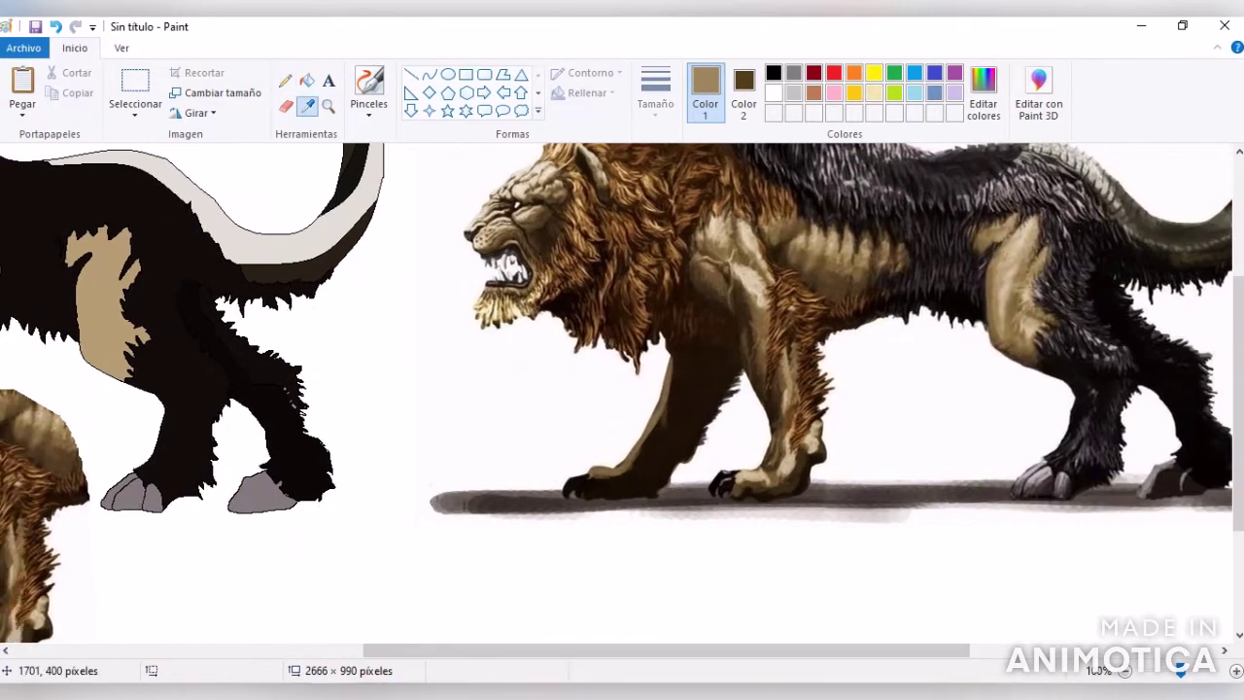
pyautogui.click(655, 92)
pyautogui.click(696, 180)
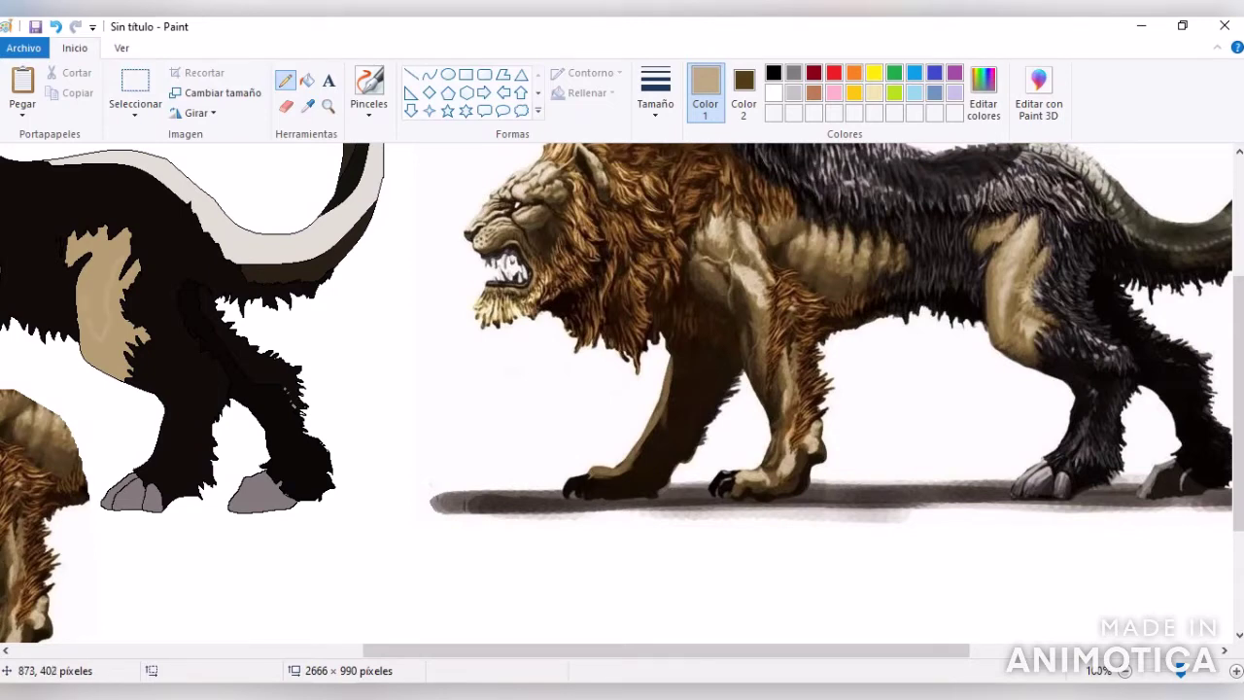
pyautogui.click(327, 105)
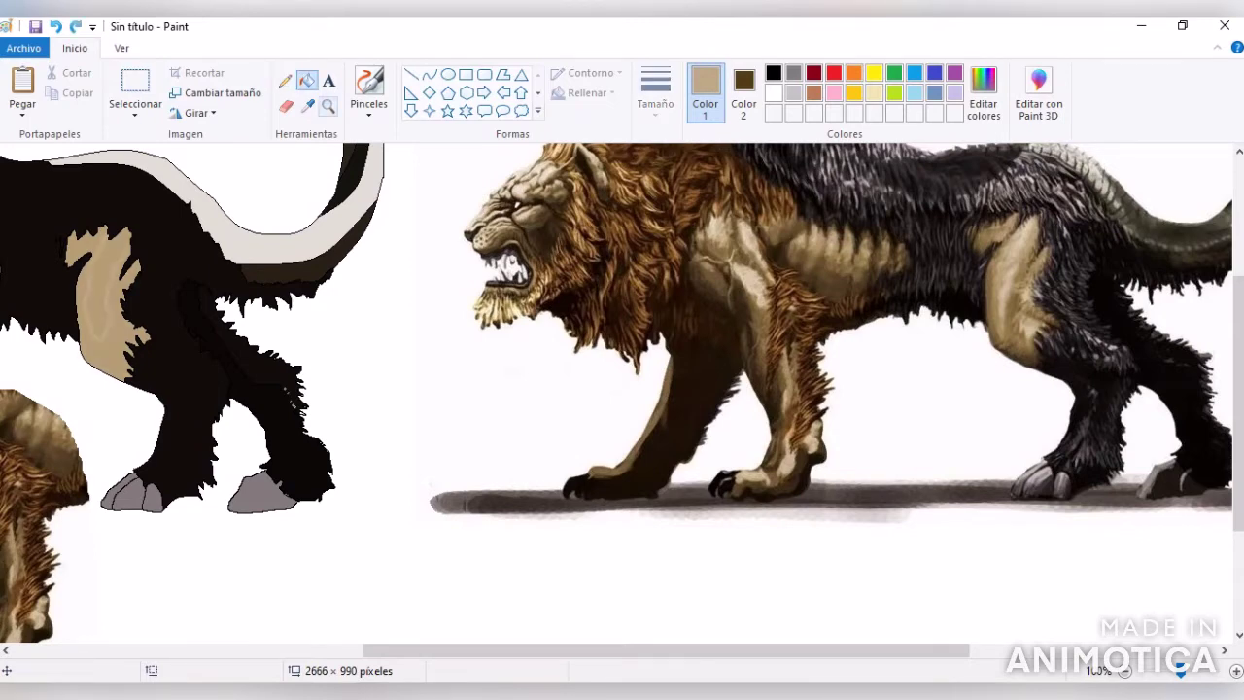
pyautogui.click(29, 323)
pyautogui.scroll(3, 616, 393)
pyautogui.click(307, 80)
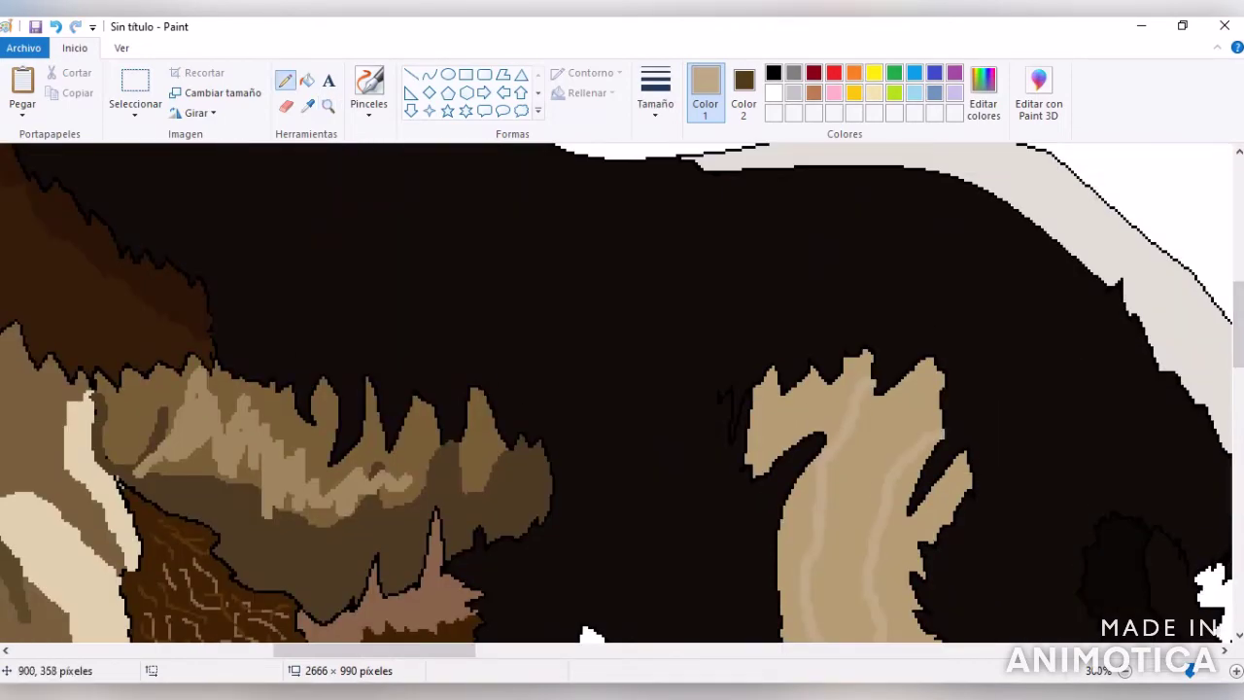
pyautogui.scroll(-4, 590, 634)
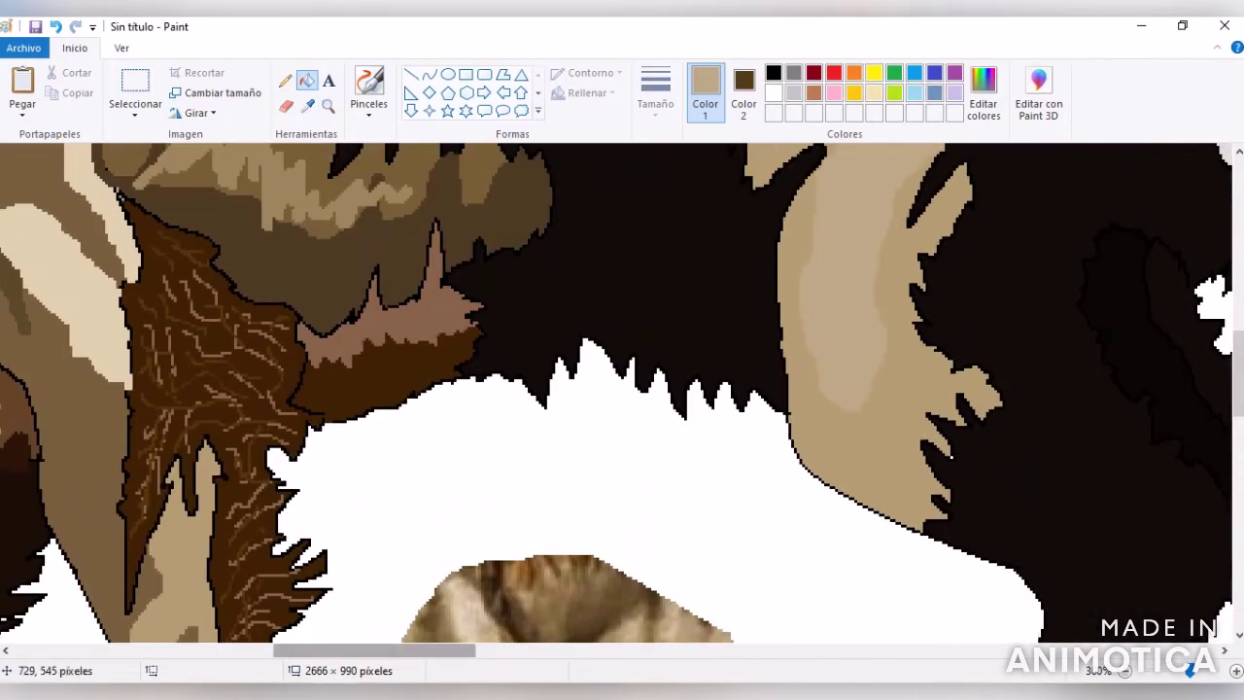
pyautogui.moveTo(375, 649); pyautogui.dragTo(707, 650)
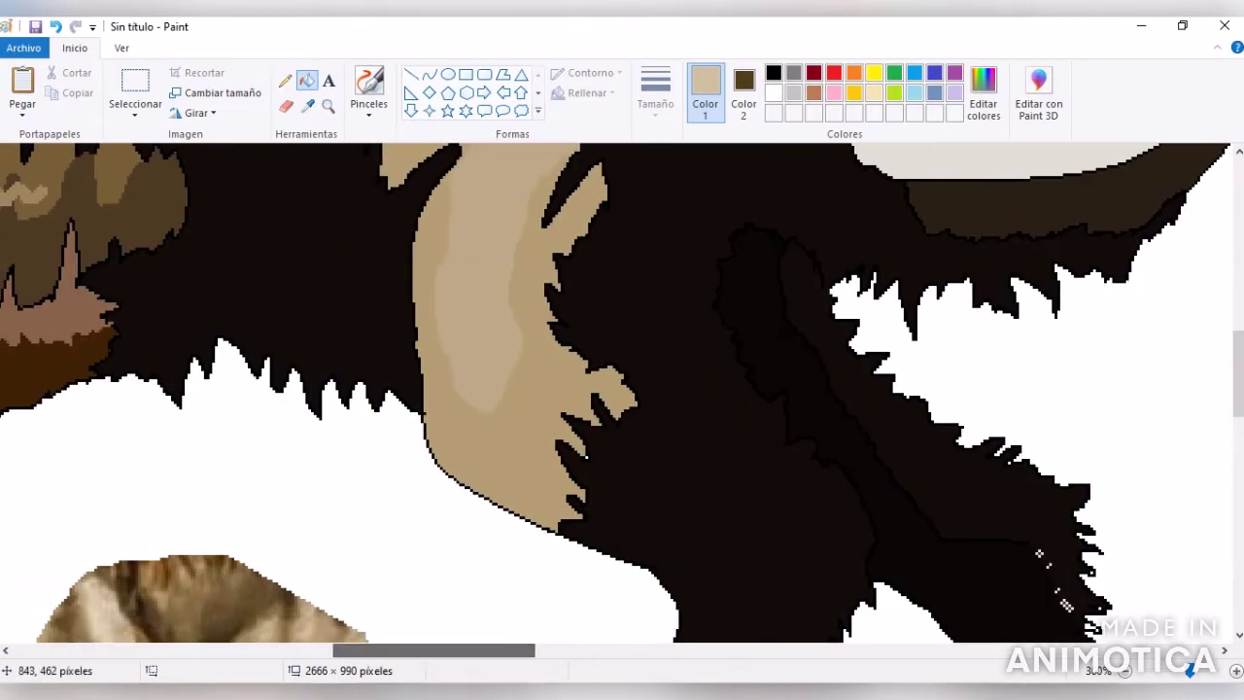
# - Outline the rear strip of the hind thigh's tan patch and fill it with a lighter tan
pyautogui.moveTo(551, 180); pyautogui.dragTo(505, 508)
pyautogui.click(308, 79)
pyautogui.click(541, 321)
pyautogui.moveTo(1188, 671); pyautogui.dragTo(1160, 671)
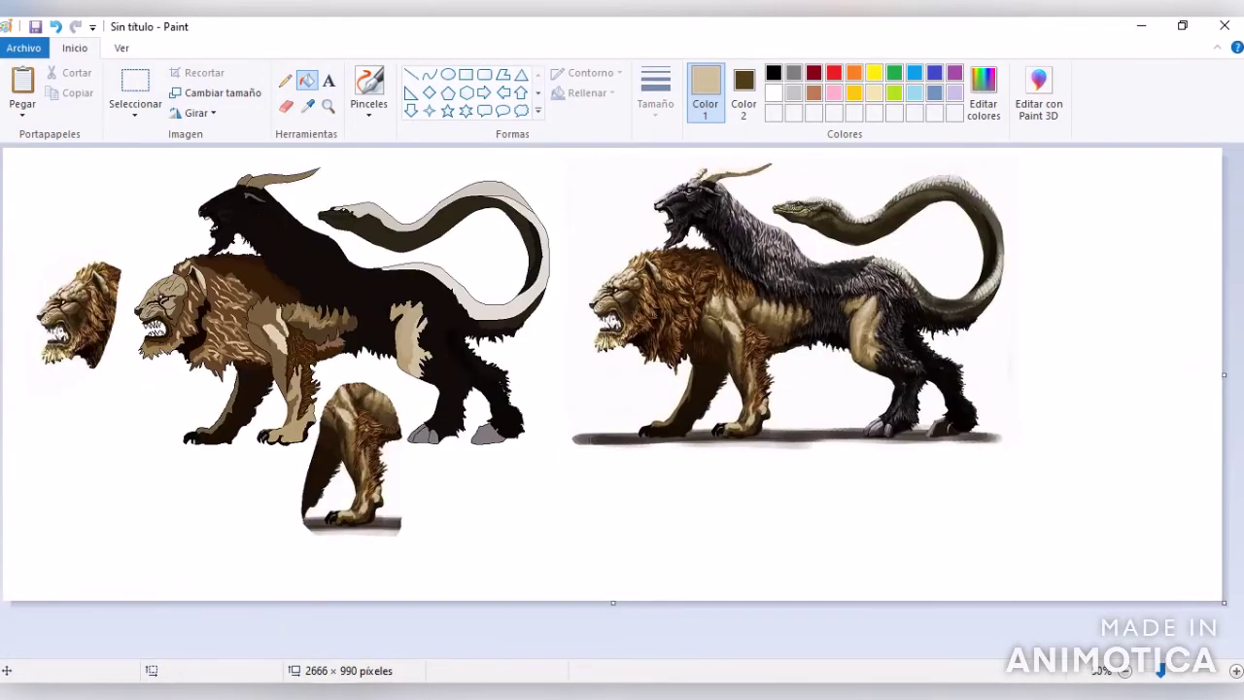
# - Select the foreleg reference cutout beneath the drawing with a free-form selection and delete it
pyautogui.keyDown('ctrl'); pyautogui.scroll(1, 326, 157); pyautogui.keyUp('ctrl')
pyautogui.click(135, 114)
pyautogui.click(183, 175)
pyautogui.scroll(-3, 683, 543)
pyautogui.moveTo(683, 542)
pyautogui.mouseDown()
pyautogui.moveTo(620, 440)
pyautogui.moveTo(622, 303)
pyautogui.moveTo(468, 288)
pyautogui.moveTo(432, 549)
pyautogui.mouseUp()
pyautogui.rightClick(524, 278)
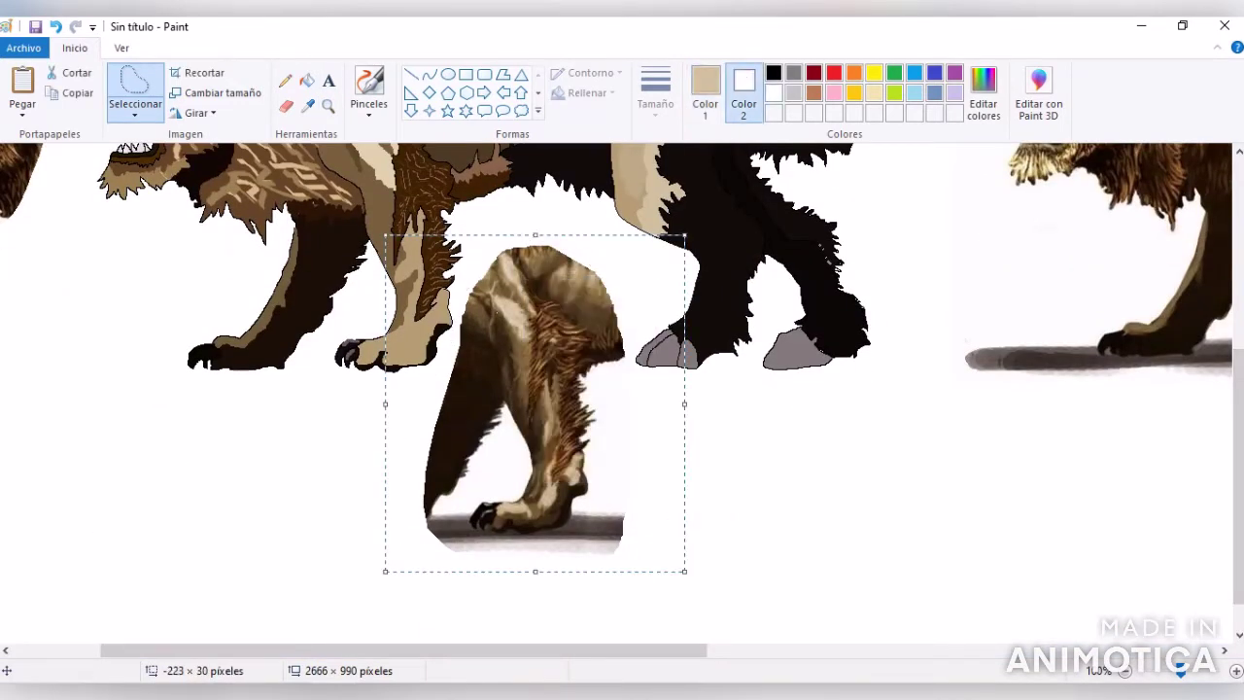
pyautogui.rightClick(597, 310)
pyautogui.click(632, 445)
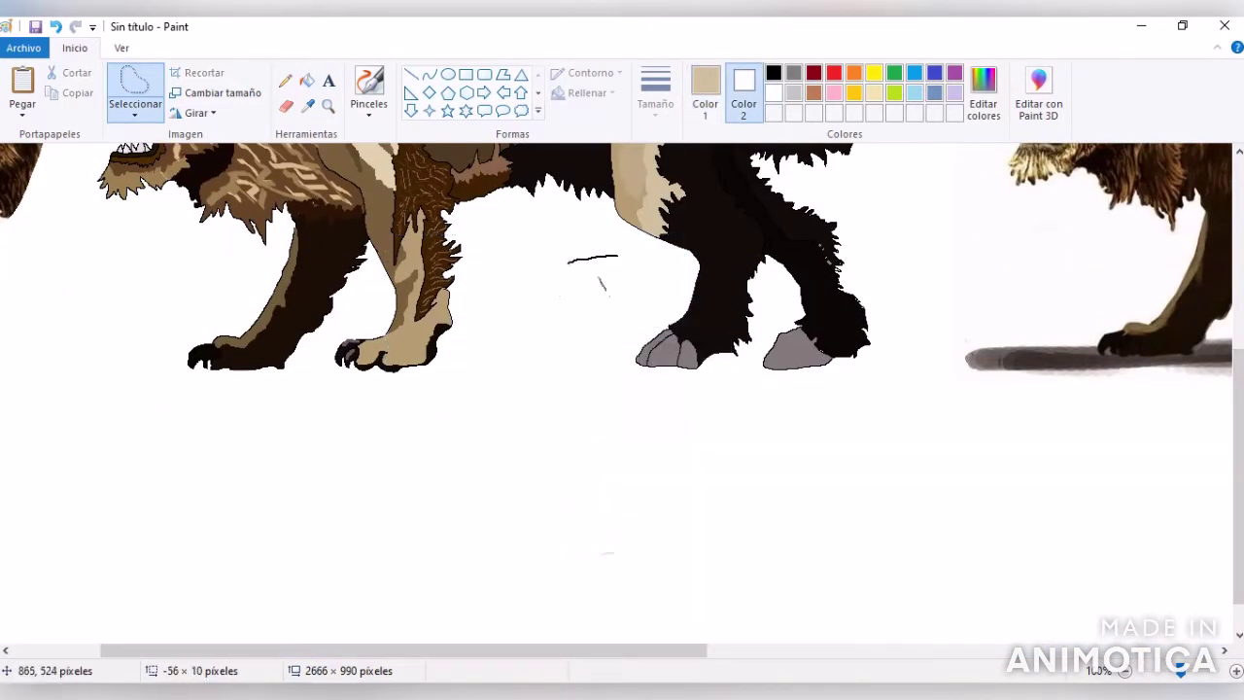
# - Select the lion-head reference cutout beside the drawing with a free-form selection and delete it
pyautogui.moveTo(159, 496)
pyautogui.mouseDown()
pyautogui.moveTo(217, 430)
pyautogui.moveTo(88, 292)
pyautogui.moveTo(156, 501)
pyautogui.mouseUp()
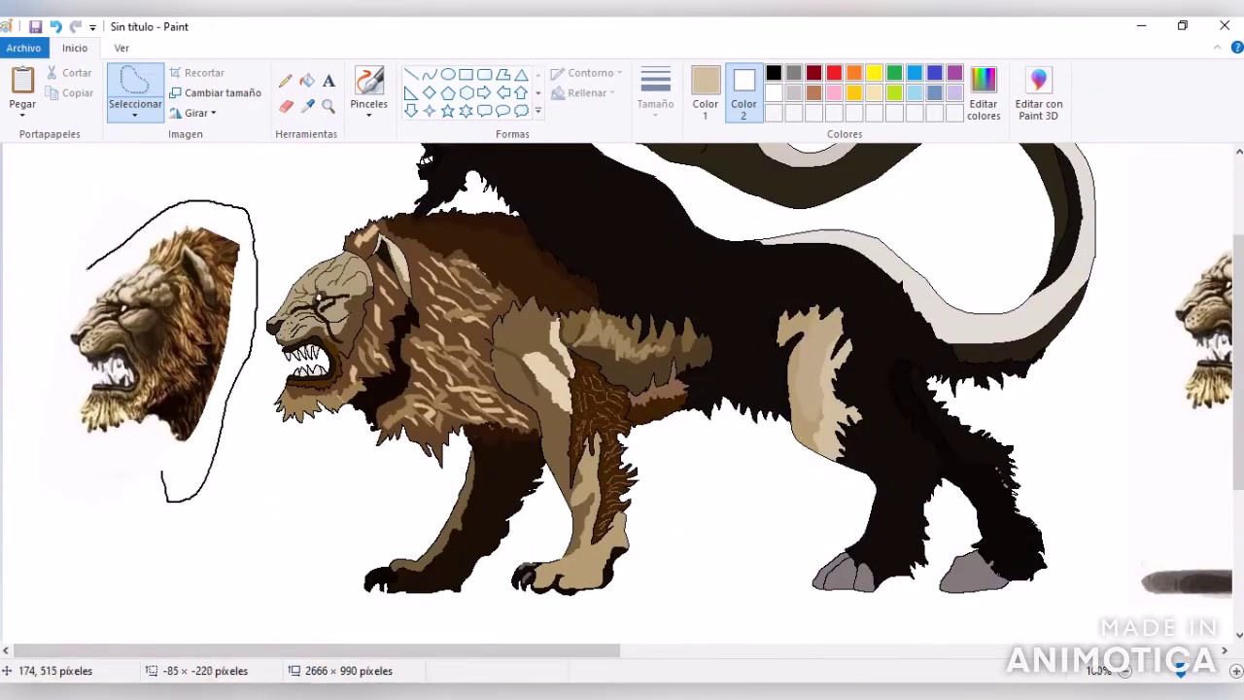
pyautogui.rightClick(141, 425)
pyautogui.press('Escape')
# - Sample a light grey from the reference and draw a jagged fur highlight across the near hind leg below the tan patch
pyautogui.hscroll(10, 616, 389)
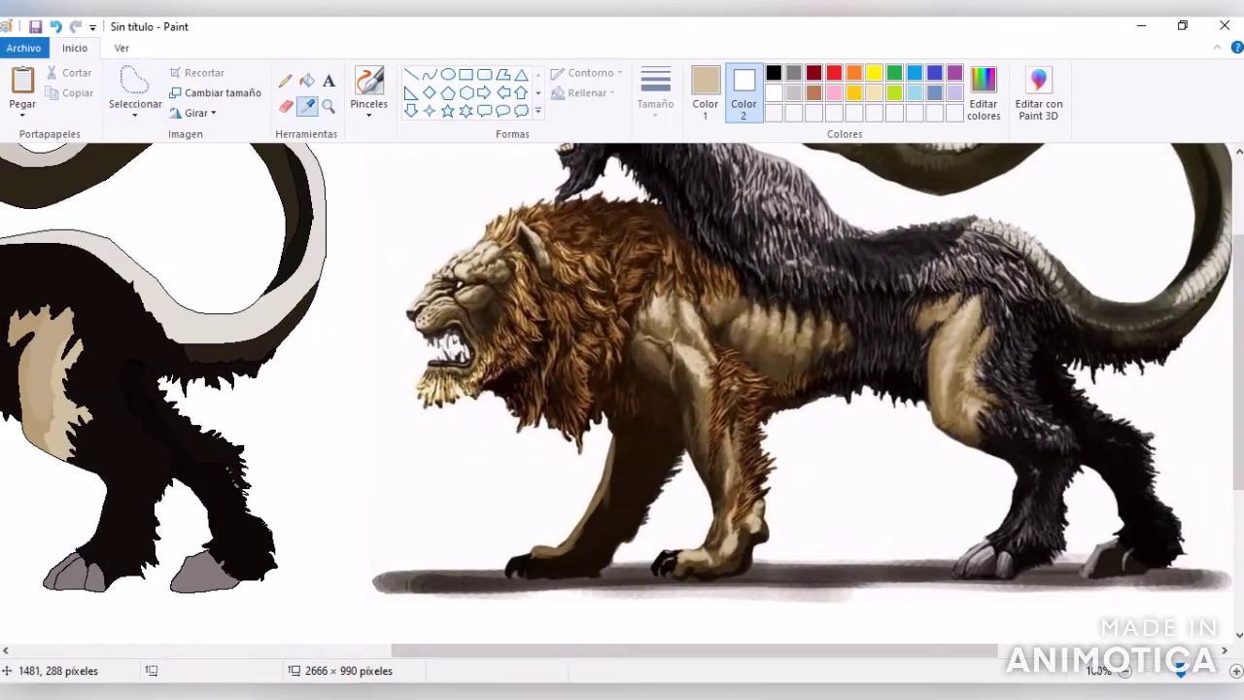
pyautogui.moveTo(1065, 446)
pyautogui.mouseDown()
pyautogui.moveTo(787, 449)
pyautogui.moveTo(243, 261)
pyautogui.moveTo(204, 574)
pyautogui.mouseUp()
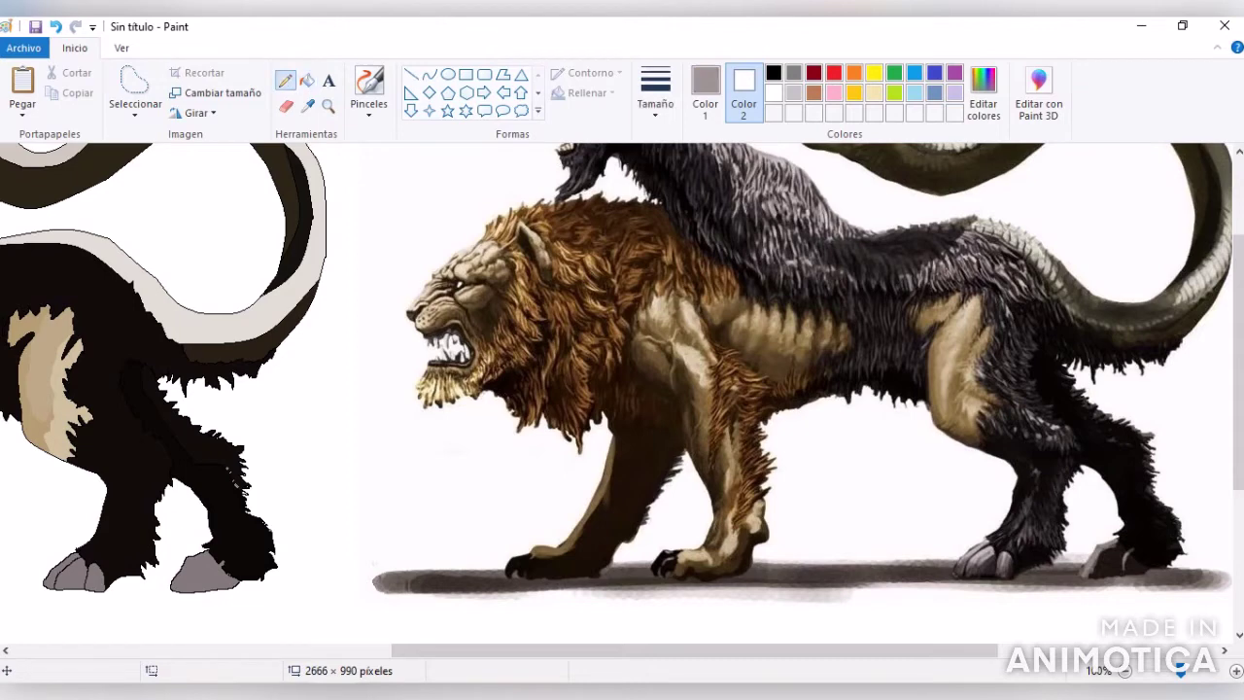
pyautogui.moveTo(150, 455)
pyautogui.mouseDown()
pyautogui.moveTo(126, 439)
pyautogui.moveTo(157, 469)
pyautogui.mouseUp()
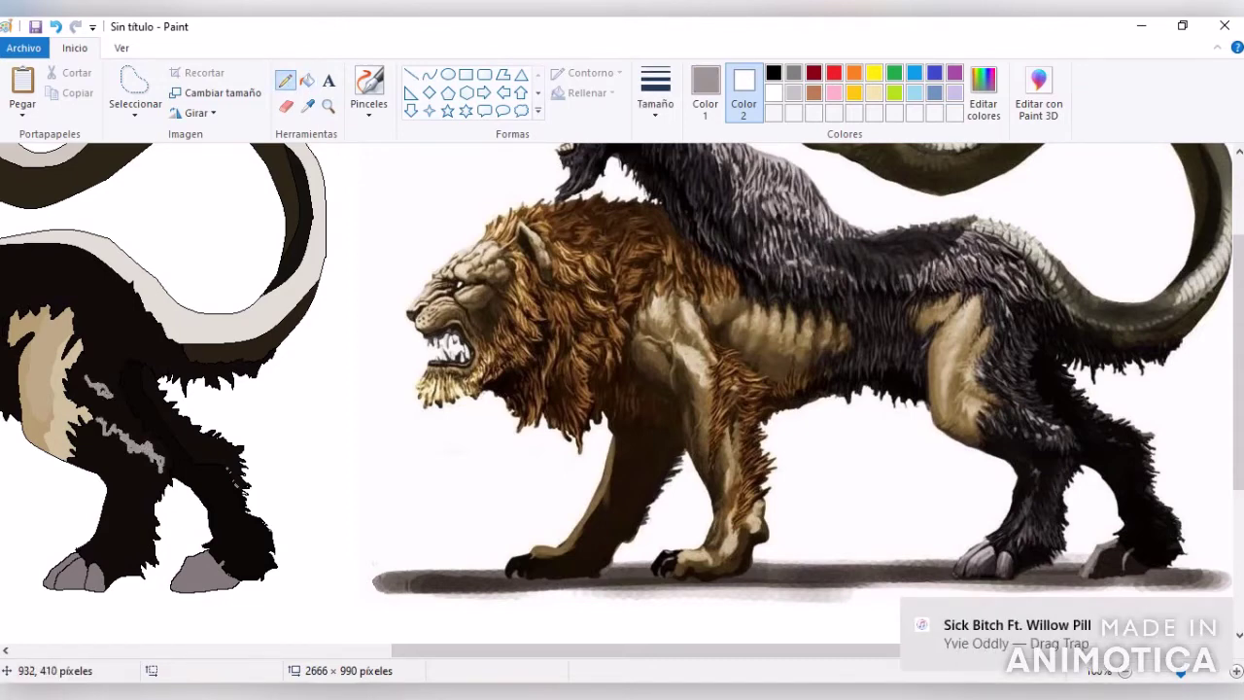
# - Shade the lower near hind leg with near-black charcoal and add short dark grey fur strokes over it
pyautogui.click(309, 104)
pyautogui.click(143, 561)
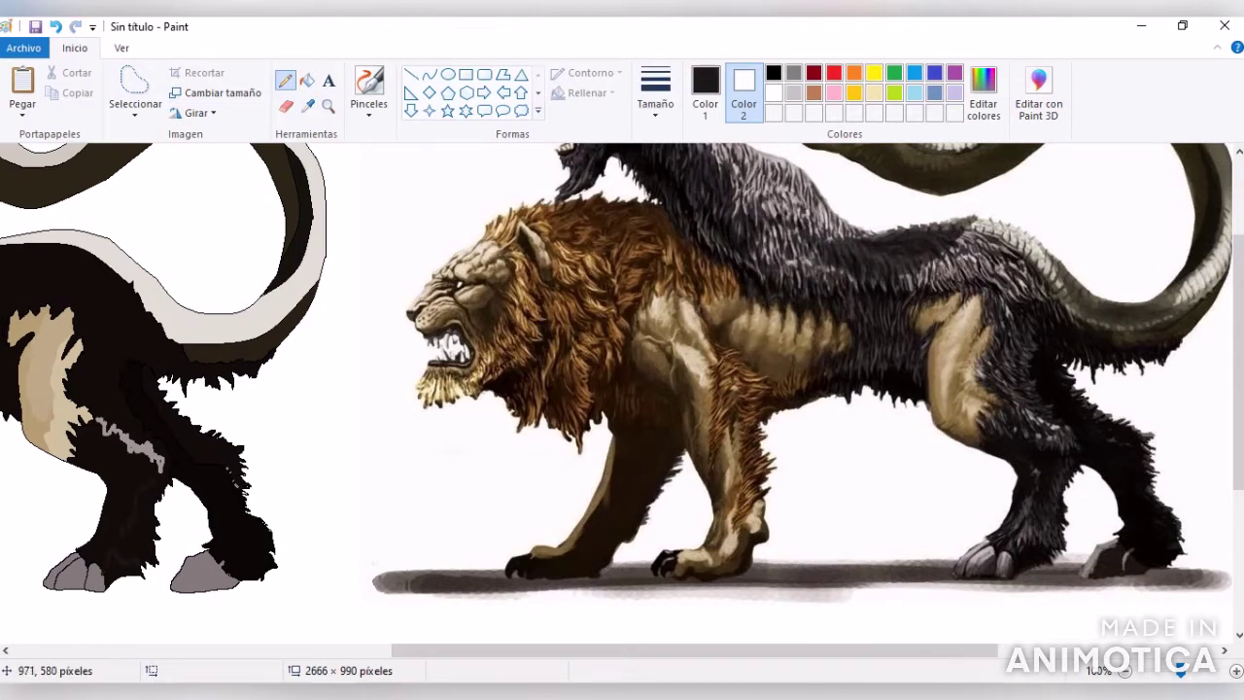
pyautogui.click(306, 80)
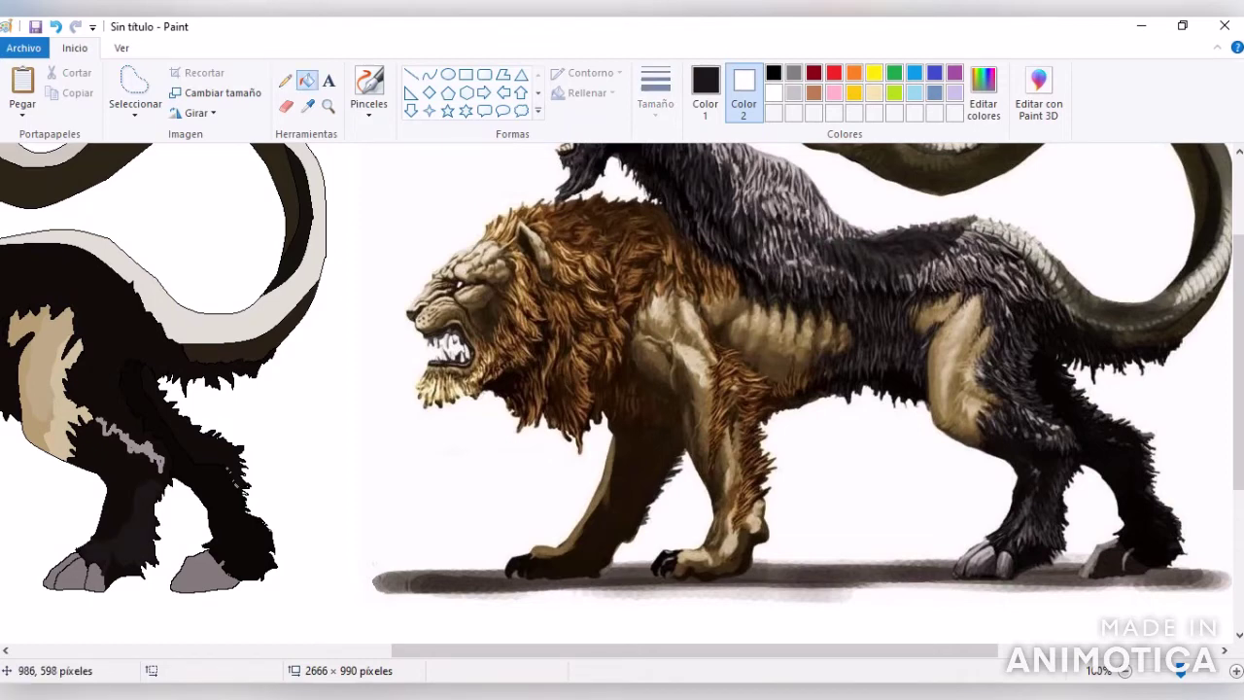
pyautogui.click(308, 105)
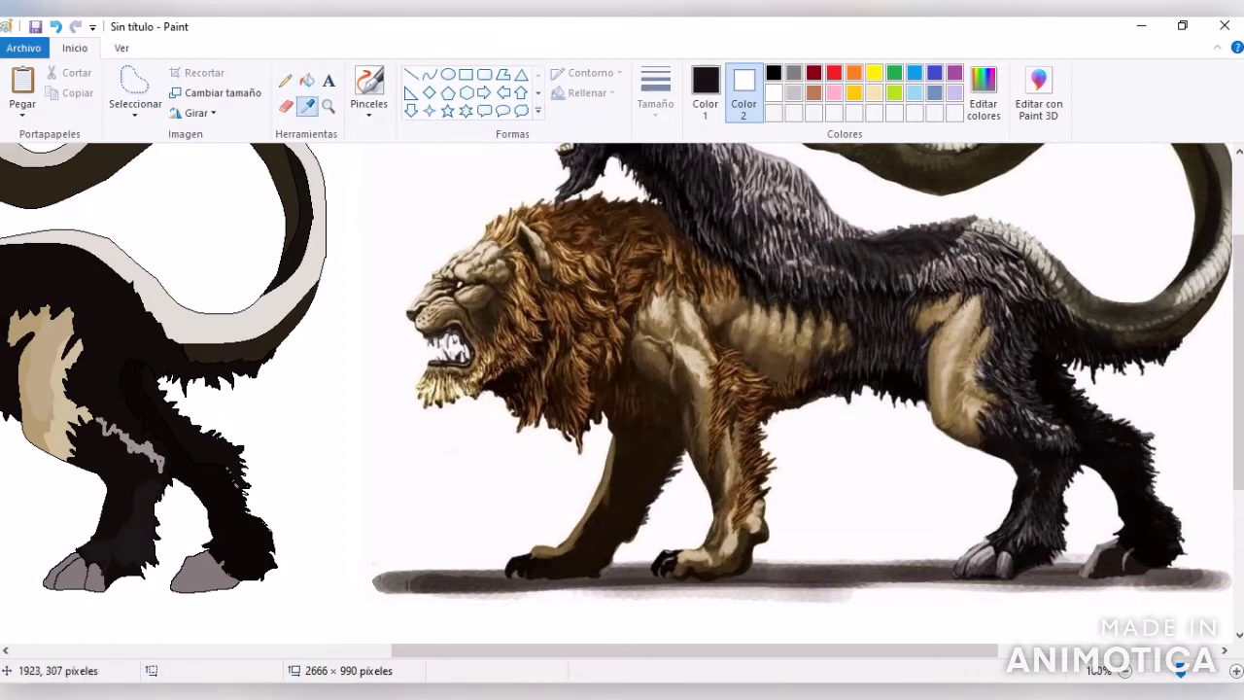
pyautogui.click(1130, 519)
pyautogui.click(285, 80)
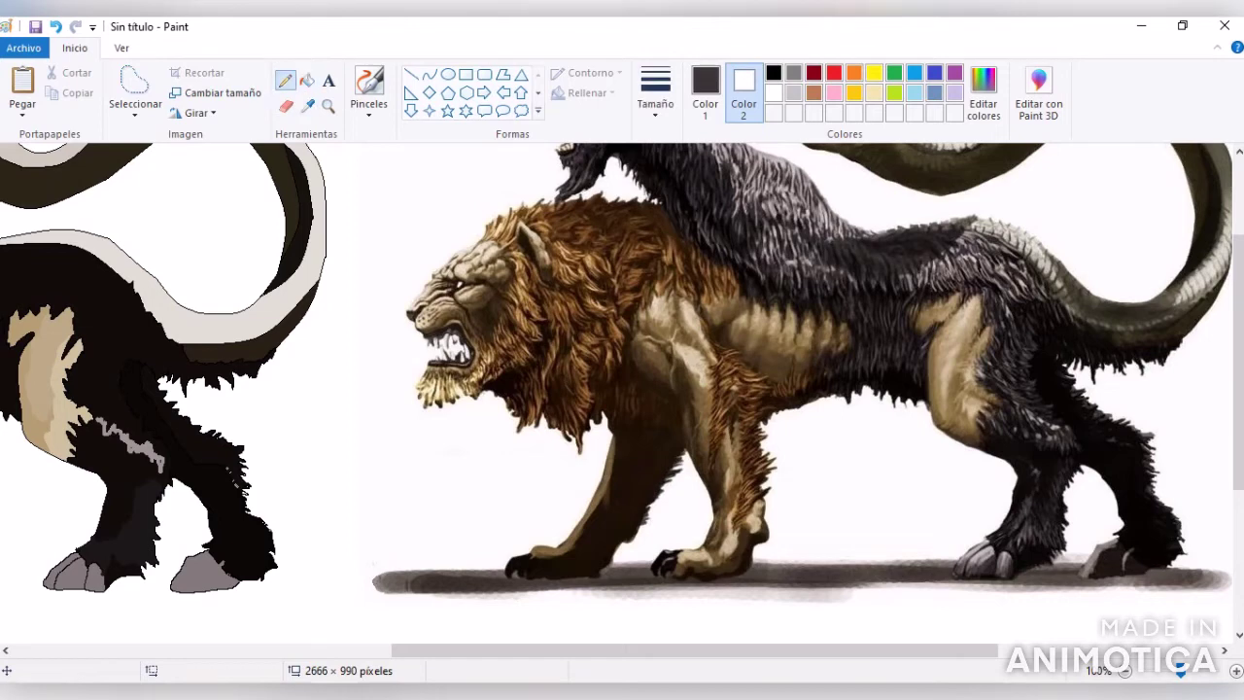
pyautogui.moveTo(143, 498); pyautogui.dragTo(135, 546)
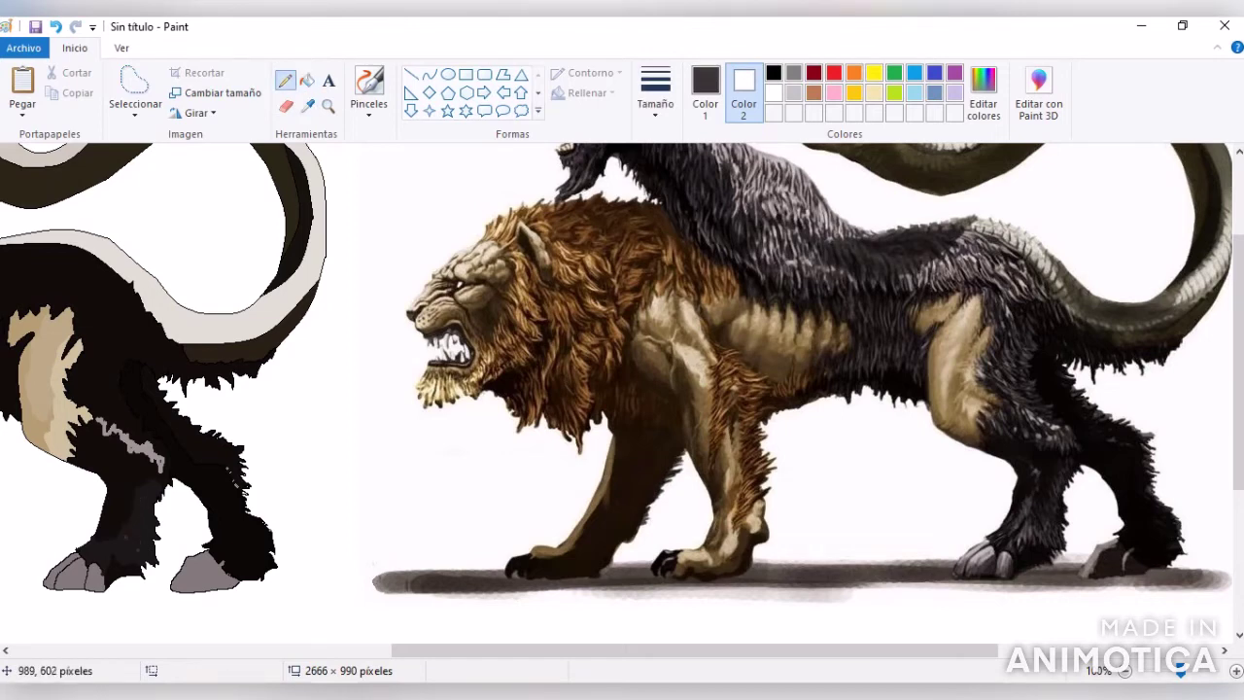
# - Airbrush dark grey speckled fur over the goat's neck, the back, the dark flank and the haunch
pyautogui.click(309, 105)
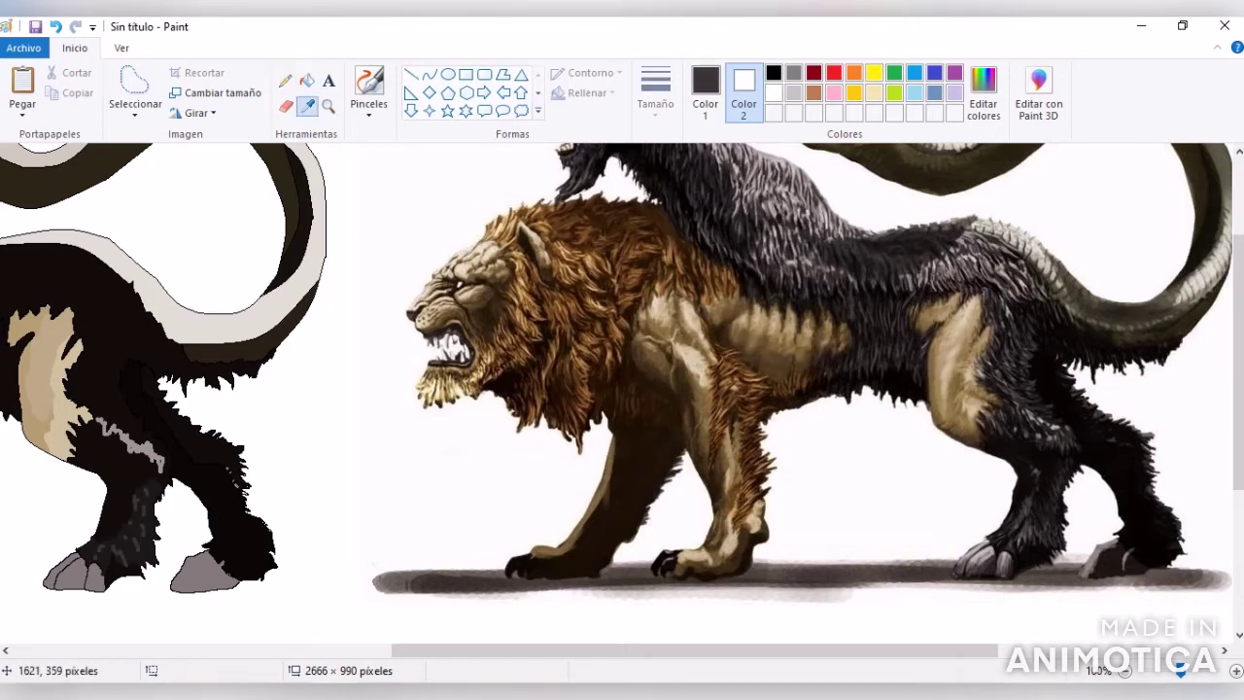
pyautogui.click(852, 326)
pyautogui.hscroll(-2, 616, 388)
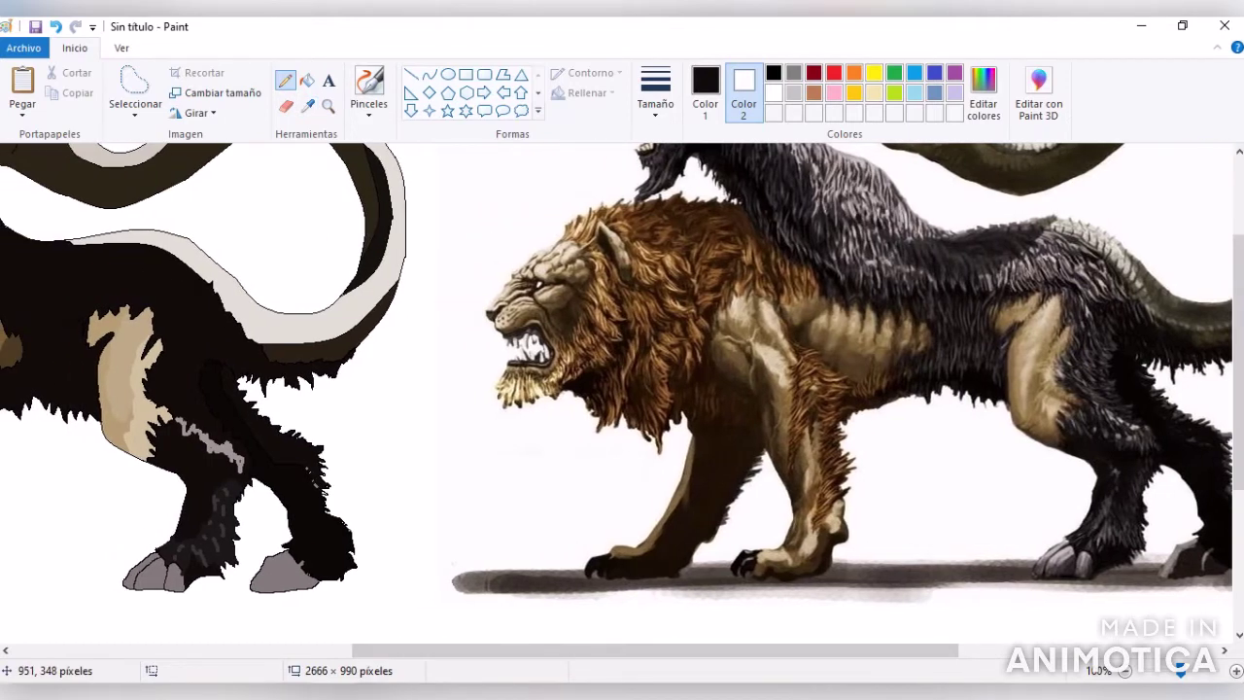
pyautogui.click(309, 105)
pyautogui.click(352, 303)
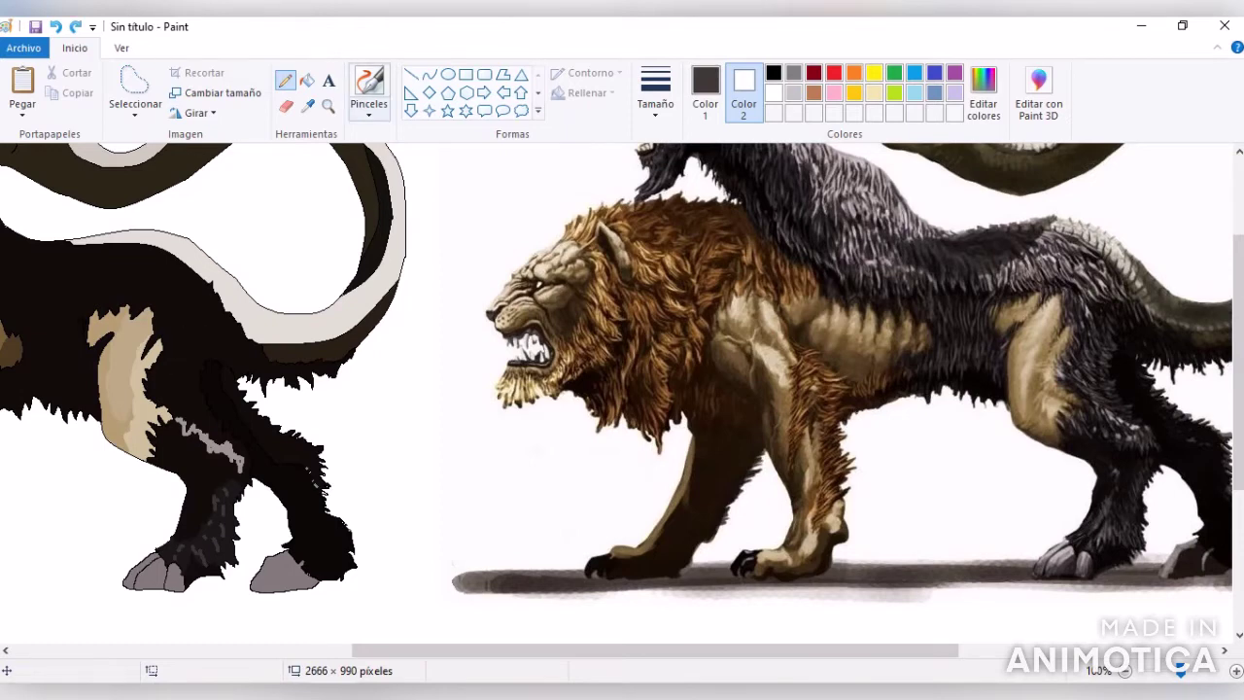
pyautogui.click(370, 109)
pyautogui.click(374, 182)
pyautogui.moveTo(187, 312)
pyautogui.mouseDown()
pyautogui.moveTo(165, 400)
pyautogui.moveTo(222, 345)
pyautogui.moveTo(173, 291)
pyautogui.moveTo(107, 270)
pyautogui.moveTo(56, 335)
pyautogui.moveTo(107, 282)
pyautogui.mouseUp()
pyautogui.moveTo(545, 649); pyautogui.dragTo(372, 650)
pyautogui.moveTo(359, 280)
pyautogui.mouseDown()
pyautogui.moveTo(365, 221)
pyautogui.moveTo(292, 233)
pyautogui.moveTo(326, 221)
pyautogui.moveTo(274, 181)
pyautogui.mouseUp()
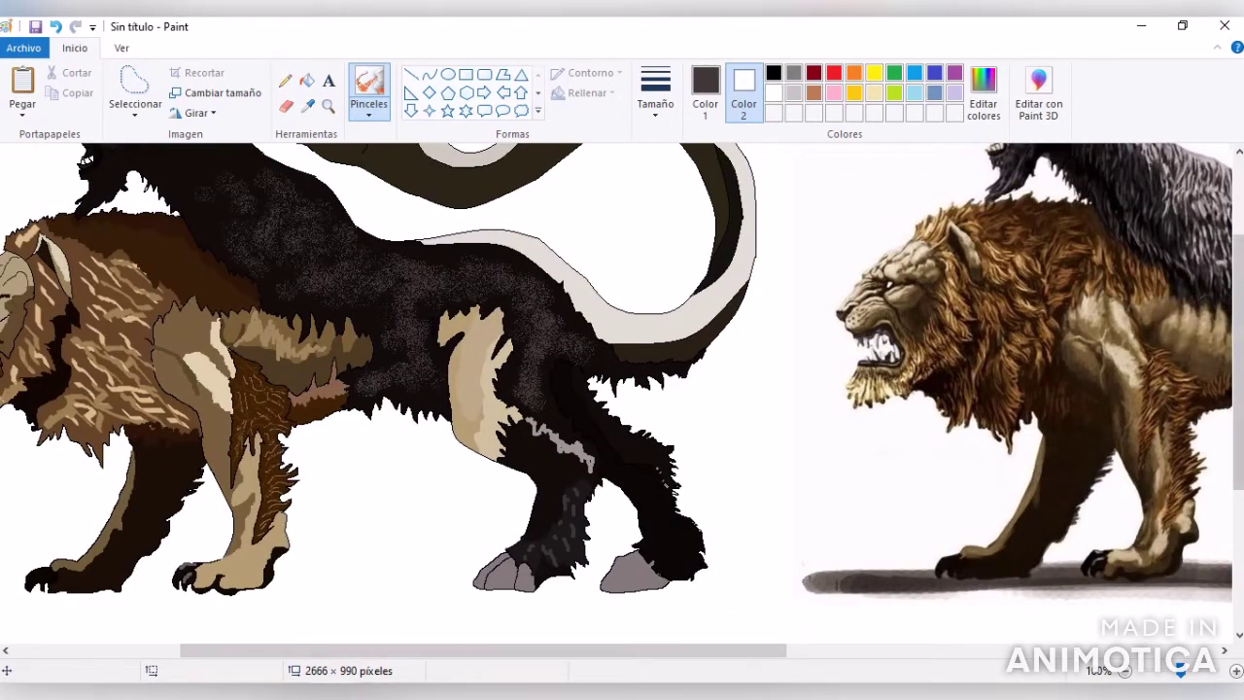
# - Try broad dark grey brush strokes on the goat's neck with a different brush style
pyautogui.scroll(3, 200, 292)
pyautogui.hscroll(3, 227, 258)
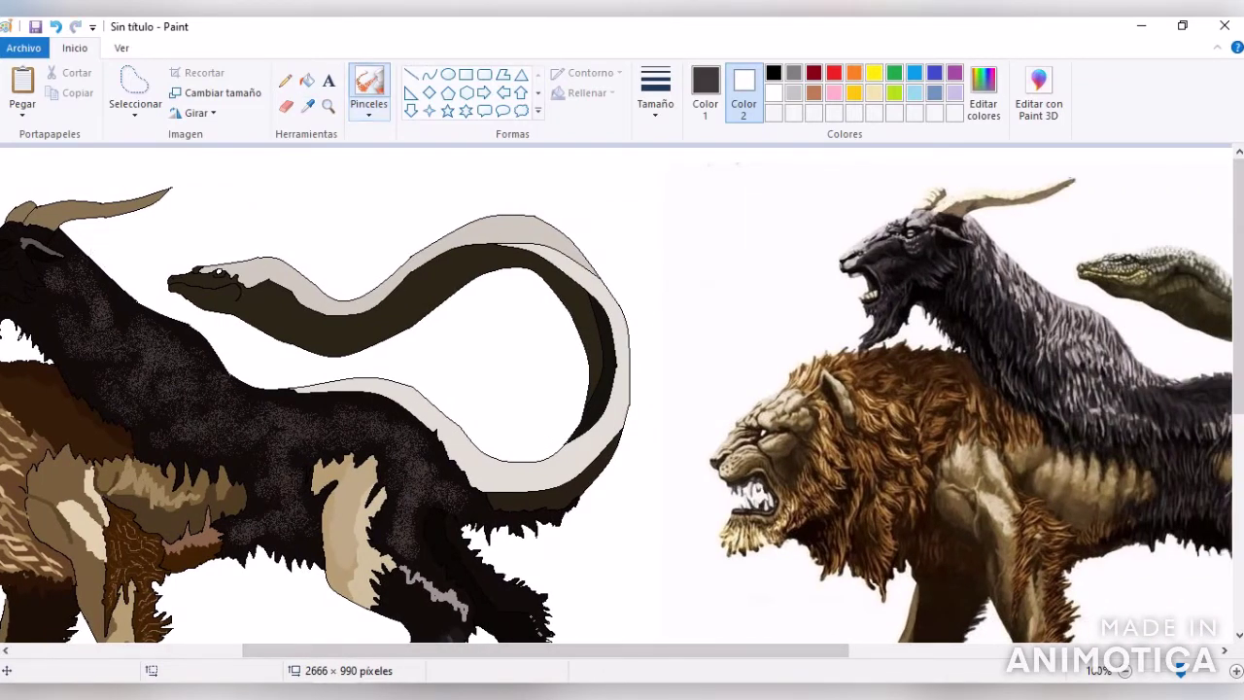
pyautogui.click(368, 103)
pyautogui.click(368, 178)
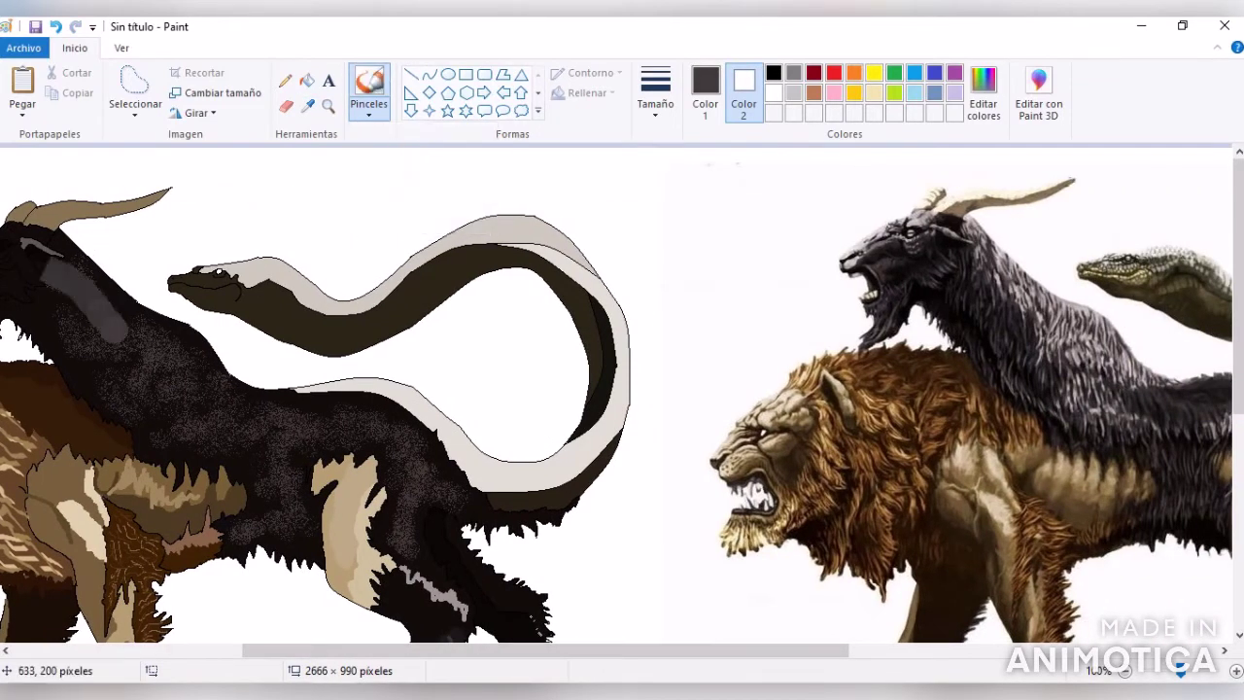
pyautogui.moveTo(92, 280); pyautogui.dragTo(92, 339)
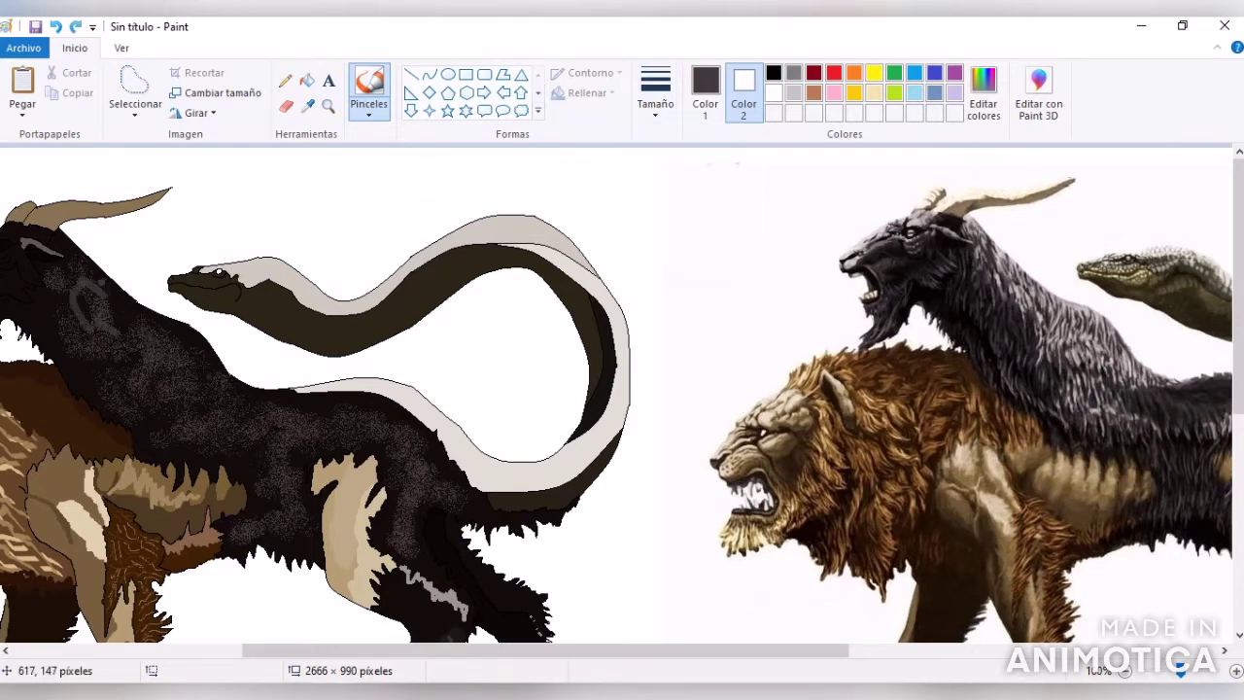
# - Paint thin dark grey hair strands over the goat's neck with the basic brush
pyautogui.click(368, 102)
pyautogui.click(369, 136)
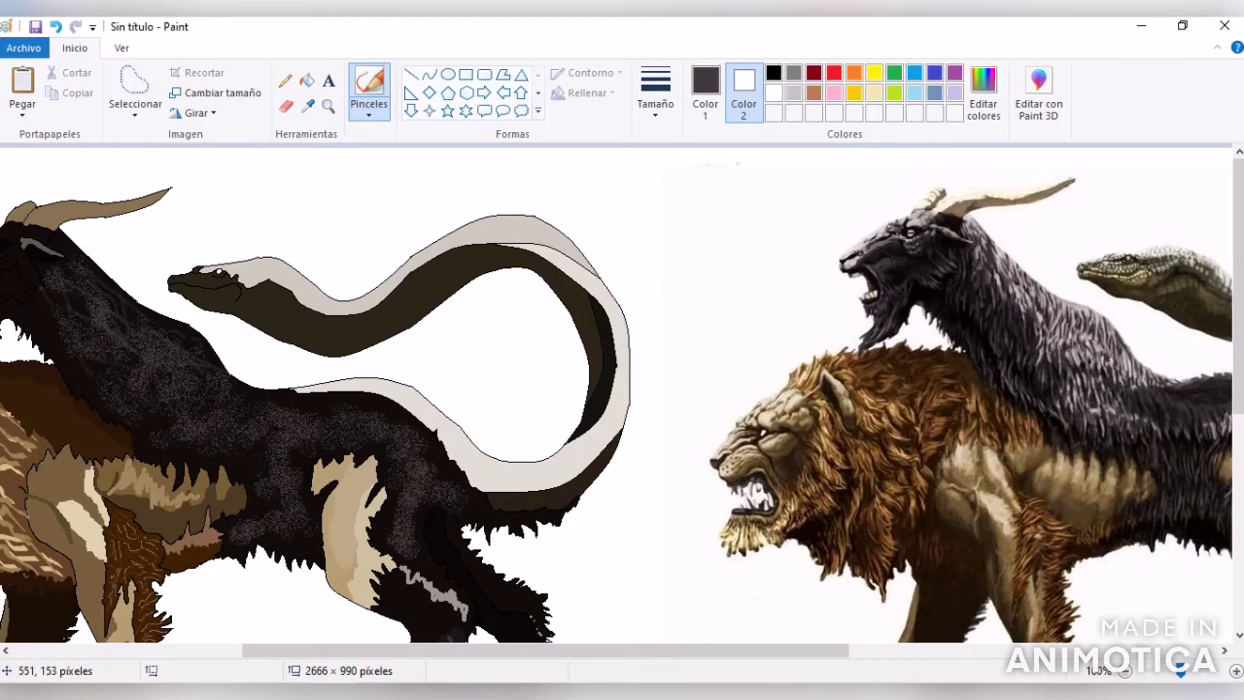
pyautogui.scroll(-2, 574, 482)
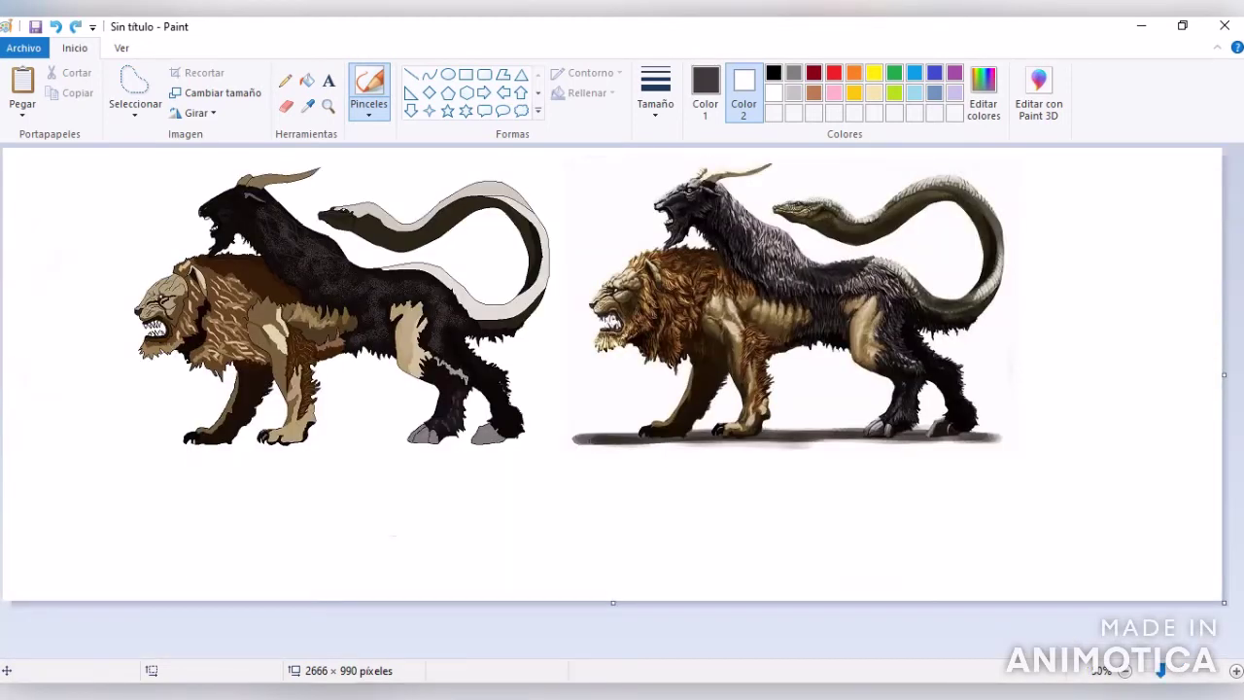
# - Try a flat grey elliptical ground shadow beneath the chimera, and undo it
pyautogui.click(447, 74)
pyautogui.moveTo(96, 446); pyautogui.dragTo(638, 434)
pyautogui.click(307, 80)
pyautogui.click(358, 448)
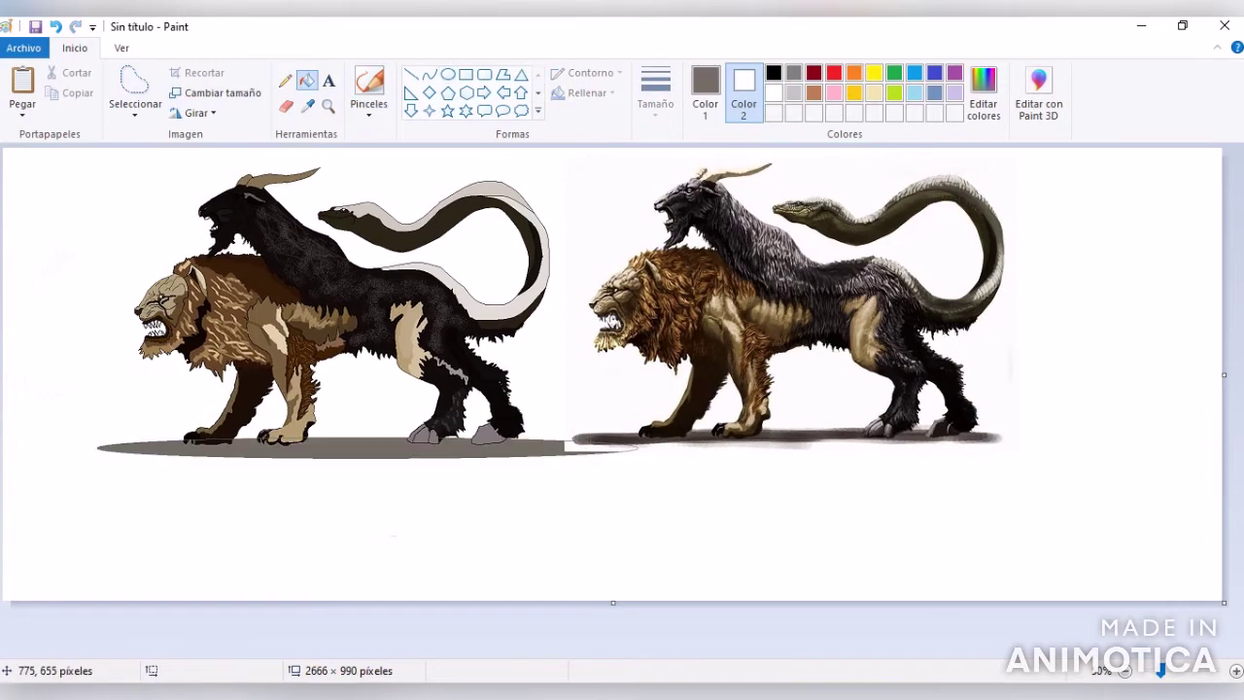
pyautogui.hotkey('ctrl', 'z')
pyautogui.hotkey('ctrl', 'z')
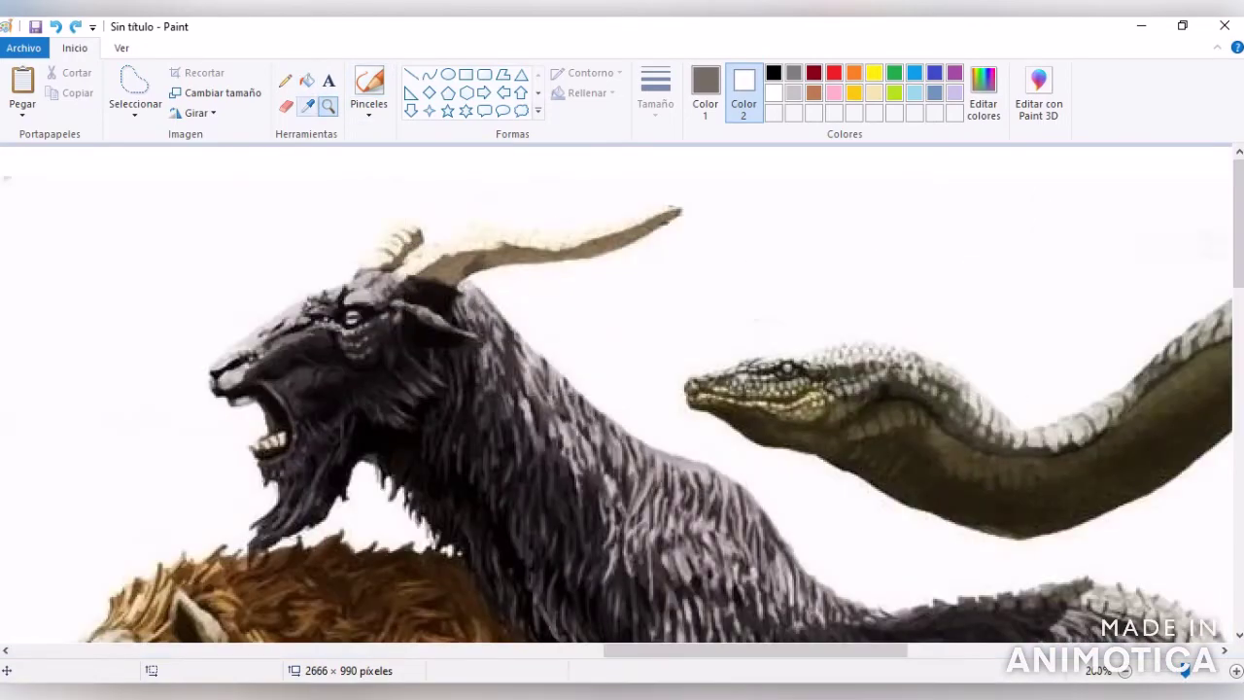
# - Extend the tip of the goat's long horn with a short black line
pyautogui.click(307, 105)
pyautogui.click(389, 466)
pyautogui.hscroll(-6, 622, 389)
pyautogui.click(285, 79)
pyautogui.click(655, 92)
pyautogui.click(697, 250)
pyautogui.click(655, 92)
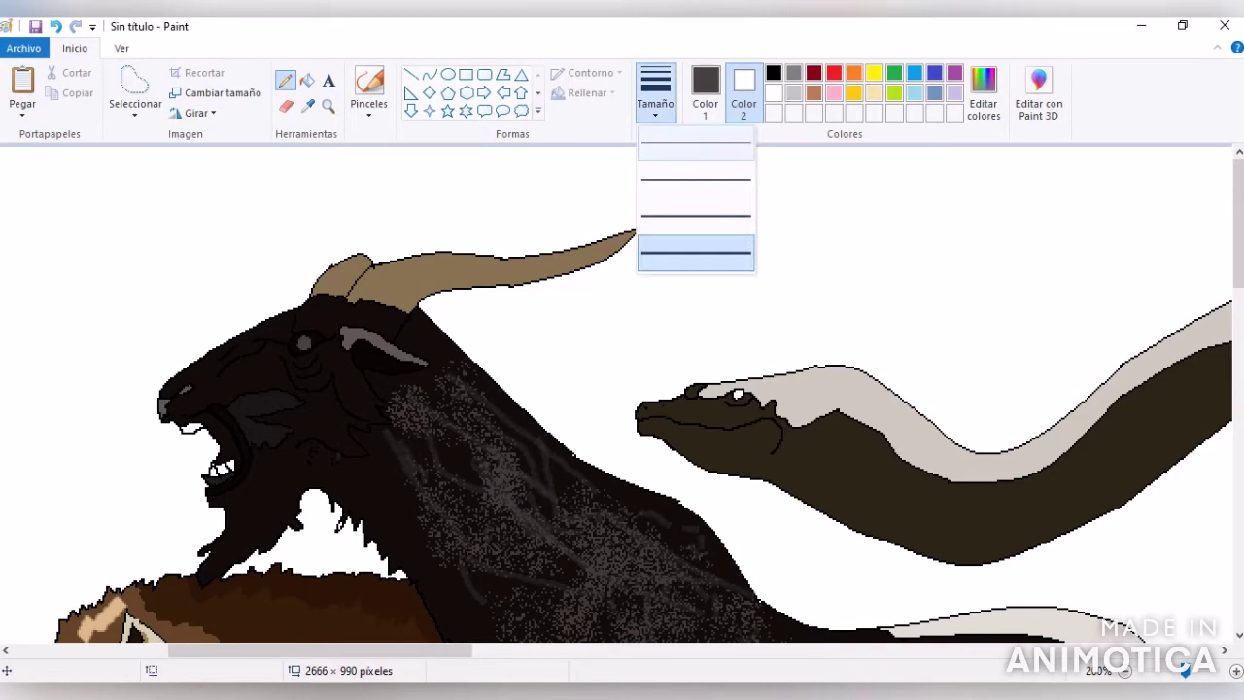
pyautogui.click(697, 251)
pyautogui.click(411, 74)
pyautogui.click(706, 93)
pyautogui.click(773, 72)
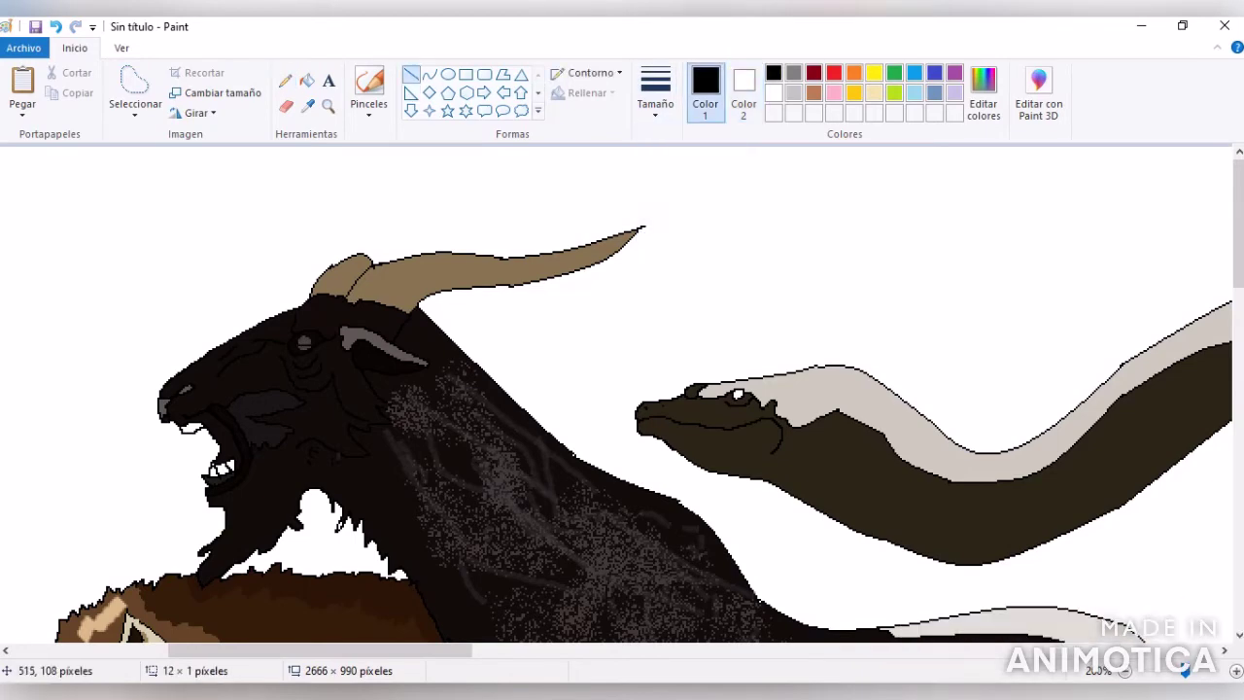
pyautogui.click(1160, 670)
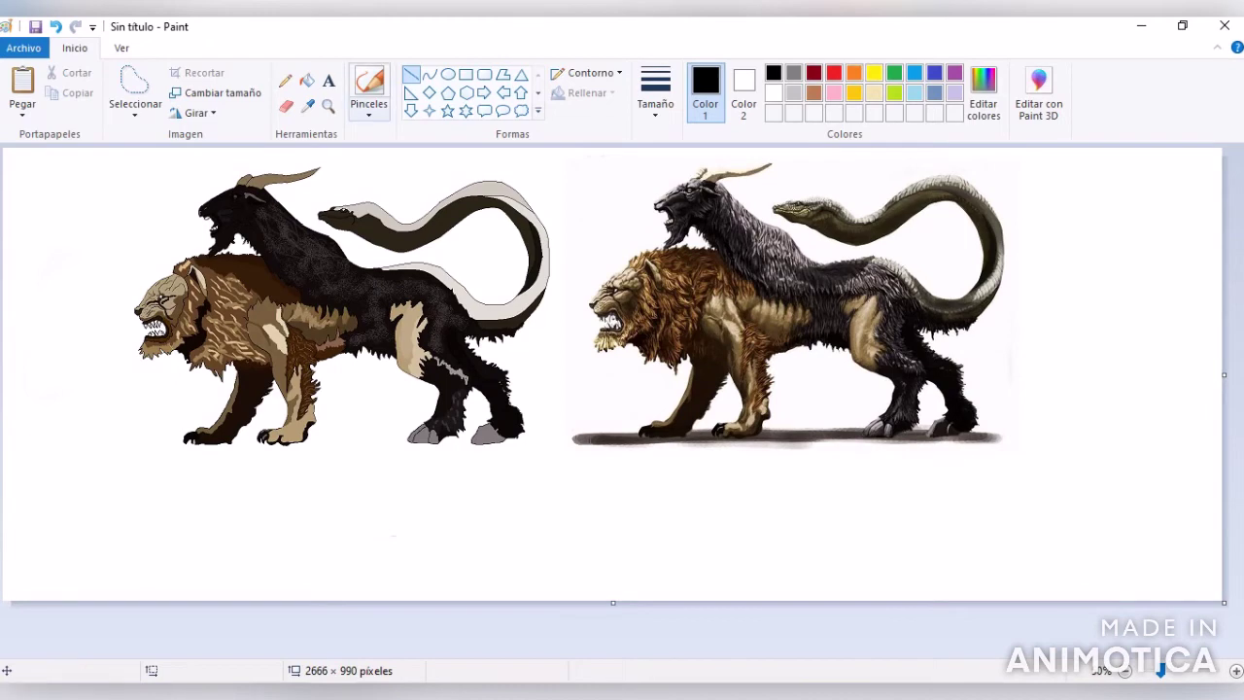
# - Pick a dark green custom colour and fill the pale upper side of the serpent tail with it
pyautogui.click(894, 73)
pyautogui.click(984, 97)
pyautogui.click(807, 367)
pyautogui.click(454, 480)
pyautogui.click(307, 80)
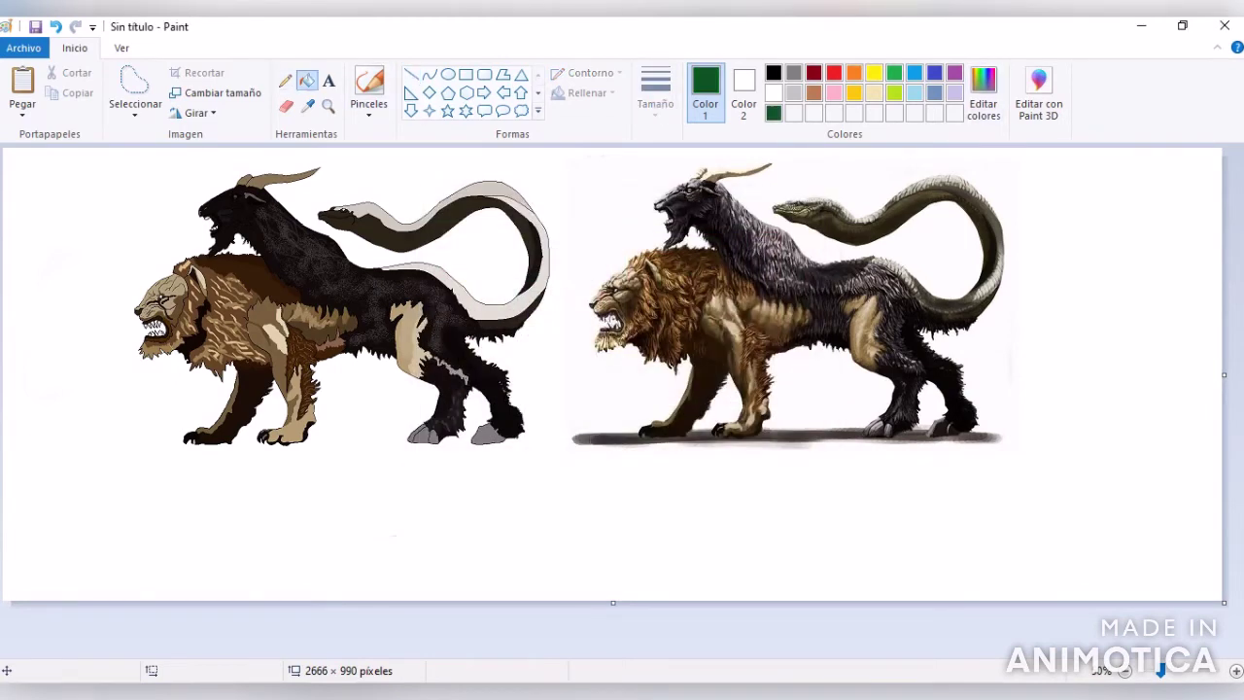
pyautogui.click(430, 270)
pyautogui.click(418, 216)
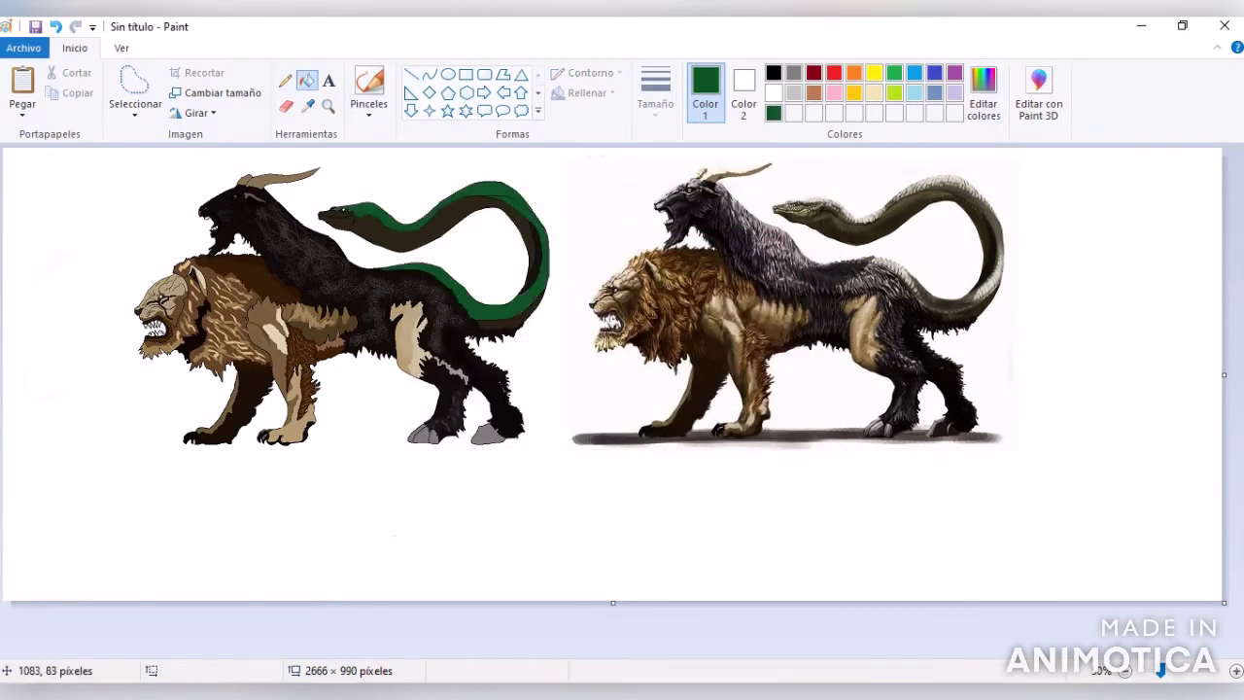
# - Mix a deeper green custom colour and fill the upper side of the serpent tail with it
pyautogui.click(984, 97)
pyautogui.click(484, 335)
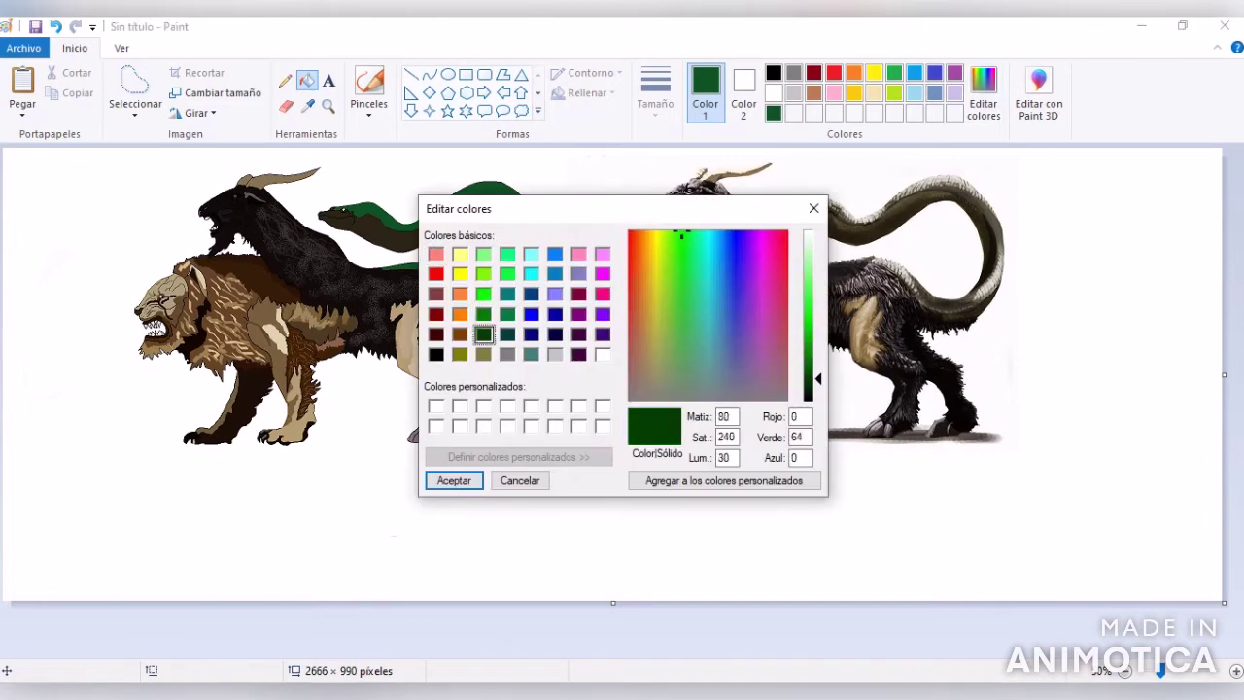
pyautogui.click(817, 389)
pyautogui.click(454, 480)
pyautogui.click(543, 262)
pyautogui.click(505, 189)
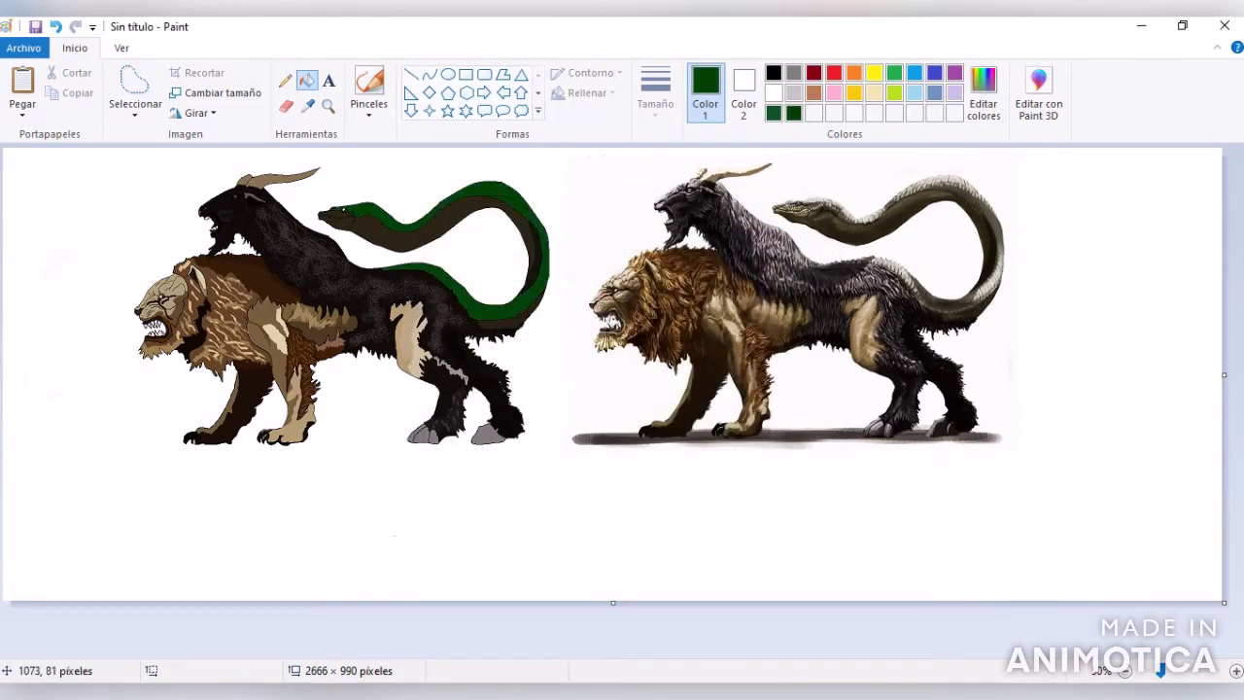
# - Sample the dark olive of the reference serpent and try curved lines in that colour
pyautogui.click(308, 105)
pyautogui.click(959, 278)
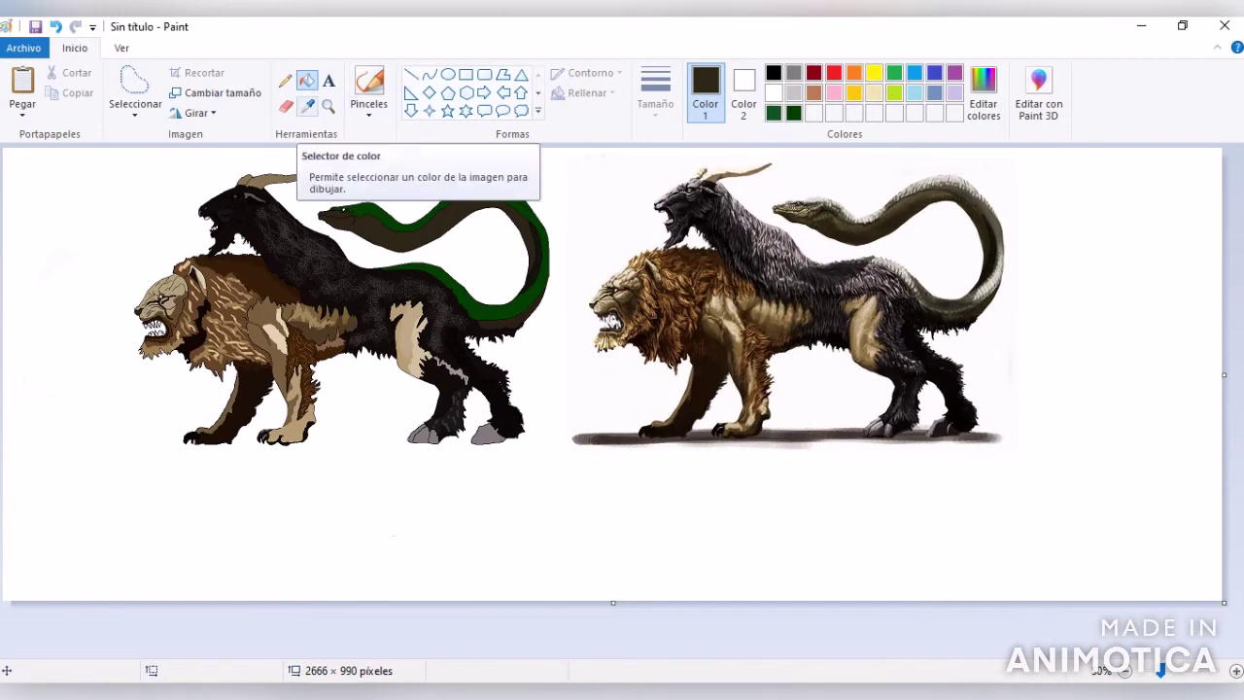
pyautogui.click(428, 74)
pyautogui.moveTo(853, 156); pyautogui.dragTo(753, 287)
pyautogui.moveTo(777, 176); pyautogui.dragTo(847, 243)
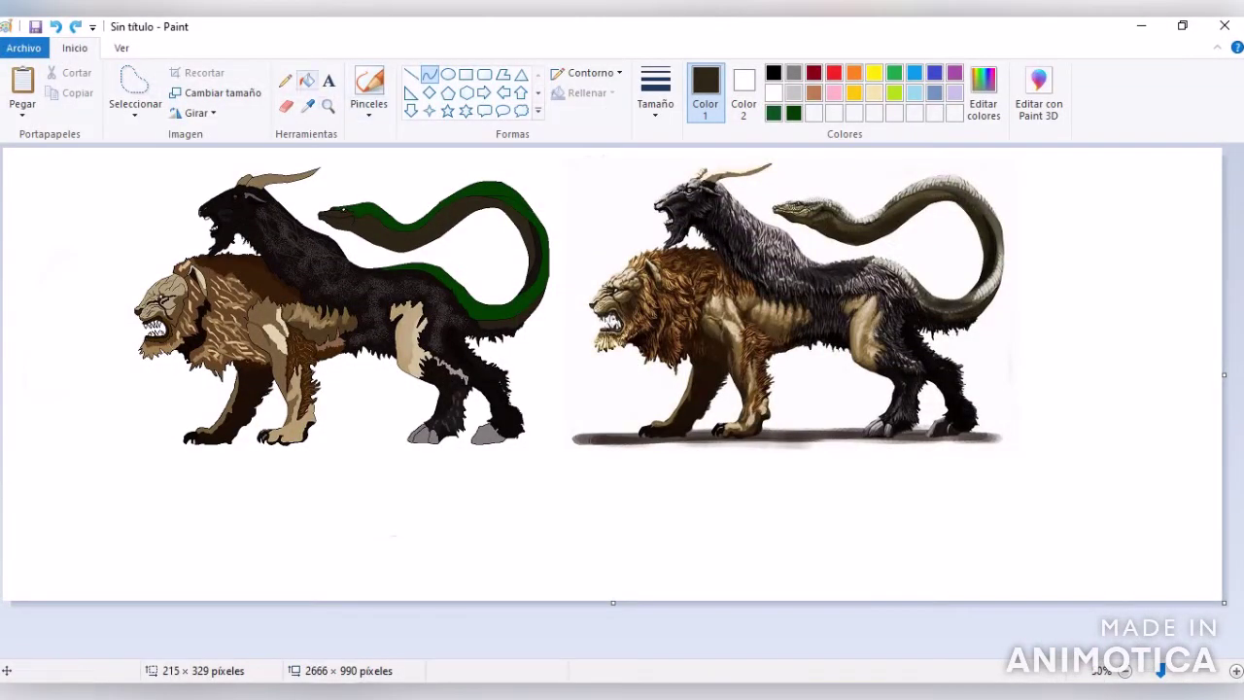
# - Outline cream highlights on both goat horns, and fill the long horn's upper band and the short horn's rear part with cream
pyautogui.click(327, 105)
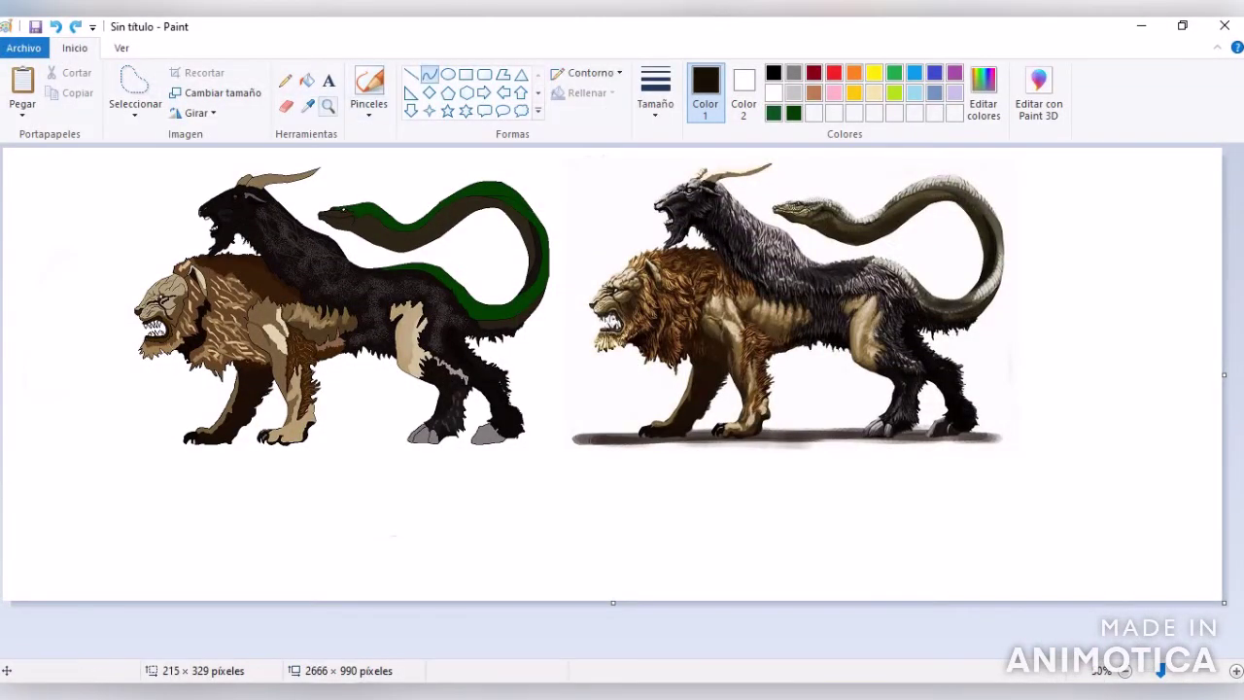
pyautogui.click(778, 277)
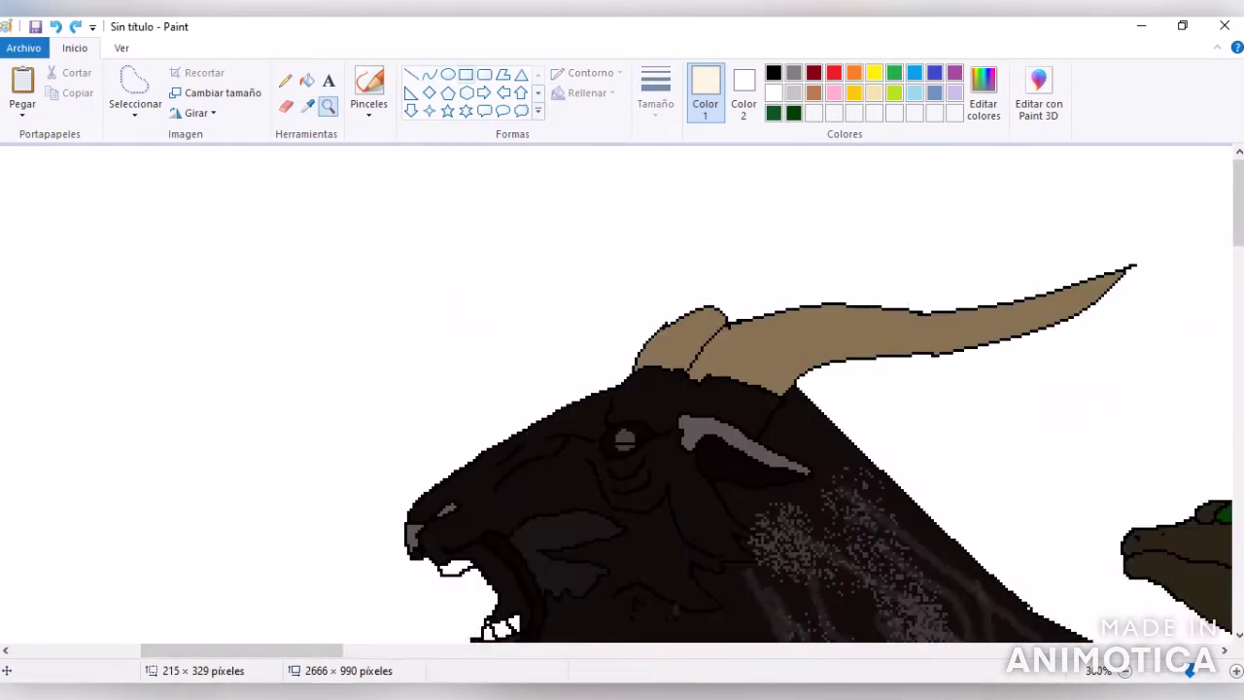
pyautogui.moveTo(722, 377); pyautogui.dragTo(753, 304)
pyautogui.hotkey('ctrl', 'z')
pyautogui.moveTo(721, 377)
pyautogui.mouseDown()
pyautogui.moveTo(844, 330)
pyautogui.moveTo(777, 304)
pyautogui.mouseUp()
pyautogui.moveTo(844, 333); pyautogui.dragTo(1126, 274)
pyautogui.moveTo(985, 303); pyautogui.dragTo(972, 323)
pyautogui.moveTo(684, 321); pyautogui.dragTo(667, 361)
pyautogui.click(306, 80)
pyautogui.click(875, 320)
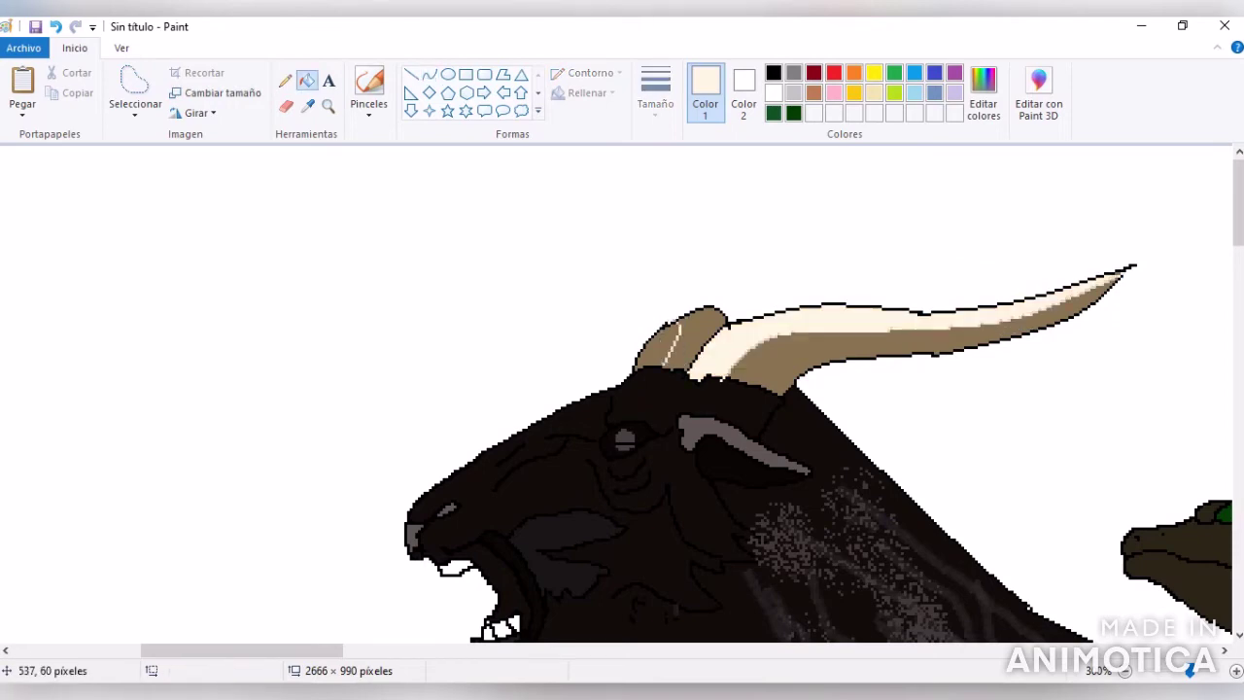
pyautogui.click(705, 331)
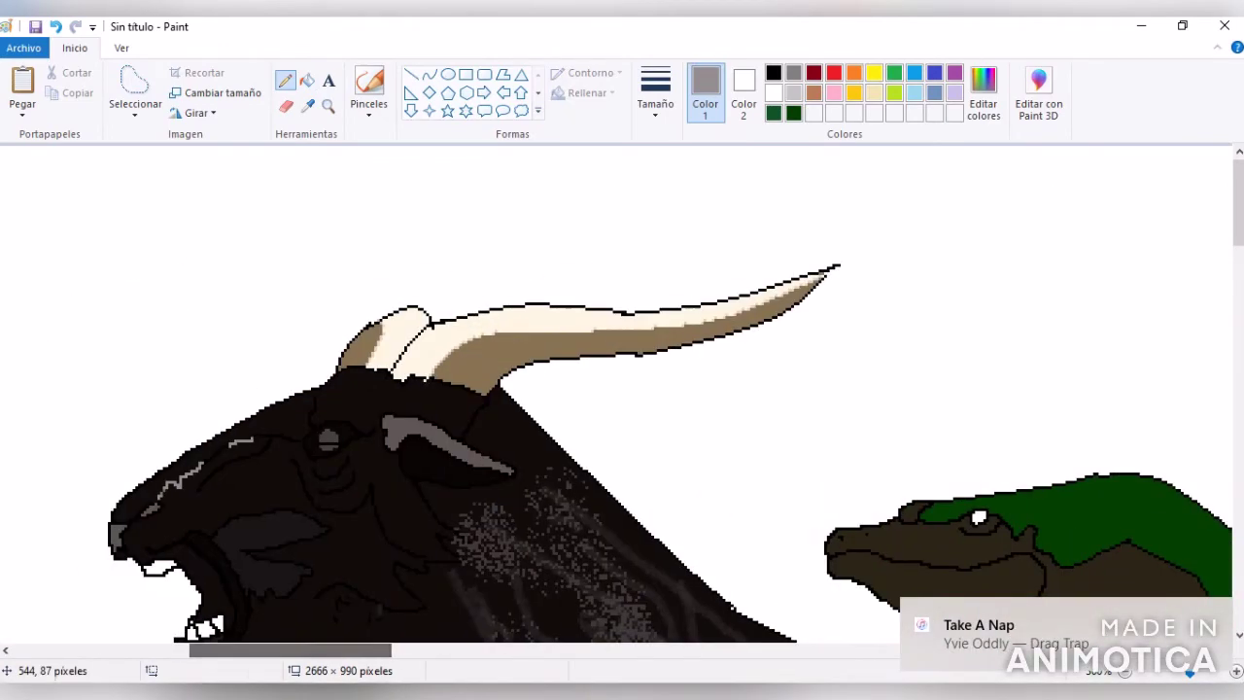
# - Try grey highlight lines along the goat's snout and brow, and undo them
pyautogui.moveTo(482, 402); pyautogui.dragTo(356, 413)
pyautogui.click(306, 80)
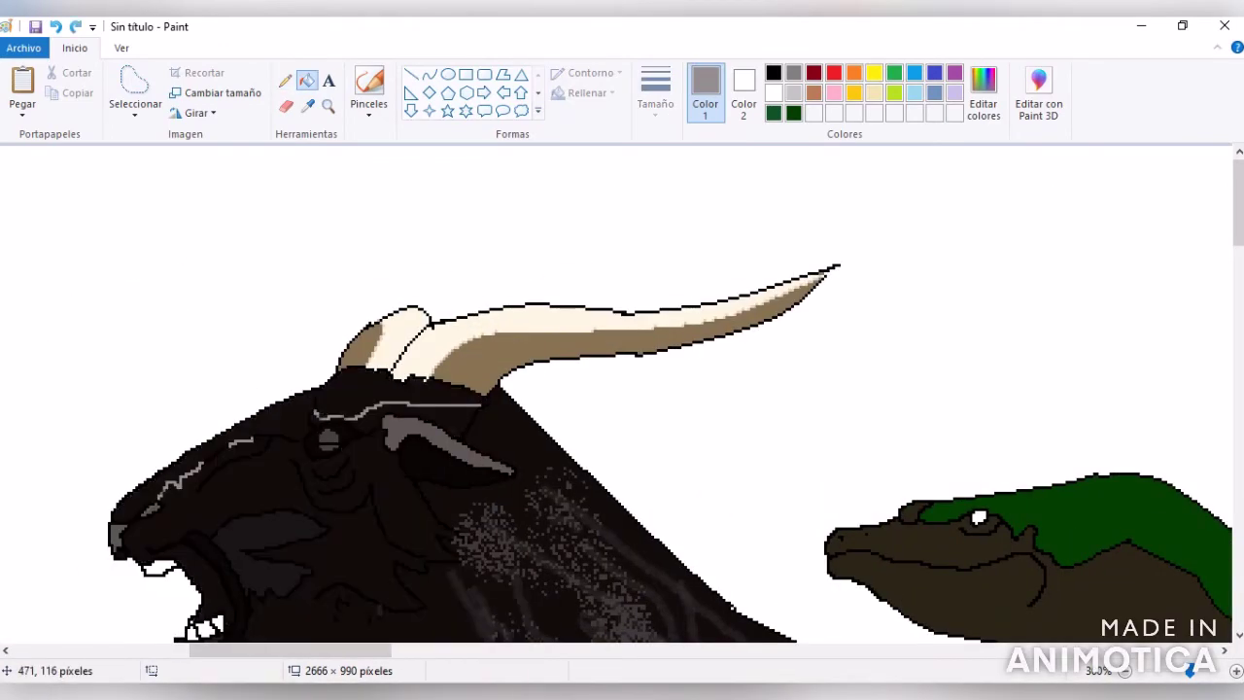
pyautogui.hotkey('ctrl', 'z')
pyautogui.hotkey('ctrl', 'z')
# - Swap the short horn's shading so its front part is cream and its rear part brown
pyautogui.click(310, 105)
pyautogui.click(408, 336)
pyautogui.click(360, 345)
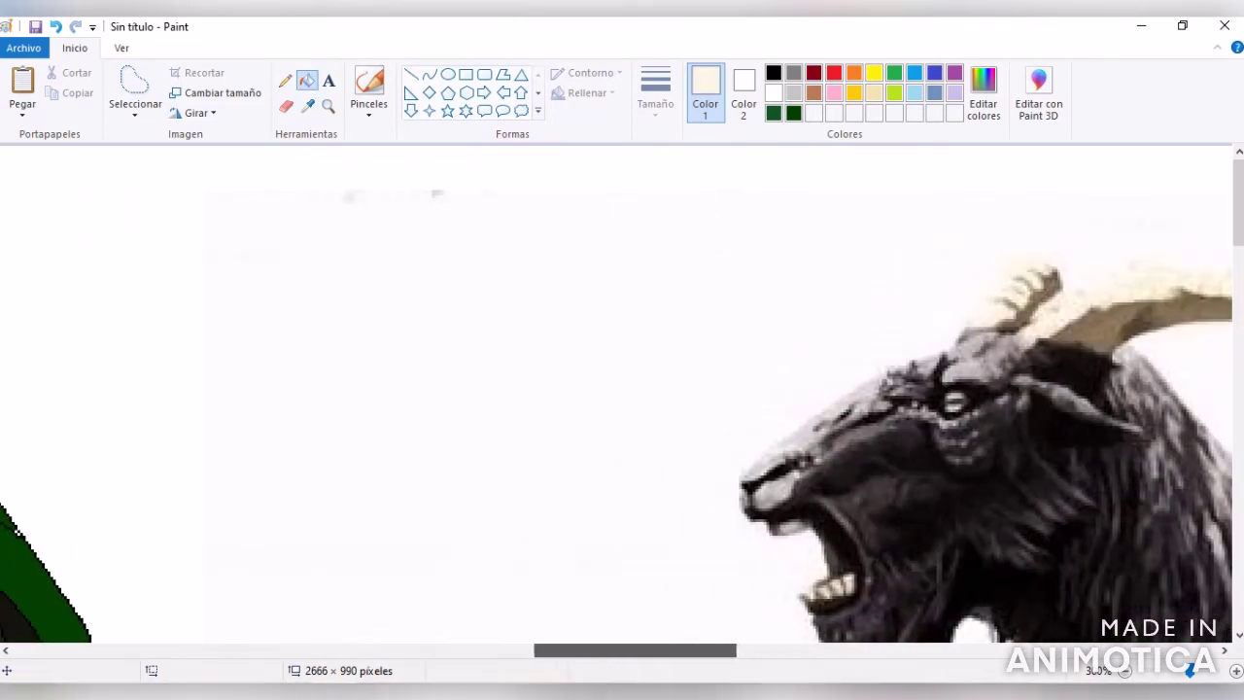
# - Sample a dark grey from the reference goat and paint thick highlight strokes on the drawn goat's snout and face
pyautogui.click(309, 105)
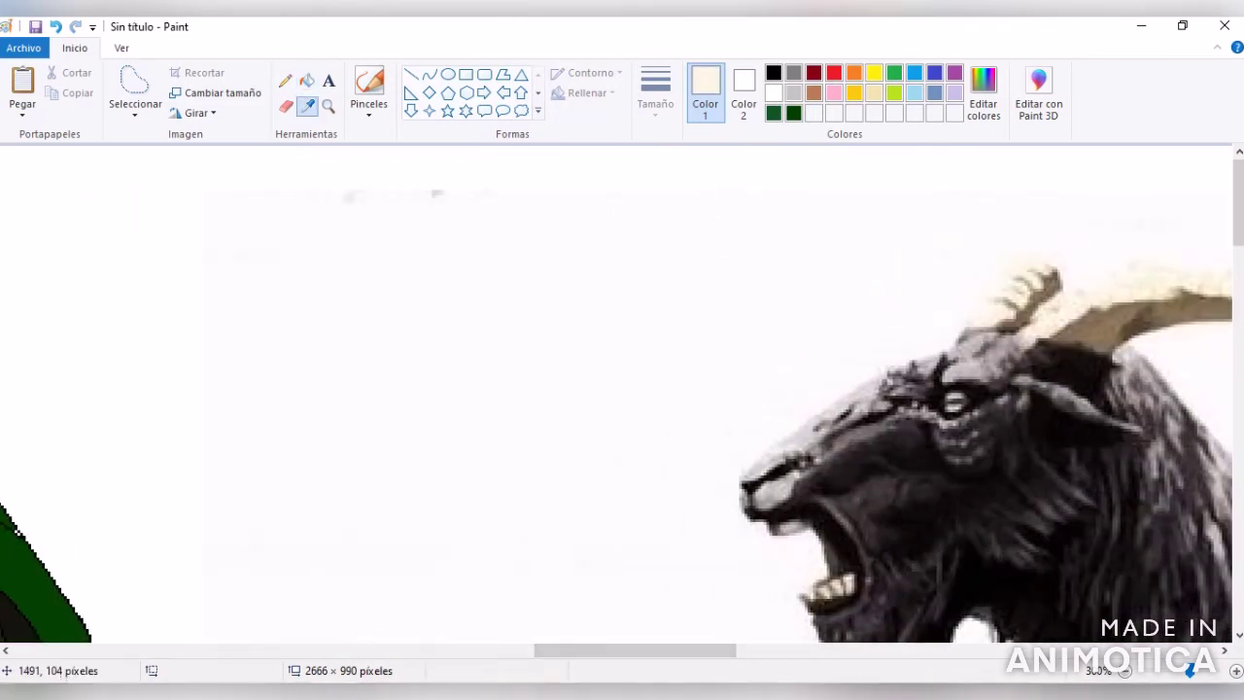
pyautogui.click(991, 539)
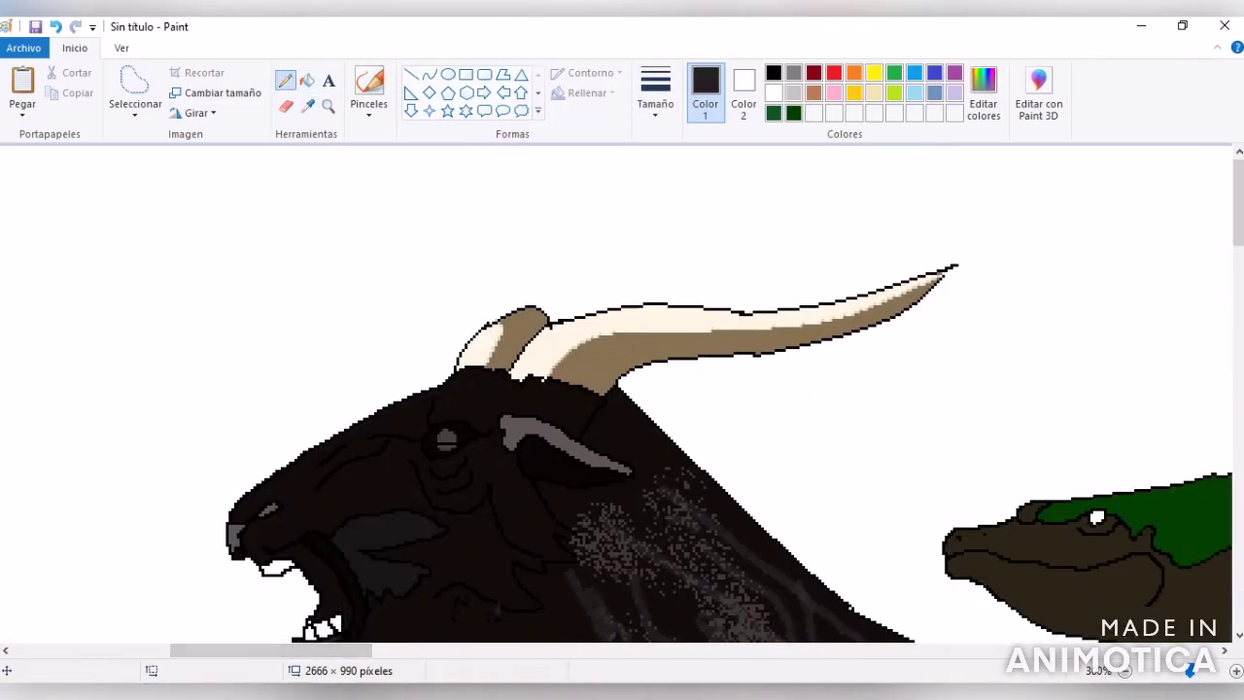
pyautogui.click(655, 93)
pyautogui.click(694, 211)
pyautogui.moveTo(312, 530); pyautogui.dragTo(389, 442)
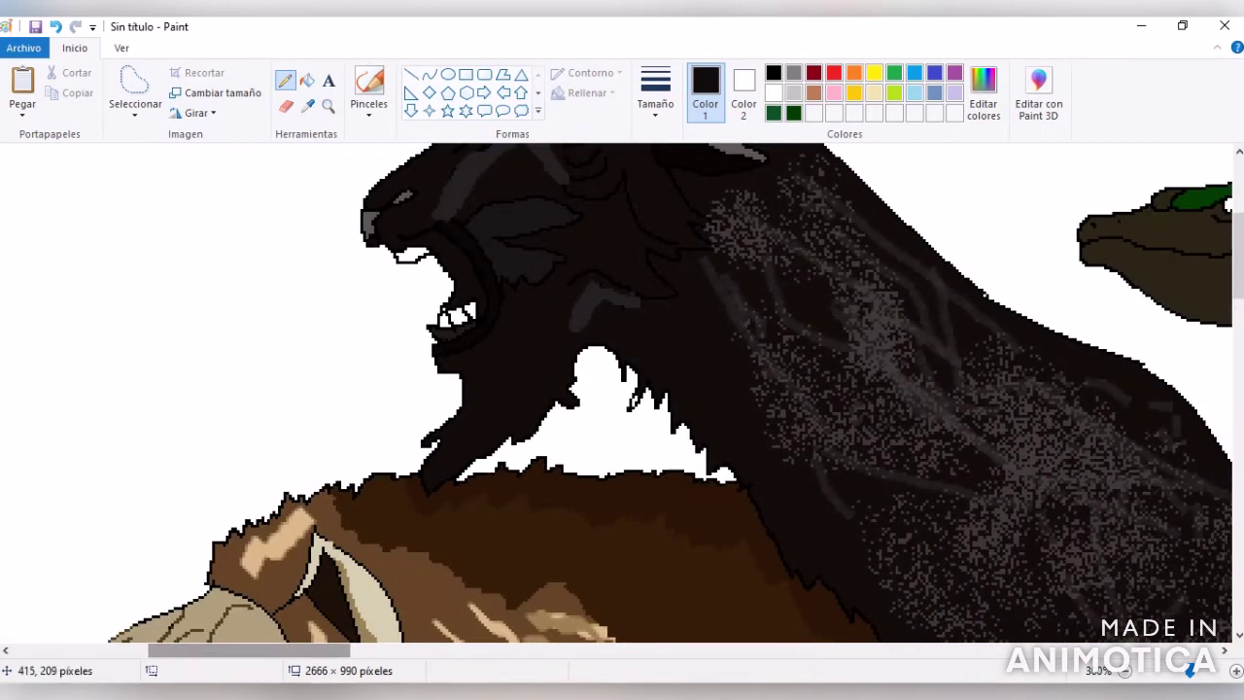
# - Outline the goat's beard and lower jaw with a lighter dark grey and fill the area with it
pyautogui.click(655, 93)
pyautogui.click(694, 210)
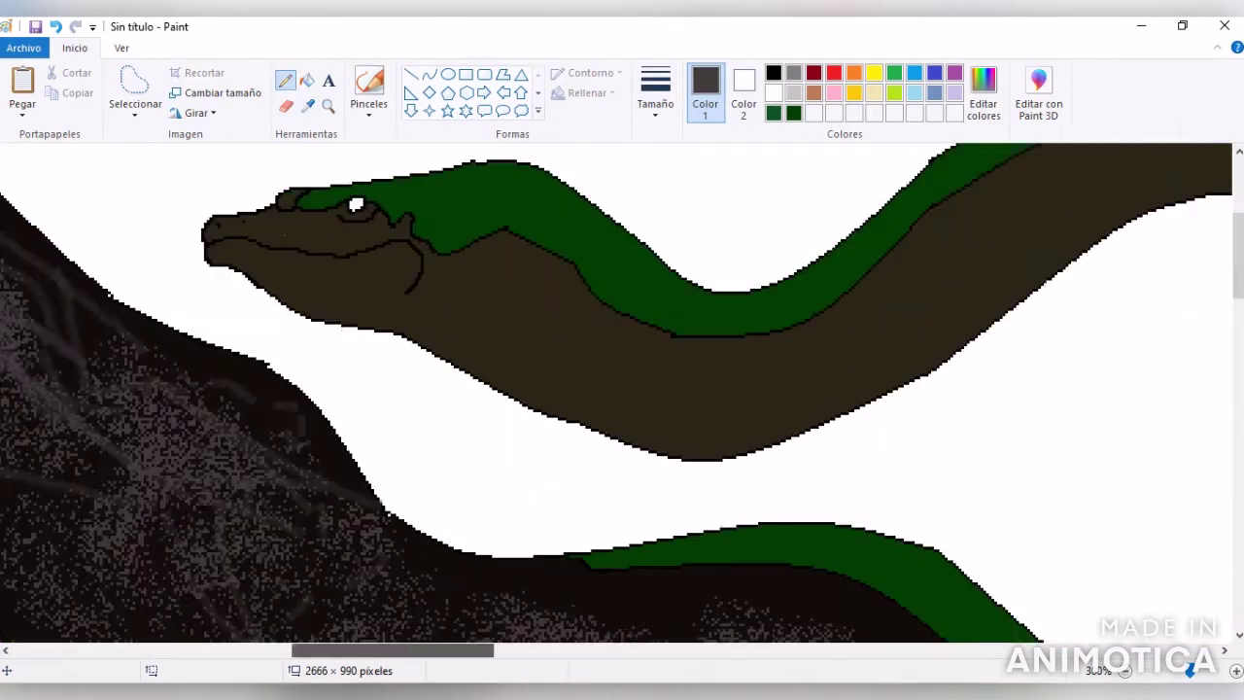
pyautogui.hscroll(-10, 616, 389)
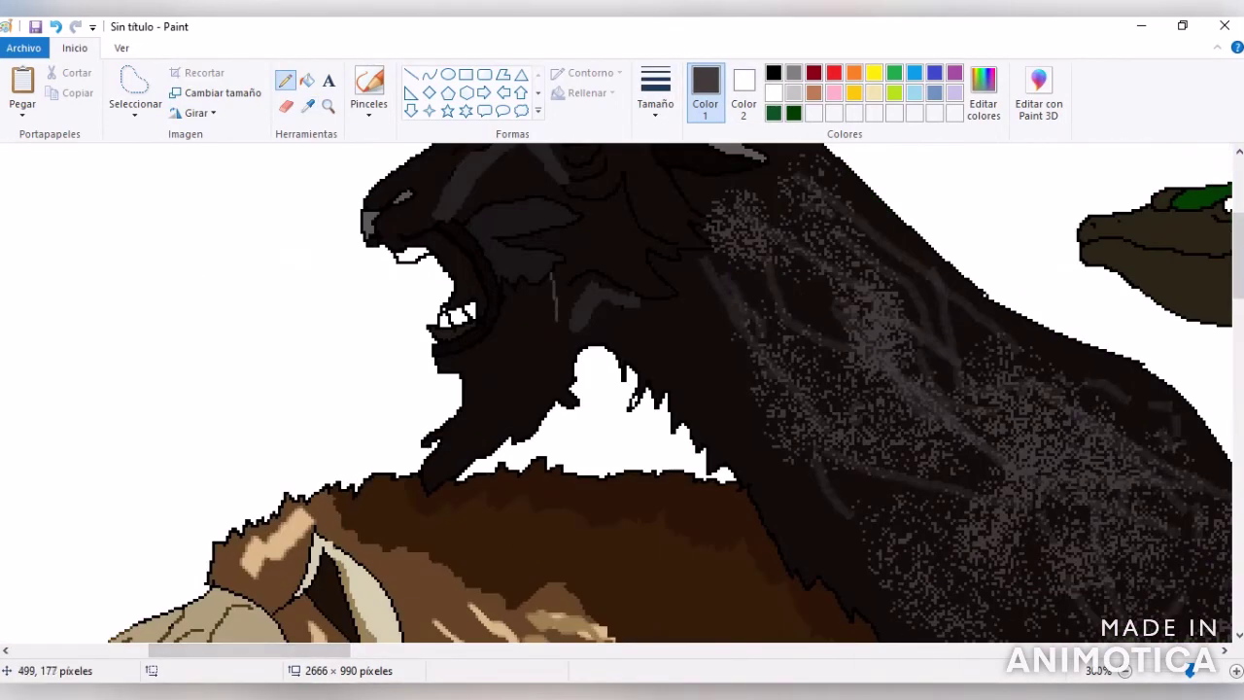
pyautogui.click(496, 389)
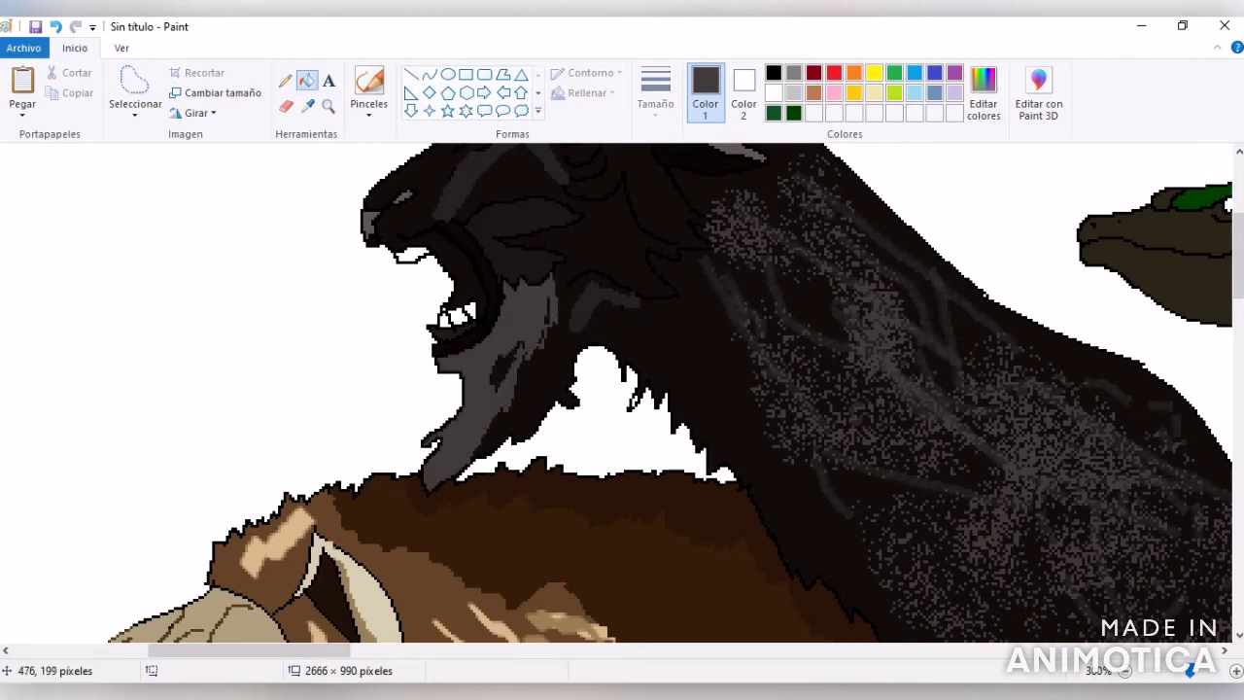
# - Try dark grey fur strokes across the goat's neck, and undo them
pyautogui.click(655, 92)
pyautogui.click(697, 189)
pyautogui.moveTo(680, 287)
pyautogui.mouseDown()
pyautogui.moveTo(748, 433)
pyautogui.moveTo(865, 428)
pyautogui.moveTo(709, 246)
pyautogui.moveTo(910, 184)
pyautogui.moveTo(963, 349)
pyautogui.moveTo(958, 563)
pyautogui.moveTo(1020, 471)
pyautogui.moveTo(828, 518)
pyautogui.moveTo(644, 321)
pyautogui.moveTo(724, 438)
pyautogui.mouseUp()
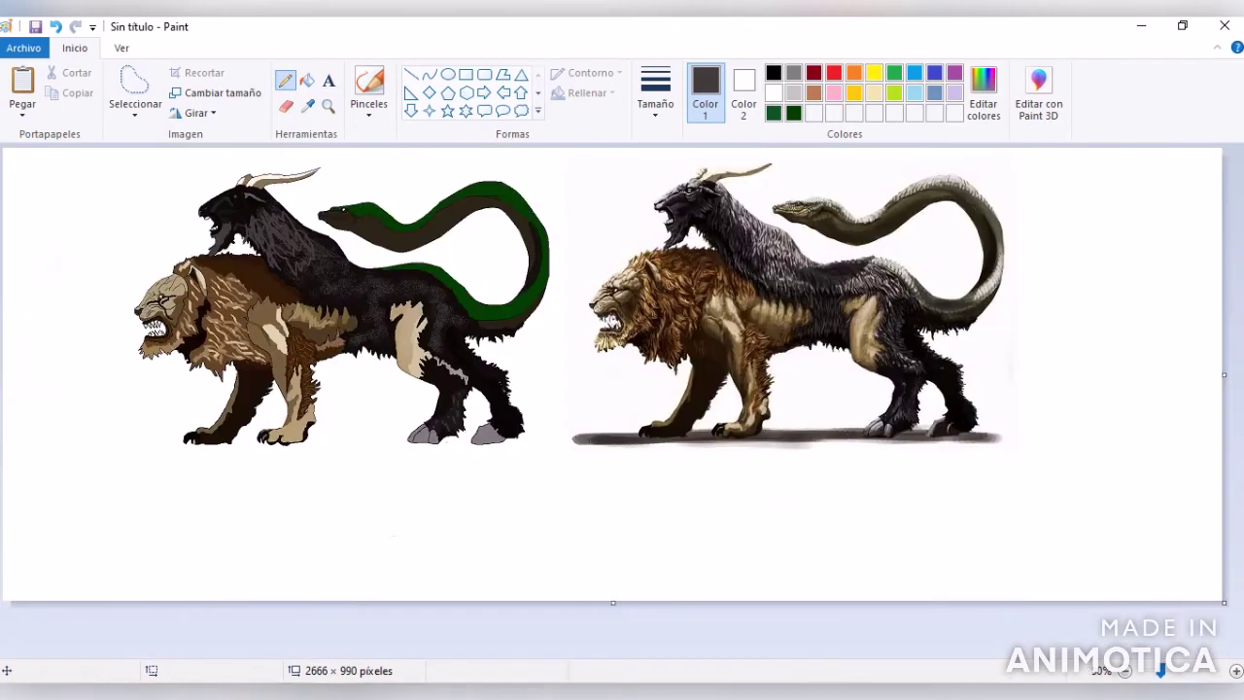
pyautogui.hotkey('ctrl', 'z')
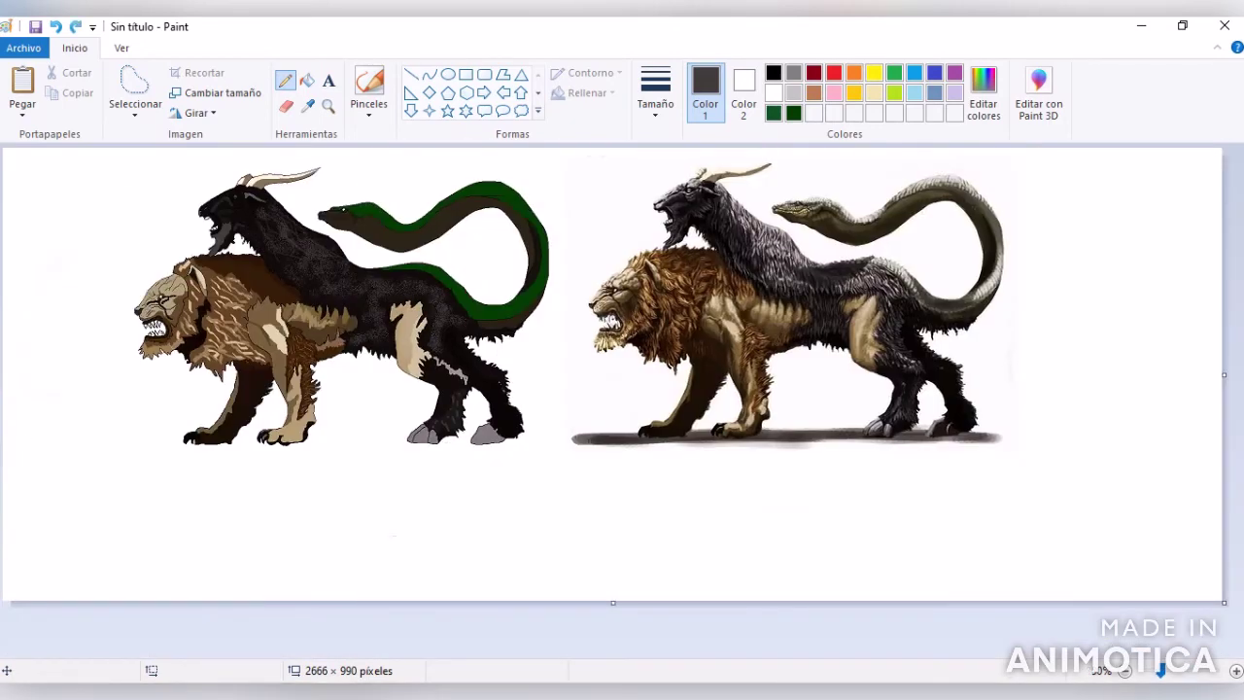
# - Sample a near-black from the reference hind foot and fill the shaded part of the far hind hoof with it
pyautogui.click(307, 105)
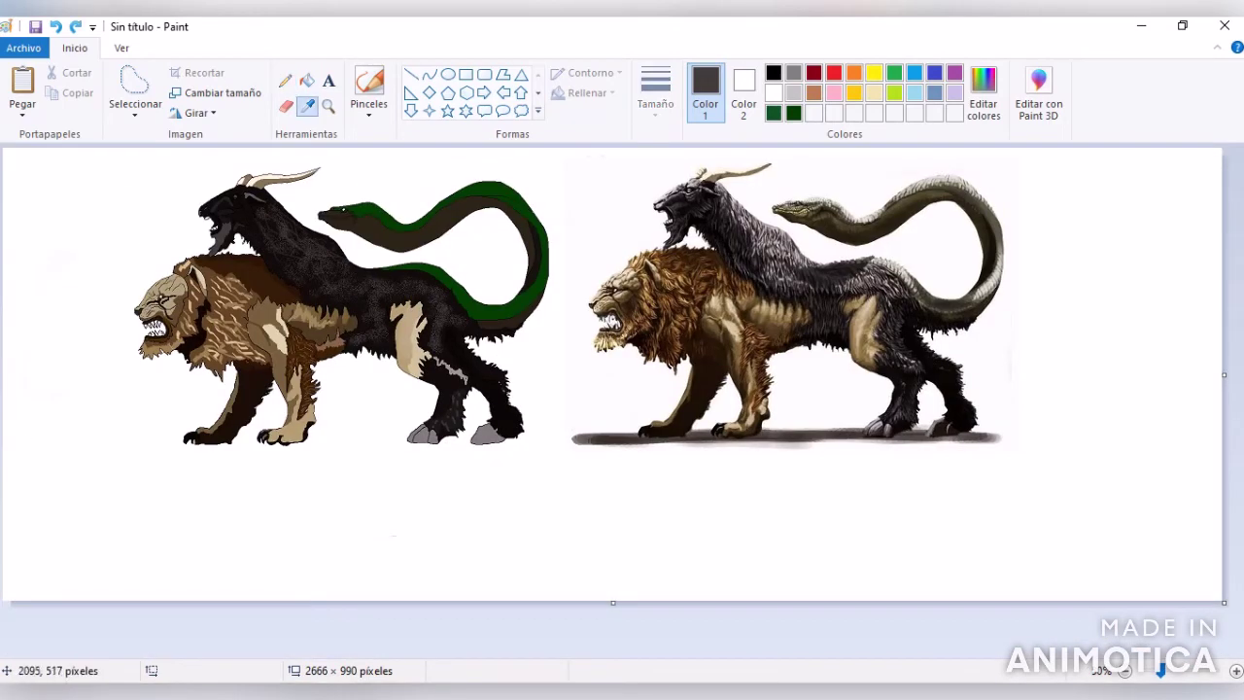
pyautogui.click(955, 431)
pyautogui.scroll(1, 955, 431)
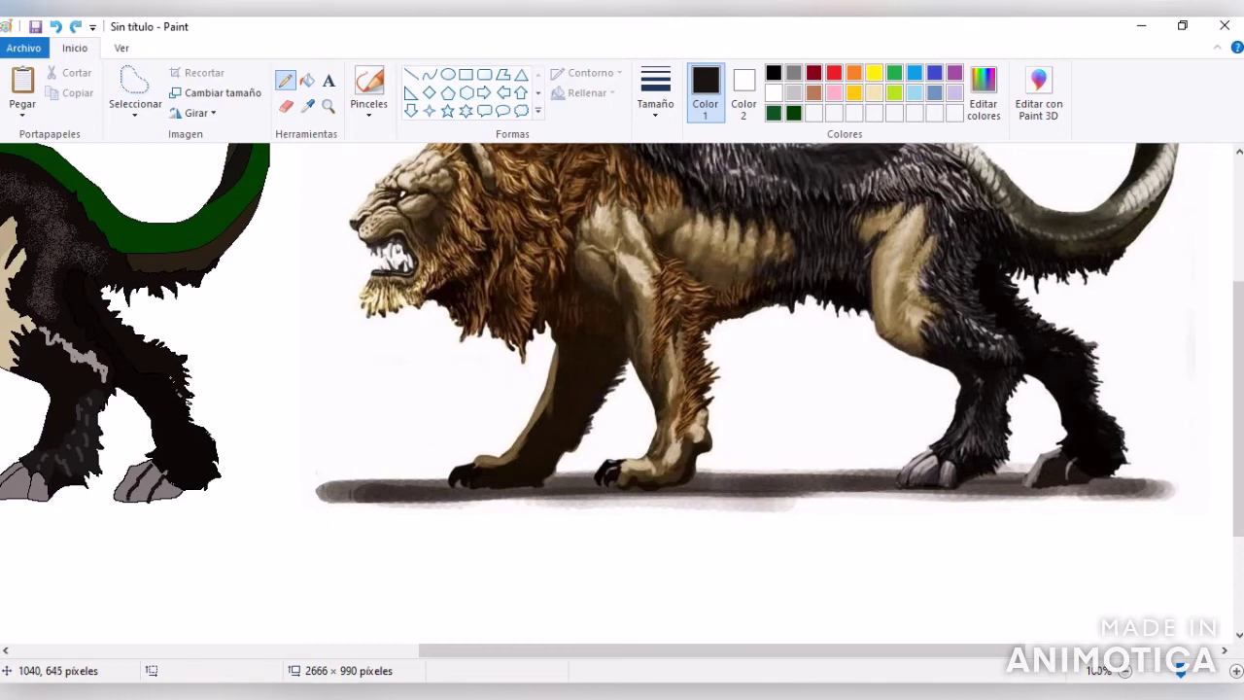
pyautogui.click(307, 80)
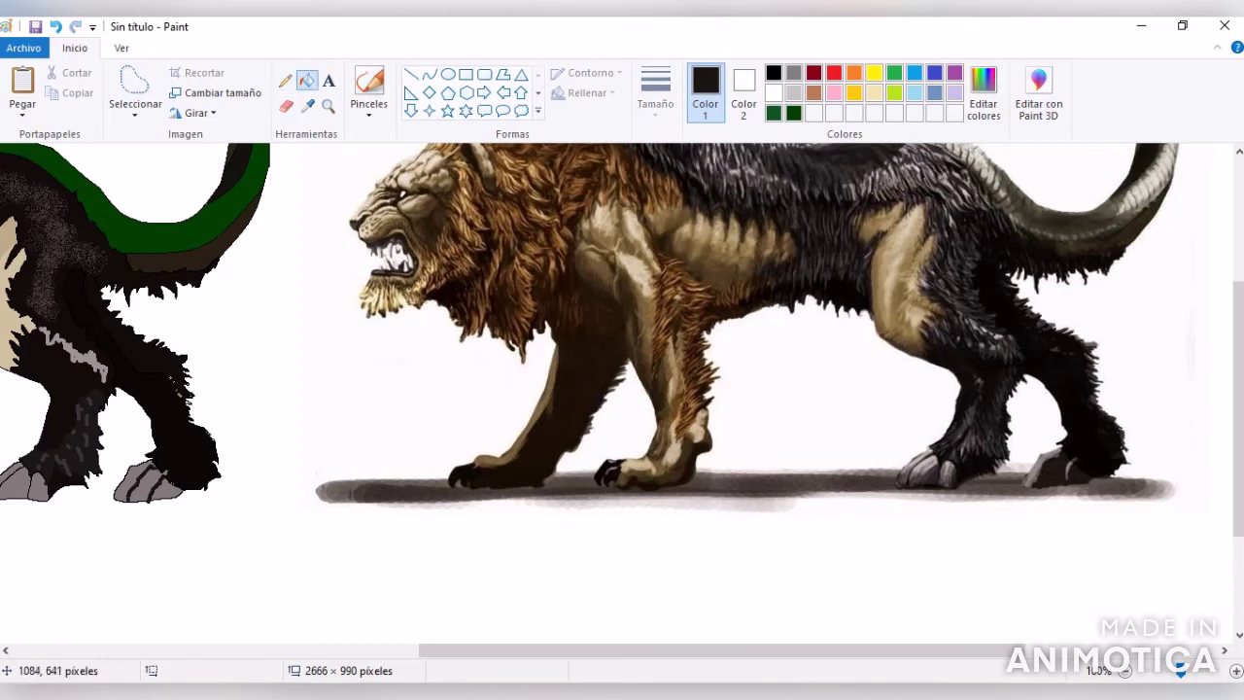
pyautogui.click(168, 490)
pyautogui.click(146, 485)
# - Sample the hoof's grey and draw a light stripe across its dark shaded part
pyautogui.click(307, 105)
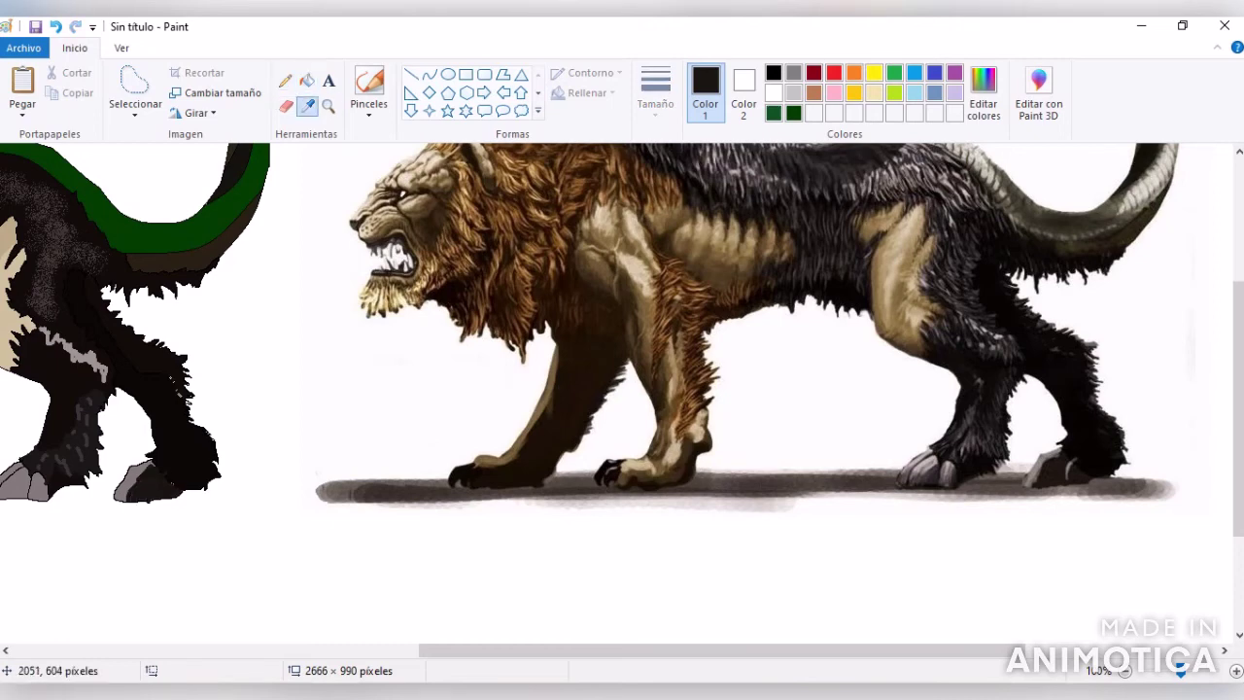
pyautogui.click(156, 486)
pyautogui.click(285, 80)
pyautogui.click(655, 92)
pyautogui.click(697, 255)
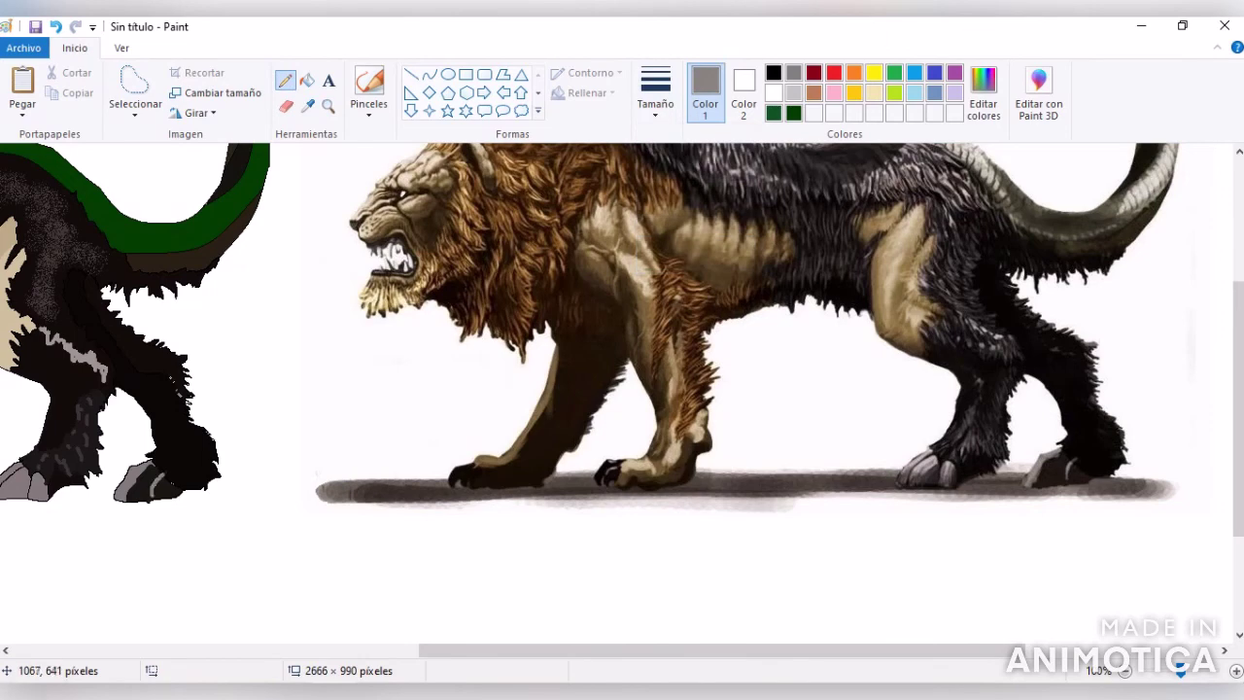
# - Sample a brownish grey from the reference and draw fur highlights along the back edge of the far hind leg
pyautogui.click(308, 105)
pyautogui.click(186, 407)
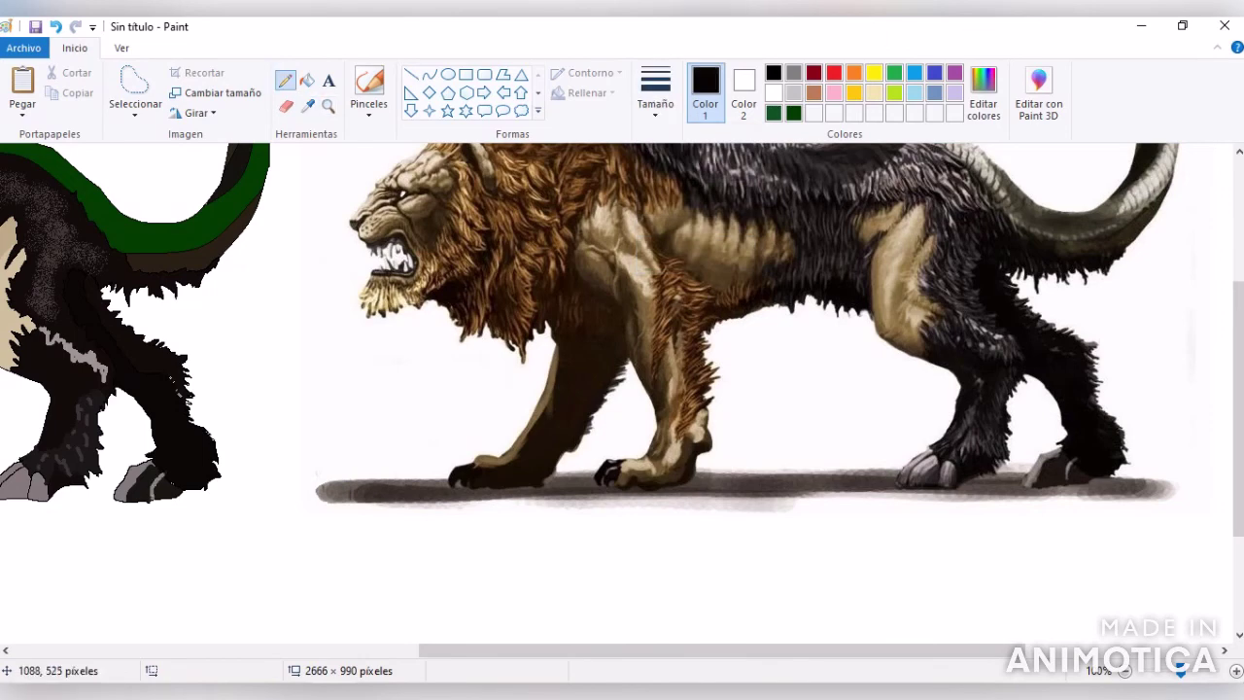
pyautogui.click(307, 105)
pyautogui.click(1068, 253)
pyautogui.click(327, 105)
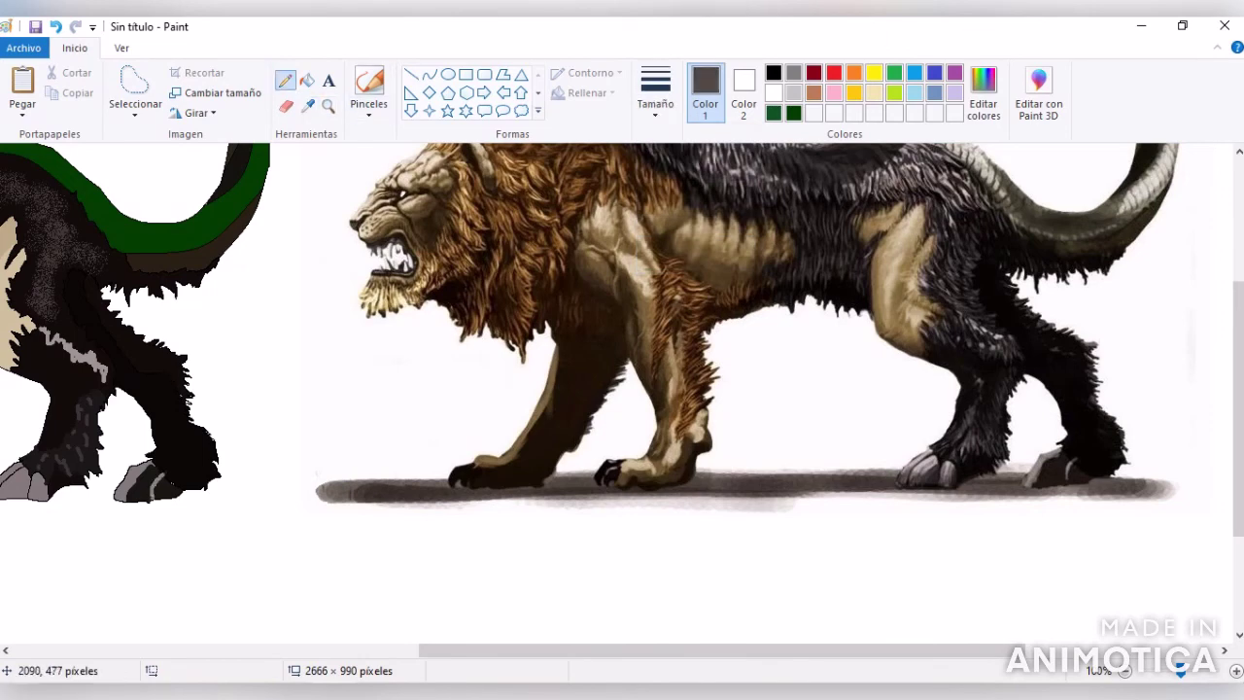
pyautogui.click(272, 396)
pyautogui.click(285, 79)
pyautogui.moveTo(772, 465); pyautogui.dragTo(806, 503)
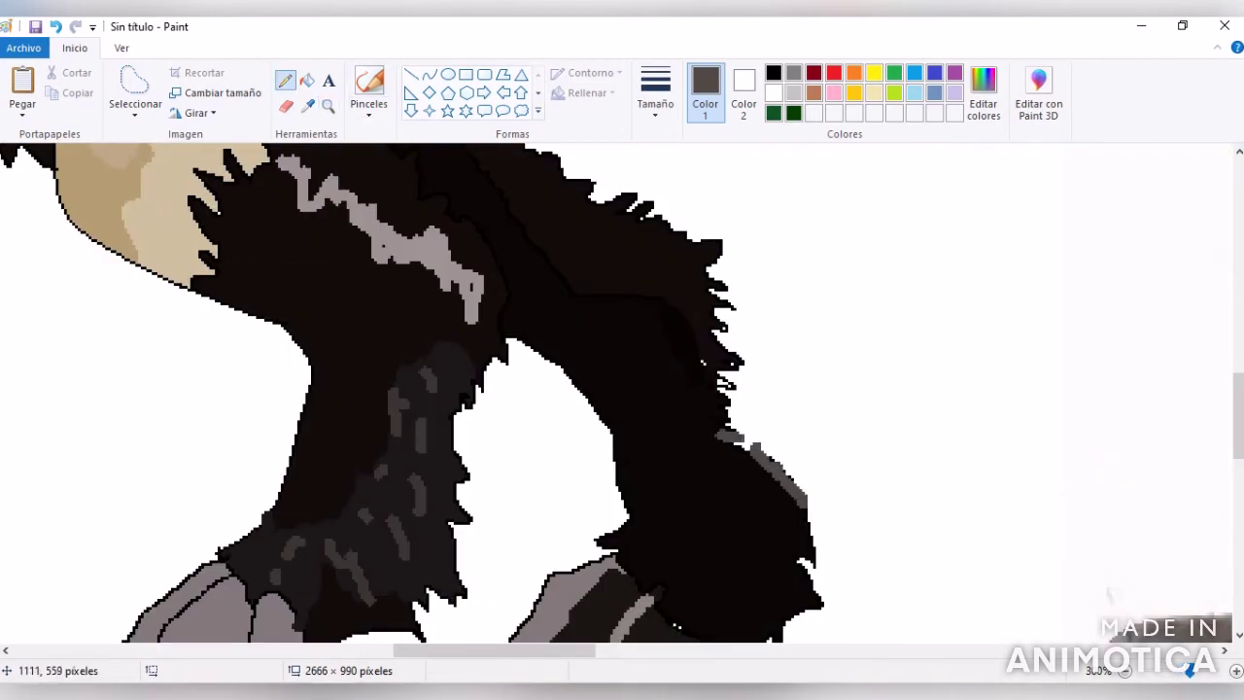
pyautogui.moveTo(708, 313); pyautogui.dragTo(741, 367)
pyautogui.moveTo(719, 281)
pyautogui.mouseDown()
pyautogui.moveTo(689, 257)
pyautogui.moveTo(636, 220)
pyautogui.moveTo(575, 202)
pyautogui.moveTo(546, 162)
pyautogui.mouseUp()
# - Draw brownish-grey fur highlights along the black fringe under the base of the serpent tail
pyautogui.scroll(8, 623, 389)
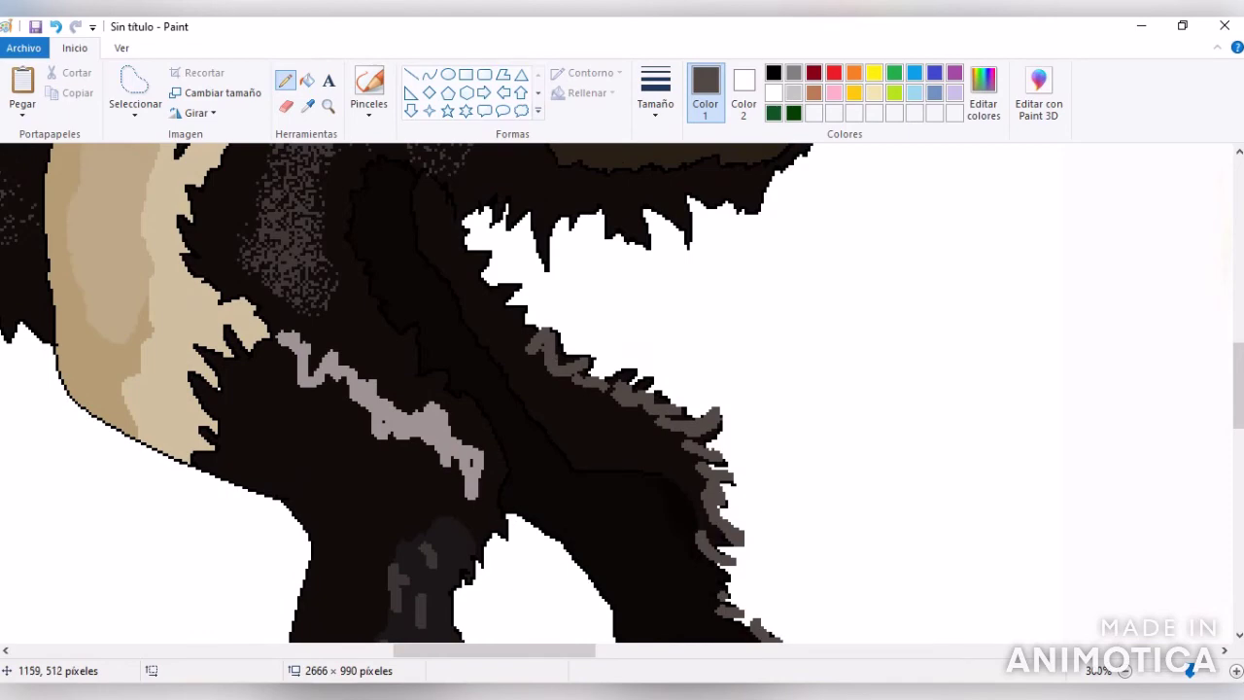
pyautogui.scroll(-3, 622, 389)
pyautogui.moveTo(813, 330)
pyautogui.mouseDown()
pyautogui.moveTo(732, 399)
pyautogui.moveTo(621, 389)
pyautogui.moveTo(549, 414)
pyautogui.moveTo(433, 344)
pyautogui.moveTo(474, 319)
pyautogui.mouseUp()
pyautogui.scroll(-4, 474, 319)
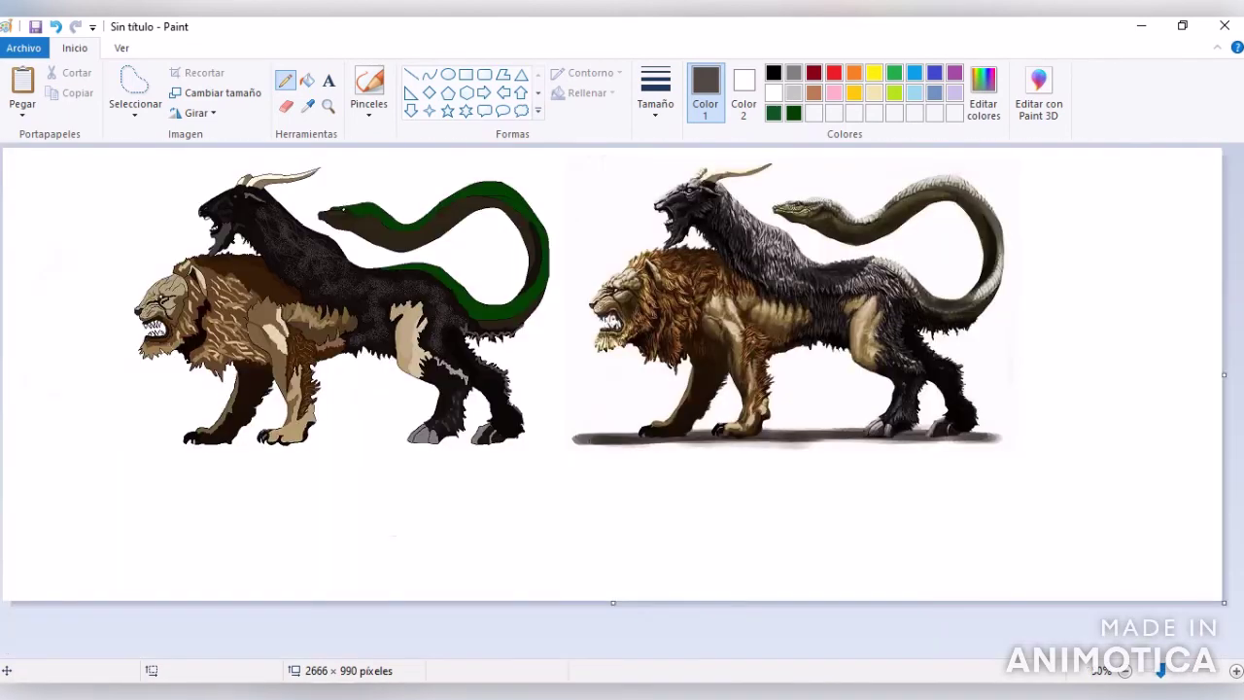
# - Fill the green upper side of the serpent tail with an olive grey
pyautogui.click(307, 80)
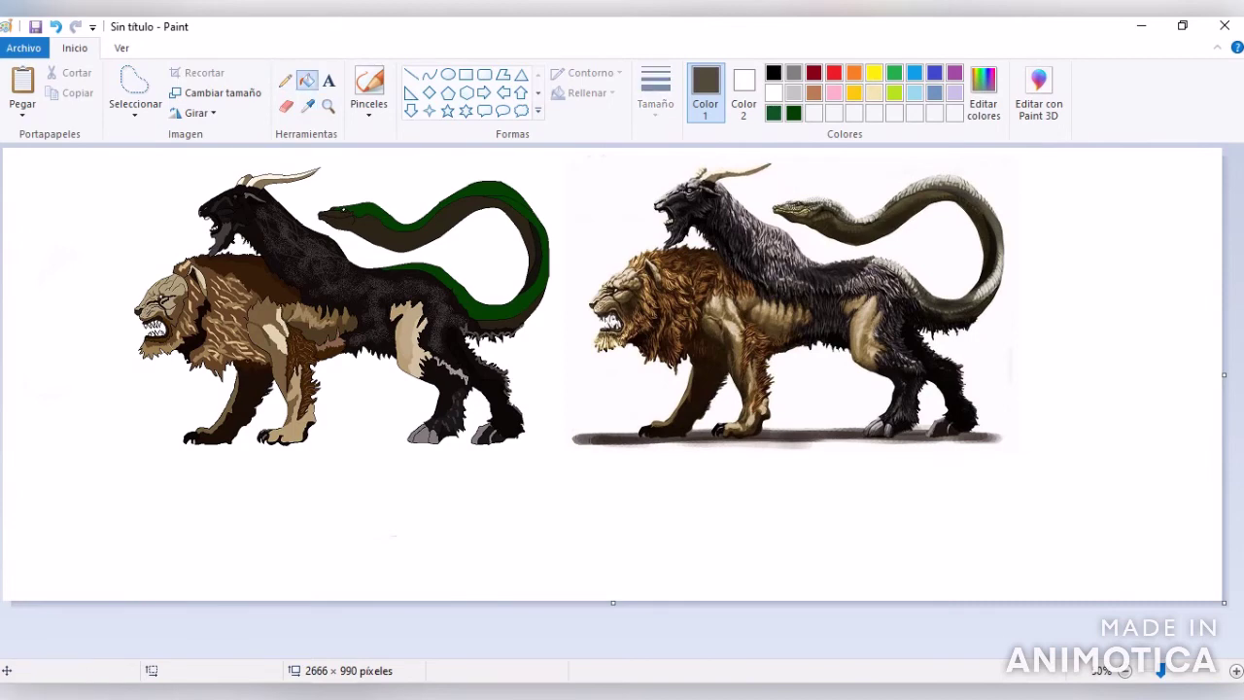
pyautogui.click(457, 209)
pyautogui.click(528, 297)
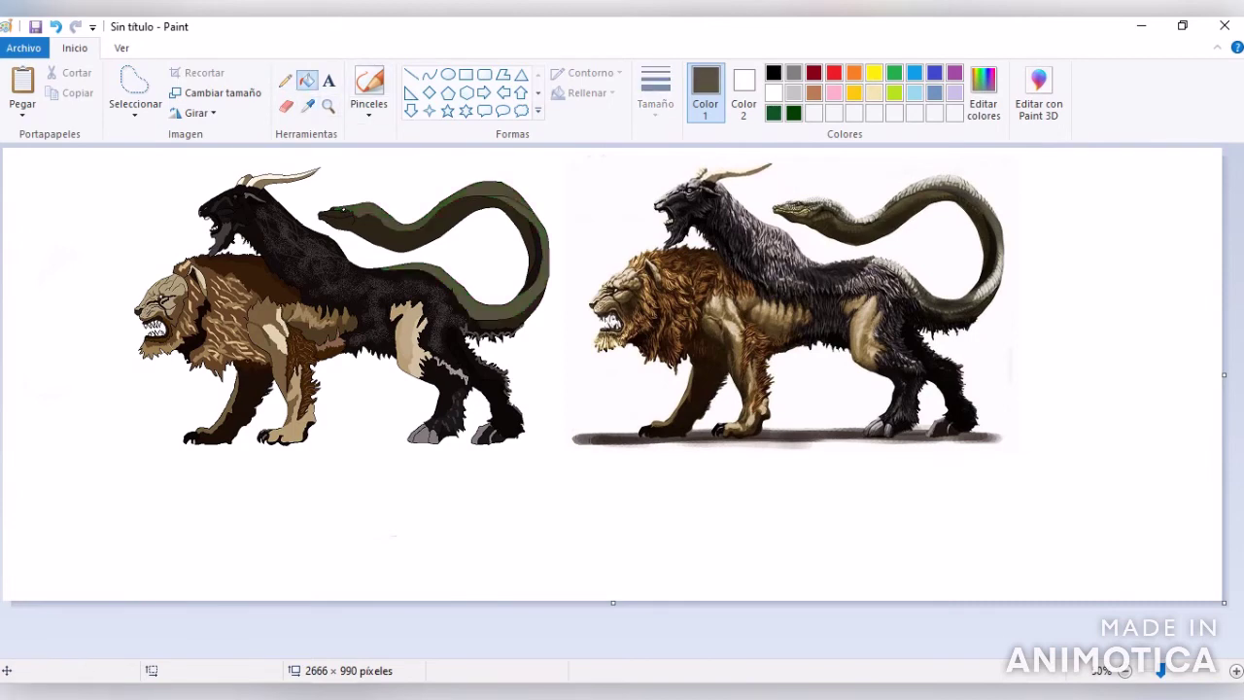
# - Delete the reference image piece by piece, keeping only a small swatch of its ground shadow
pyautogui.click(135, 115)
pyautogui.click(195, 152)
pyautogui.click(743, 97)
pyautogui.moveTo(570, 145); pyautogui.dragTo(1069, 514)
pyautogui.rightClick(681, 264)
pyautogui.moveTo(789, 259); pyautogui.dragTo(1041, 503)
pyautogui.moveTo(684, 219); pyautogui.dragTo(757, 260)
pyautogui.press('Delete')
pyautogui.moveTo(574, 278); pyautogui.dragTo(656, 452)
pyautogui.rightClick(633, 325)
pyautogui.press('Escape')
pyautogui.moveTo(583, 438); pyautogui.dragTo(795, 390)
# - Sample the grey of the shadow swatch, draw a long flat ellipse under the chimera's feet and fill it as a ground shadow
pyautogui.click(307, 105)
pyautogui.click(795, 391)
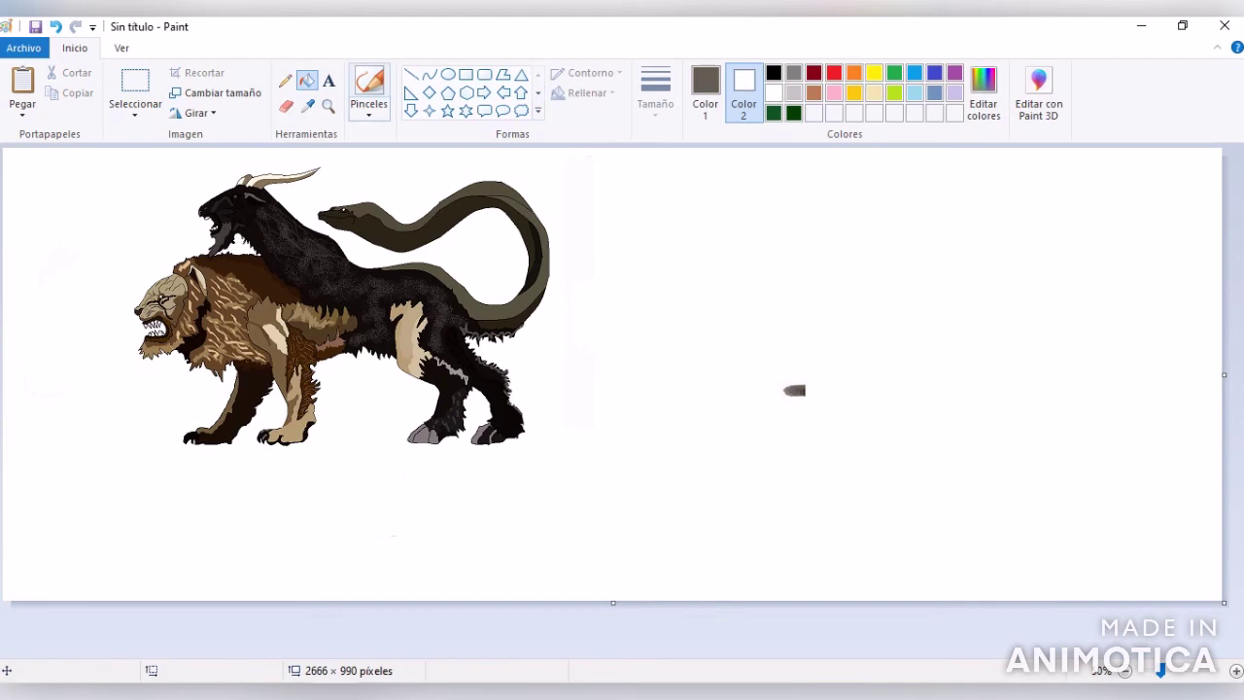
pyautogui.click(447, 74)
pyautogui.moveTo(133, 467); pyautogui.dragTo(614, 446)
pyautogui.moveTo(369, 459); pyautogui.dragTo(369, 448)
pyautogui.click(307, 80)
pyautogui.click(544, 446)
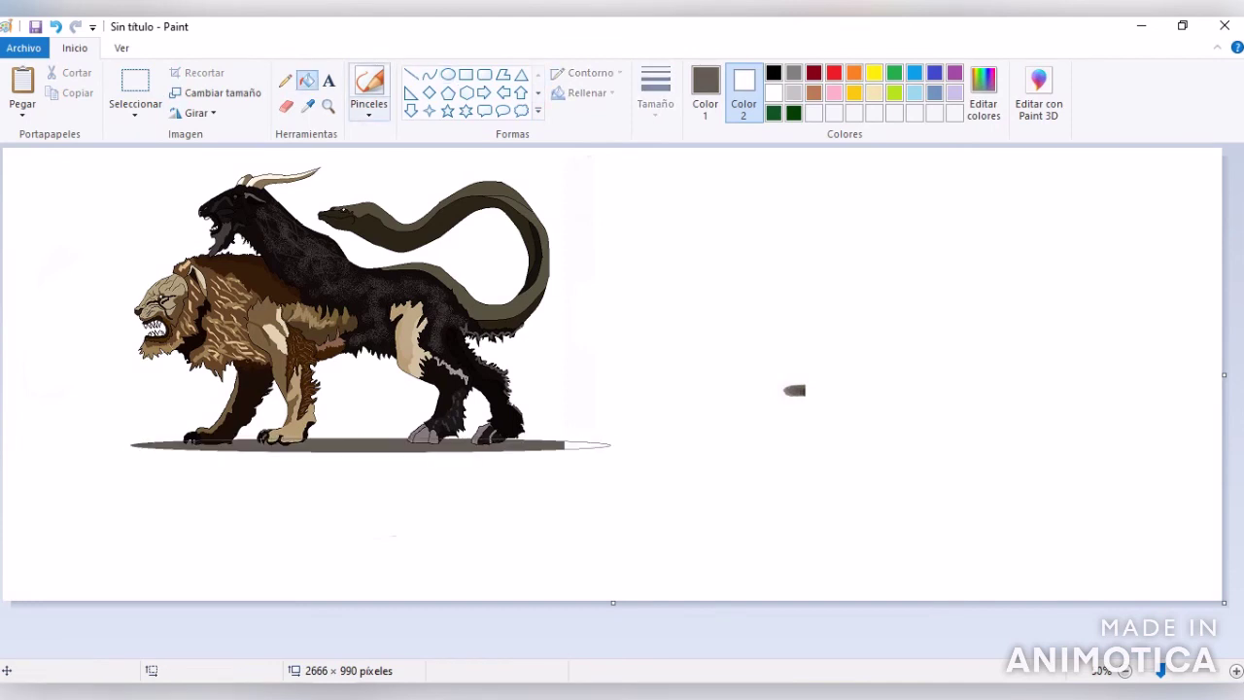
# - Paint over the ellipse outline crossing the lion's far front paw and claws with sampled dark brown and black
pyautogui.click(328, 105)
pyautogui.click(419, 433)
pyautogui.click(422, 431)
pyautogui.click(422, 430)
pyautogui.click(307, 105)
pyautogui.click(224, 263)
pyautogui.click(285, 80)
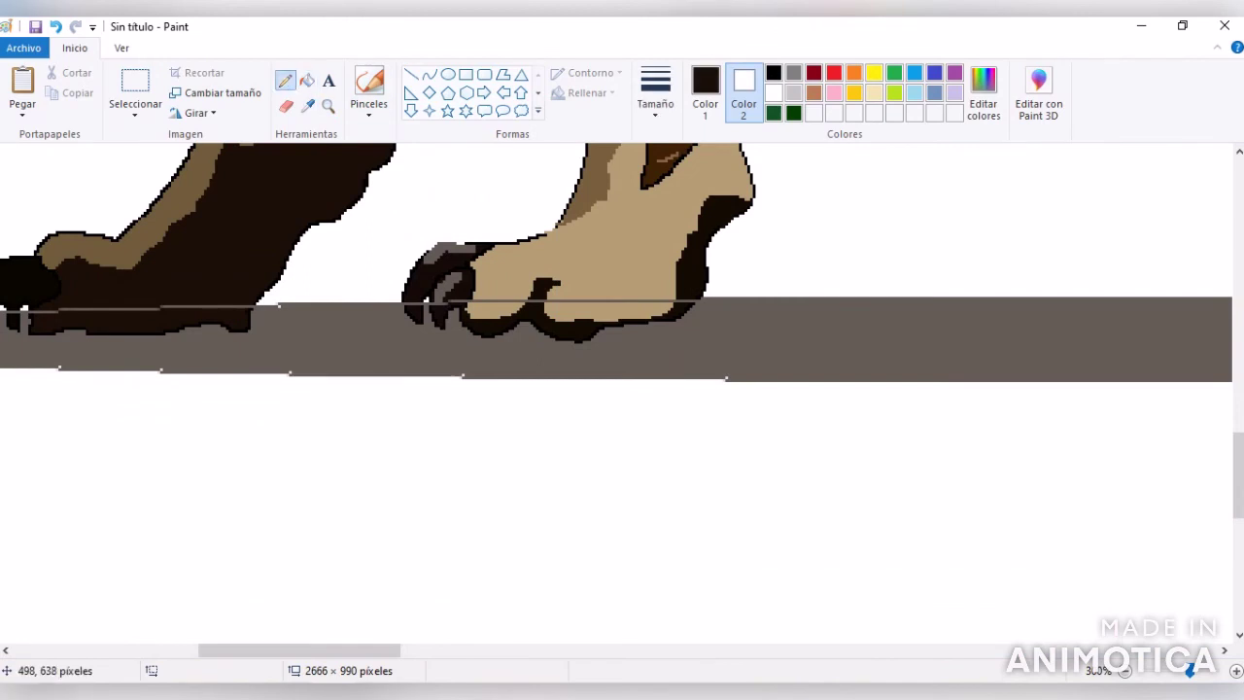
pyautogui.hscroll(-3, 622, 291)
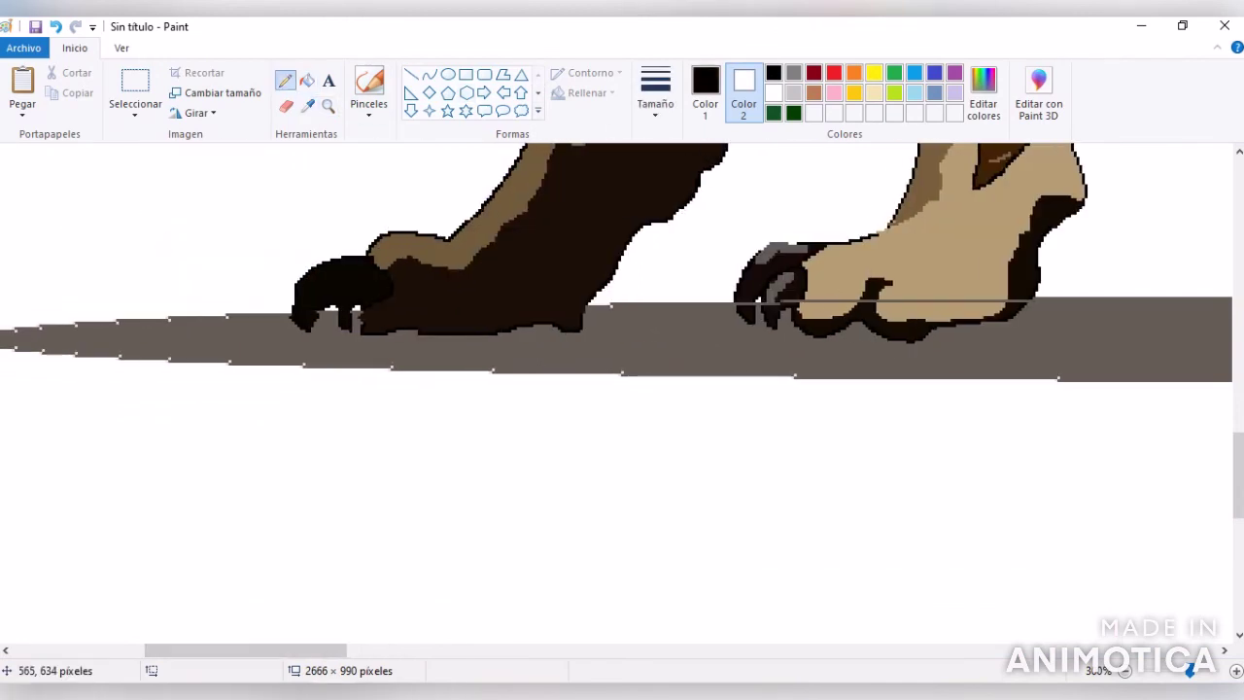
# - Paint over the ellipse outline crossing the lion's near front paw with its sampled tan and dark brown
pyautogui.click(308, 105)
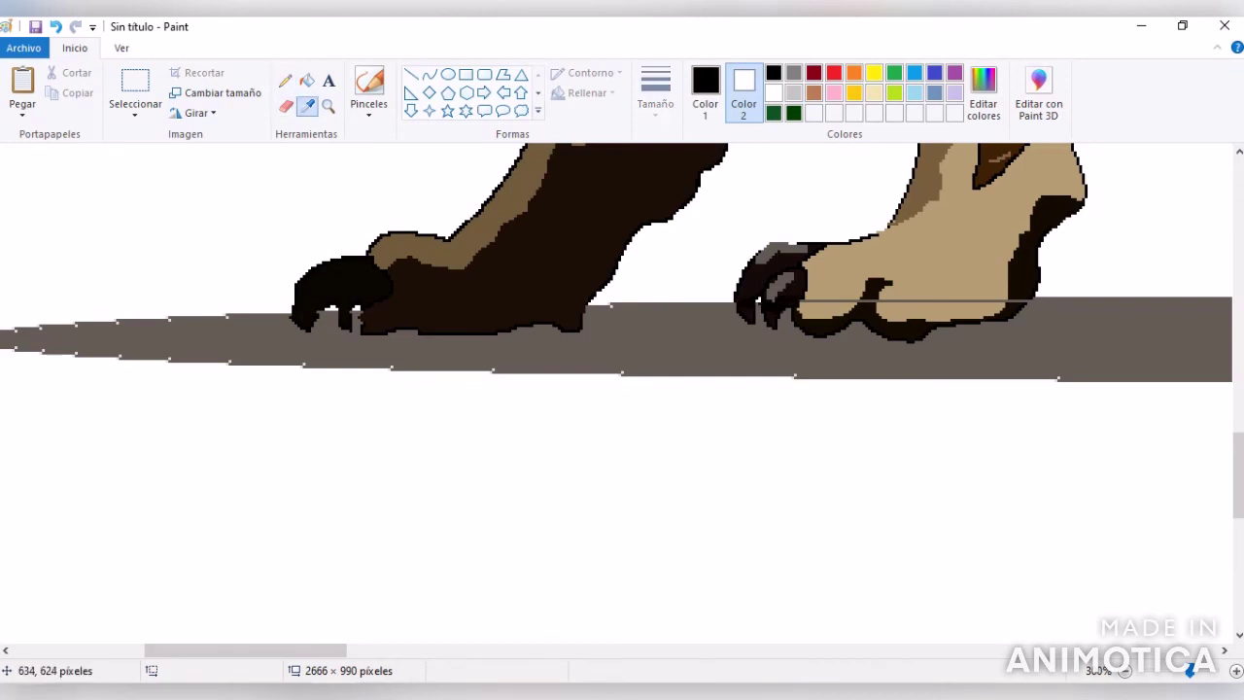
pyautogui.click(950, 303)
pyautogui.moveTo(855, 301); pyautogui.dragTo(799, 301)
pyautogui.click(308, 105)
pyautogui.click(1040, 287)
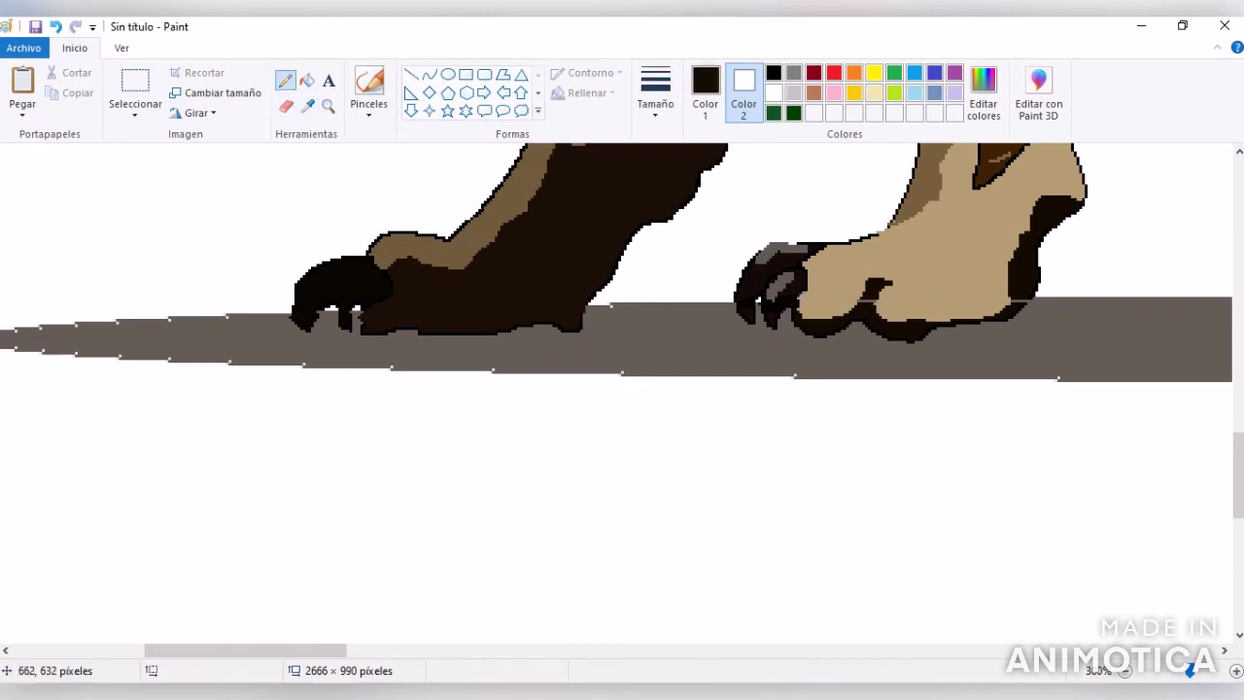
# - Paint over the ellipse outline crossing the two hind hooves with their sampled grey and near-black colours
pyautogui.scroll(-3, 794, 389)
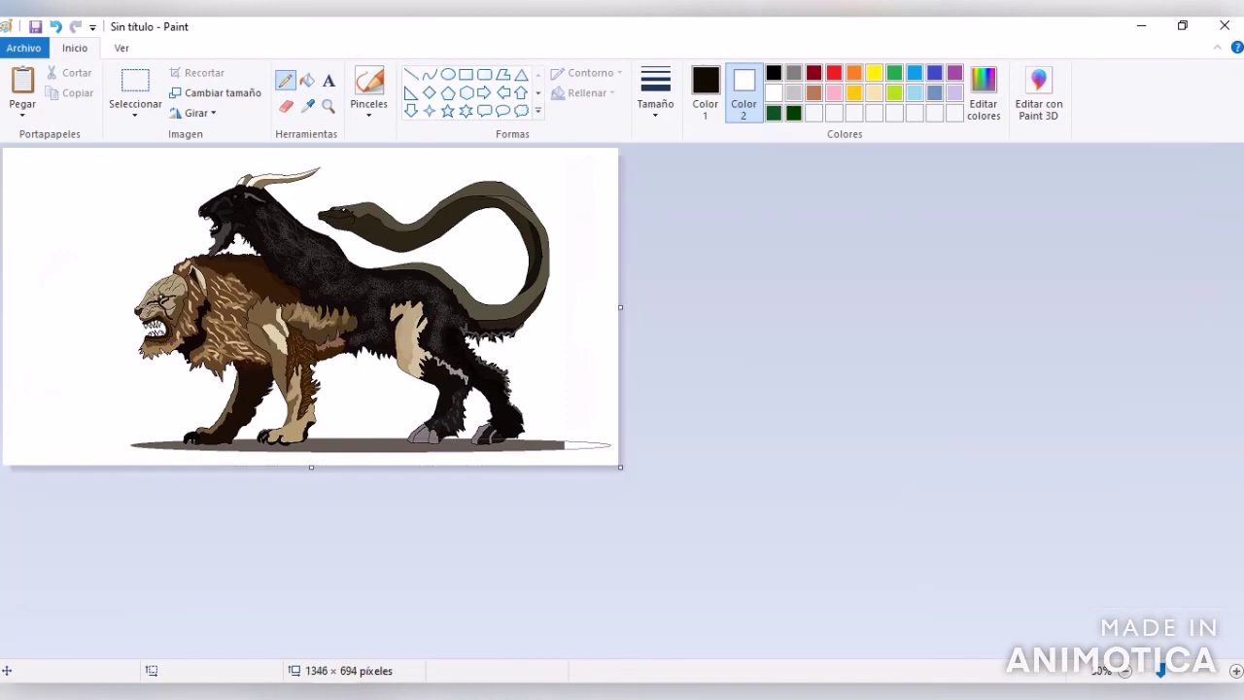
pyautogui.click(327, 105)
pyautogui.click(350, 331)
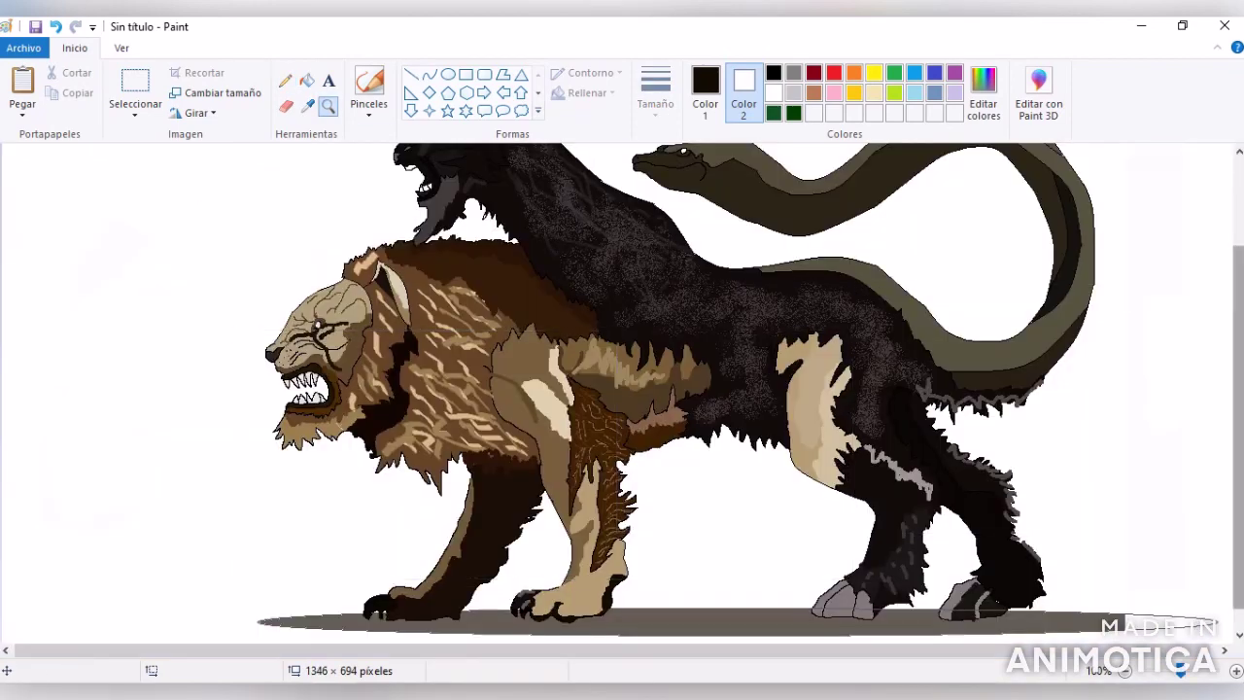
pyautogui.click(953, 525)
pyautogui.click(308, 105)
pyautogui.click(389, 559)
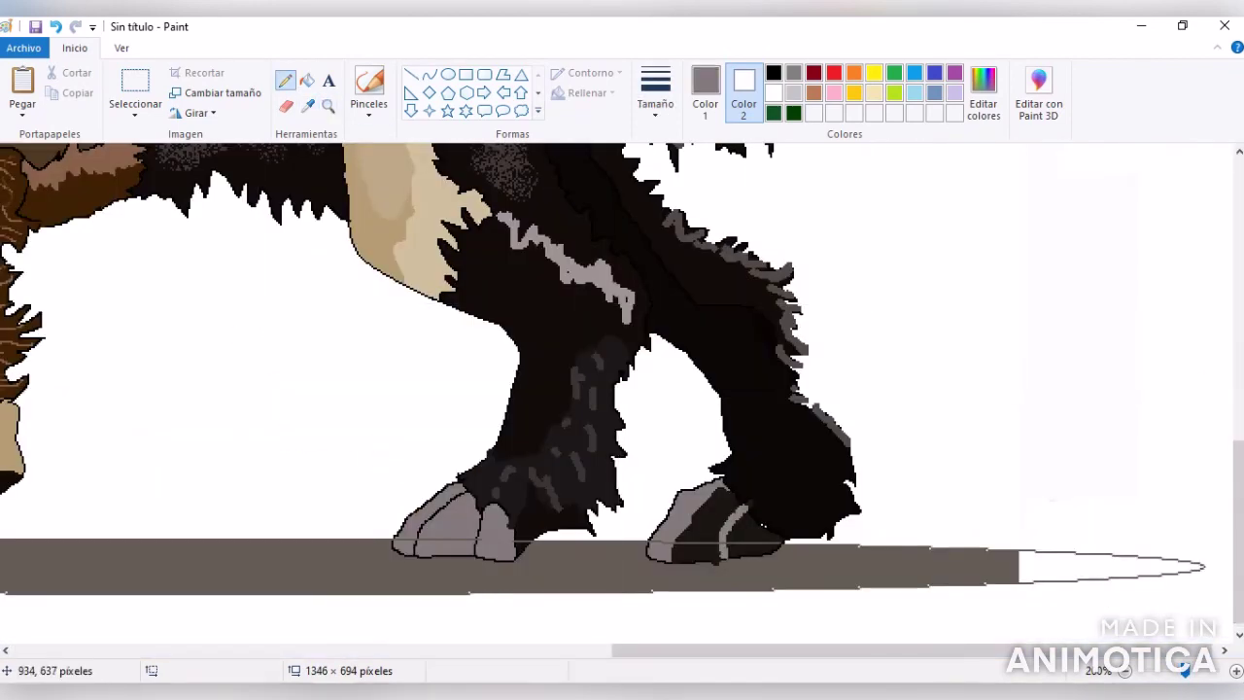
pyautogui.click(308, 105)
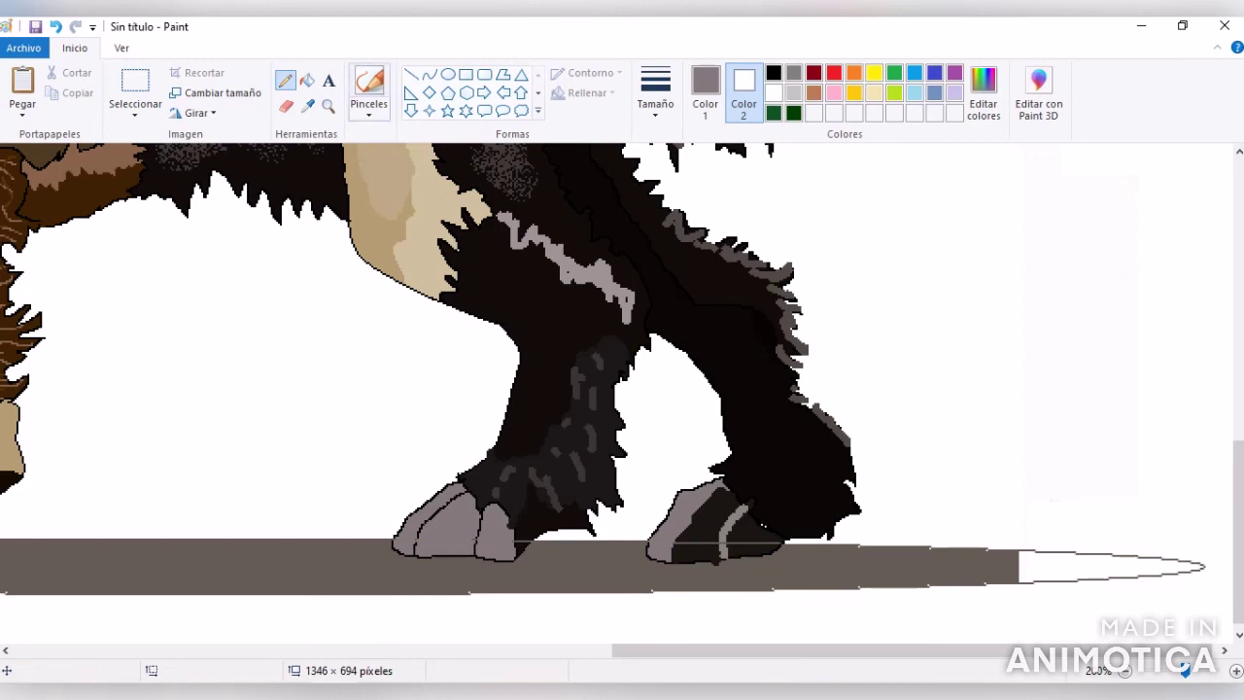
pyautogui.click(471, 531)
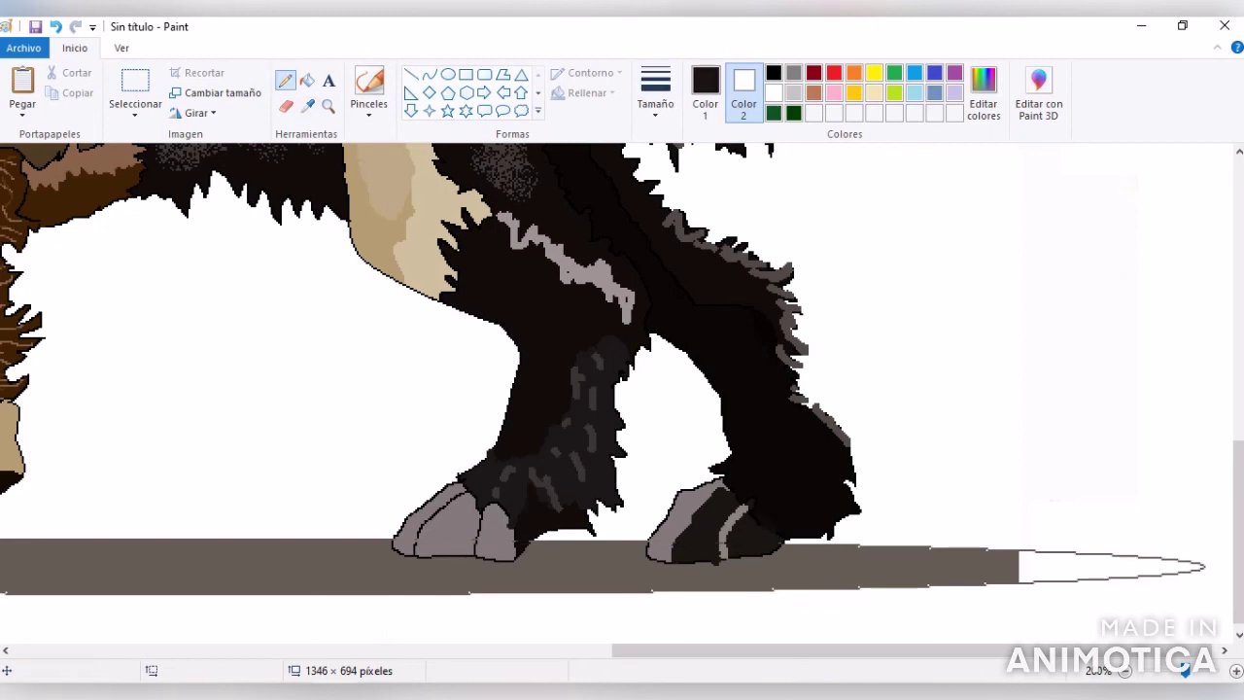
# - Sample the ground shadow's grey and fill the remaining white tip of the ellipse behind the hind legs
pyautogui.click(307, 81)
pyautogui.click(1118, 567)
pyautogui.click(308, 105)
pyautogui.click(875, 564)
pyautogui.click(1118, 567)
pyautogui.click(1024, 567)
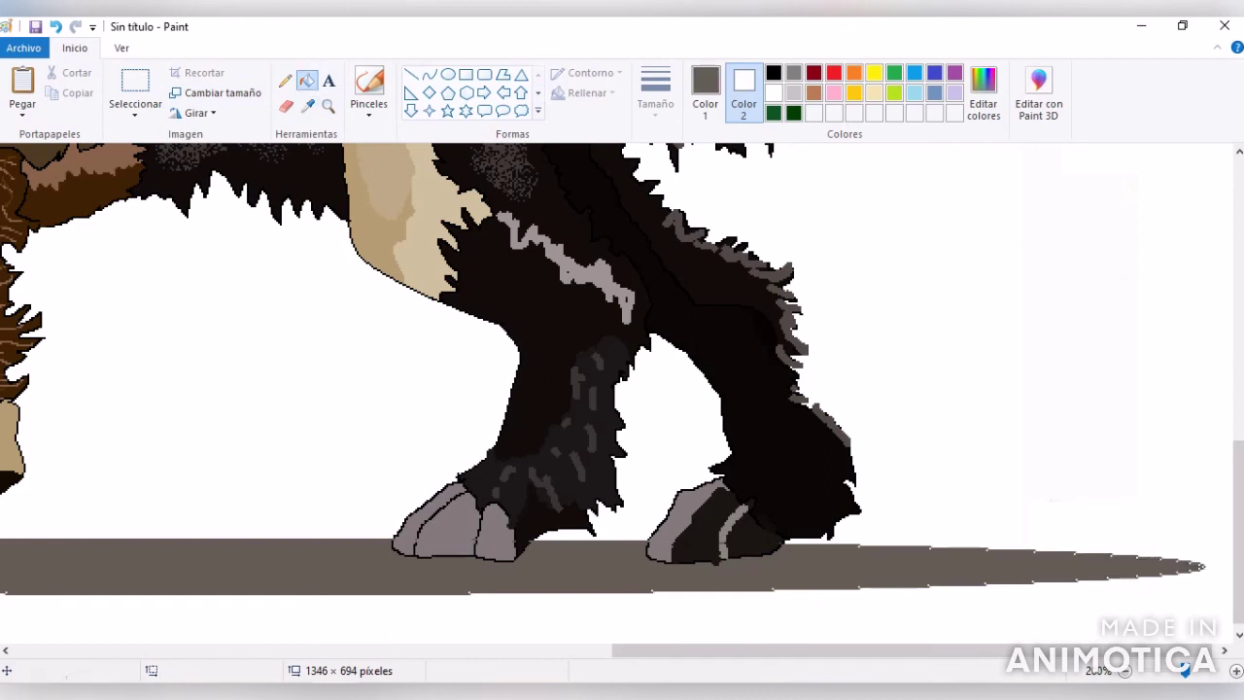
# - Select the whole drawing, shift it left and slightly down, and enlarge the canvas to 1522 × 740 pixels
pyautogui.moveTo(1184, 670); pyautogui.dragTo(1160, 670)
pyautogui.click(135, 112)
pyautogui.click(175, 217)
pyautogui.moveTo(208, 249); pyautogui.dragTo(170, 278)
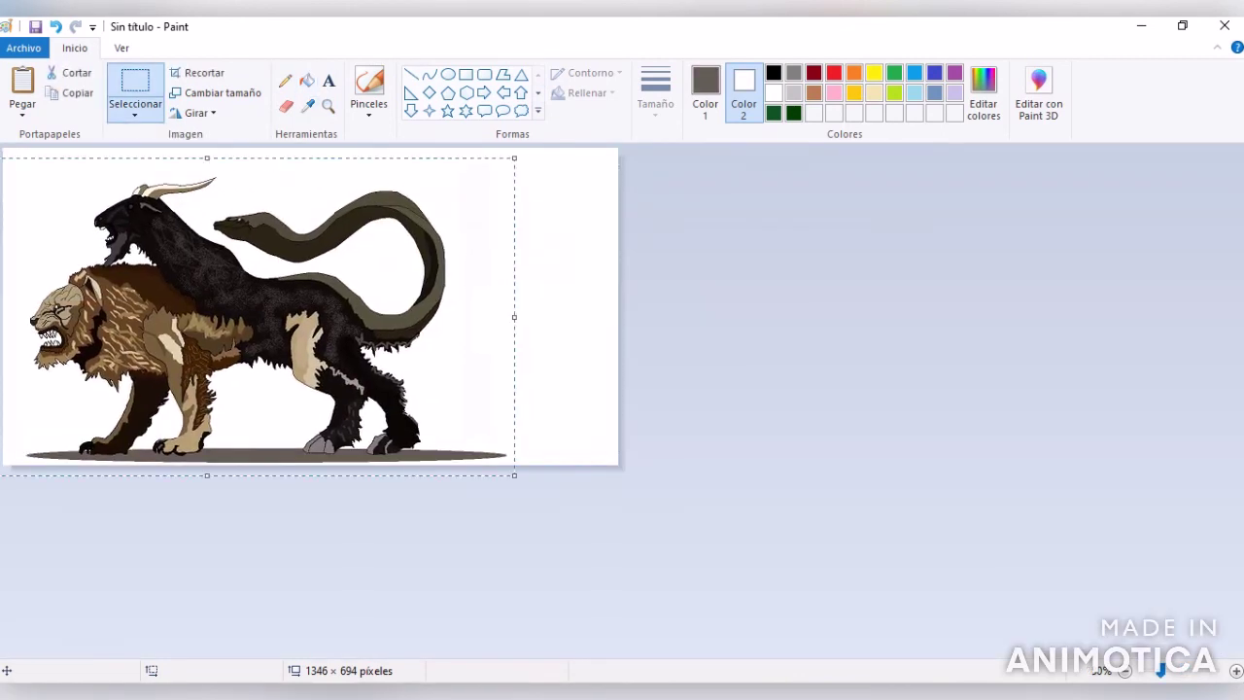
pyautogui.moveTo(619, 465); pyautogui.dragTo(698, 486)
pyautogui.click(589, 178)
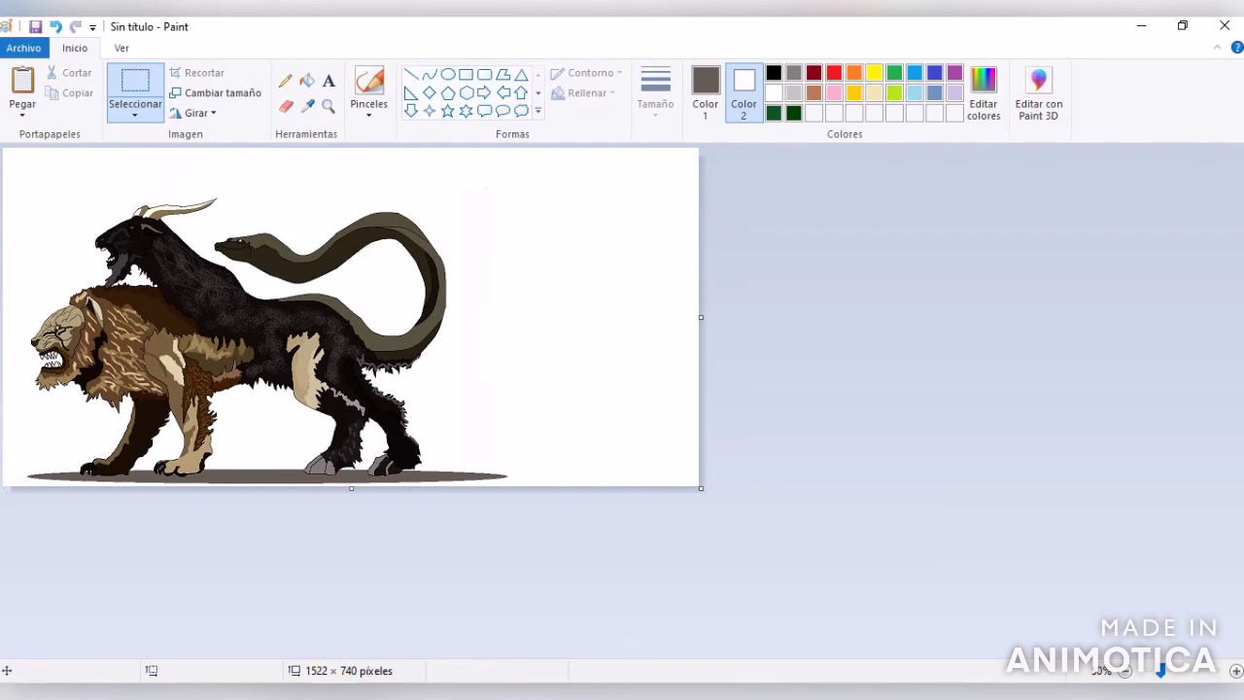
pyautogui.click(23, 48)
pyautogui.click(23, 48)
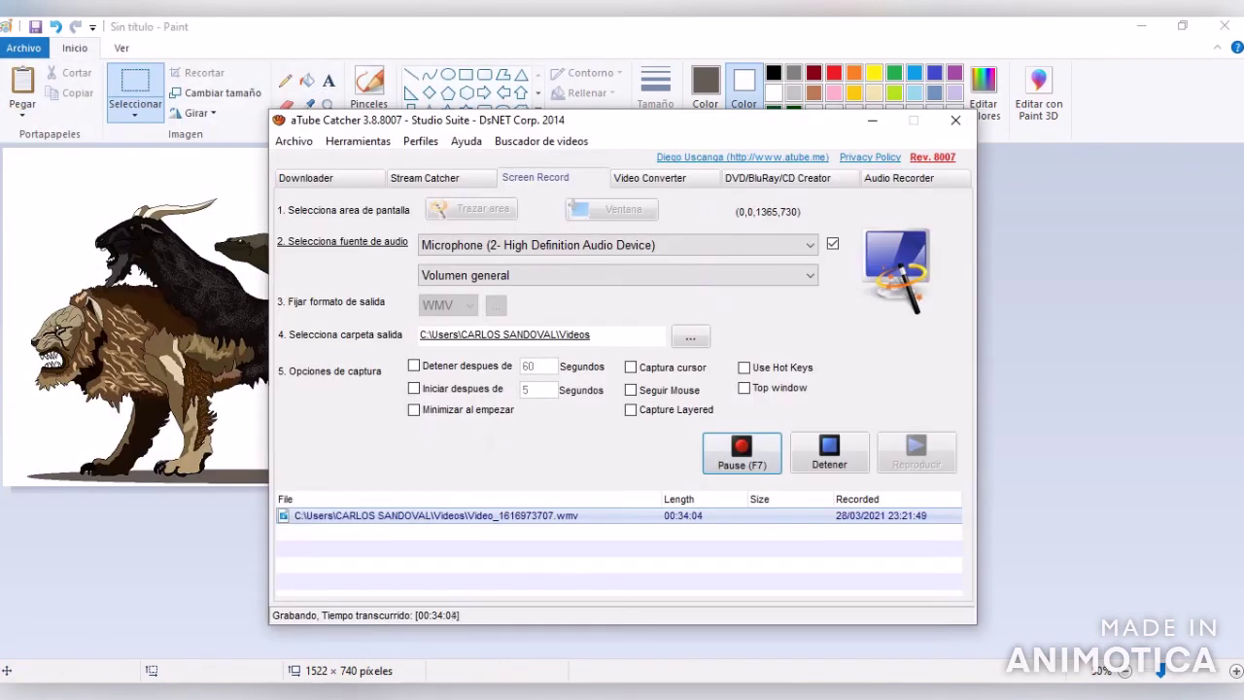